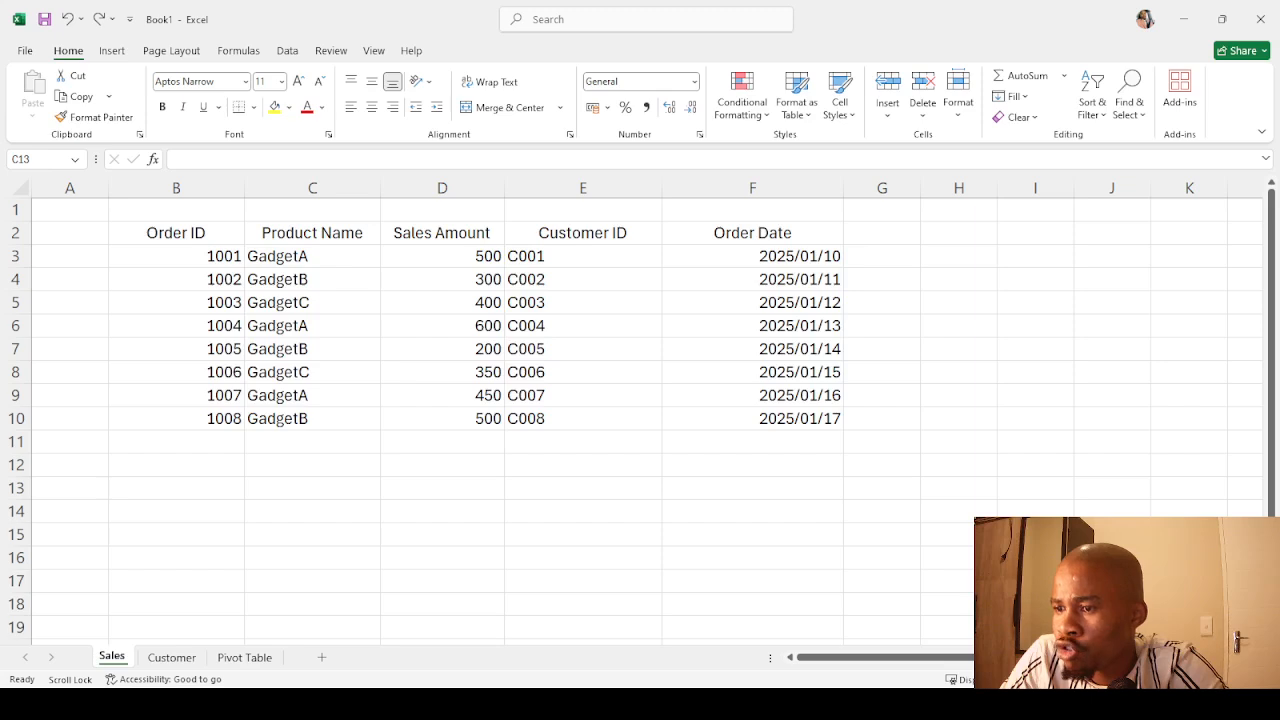
Compare the column headers and records on the Sales and Customer sheets.
left_click(172, 660)
left_click(172, 662)
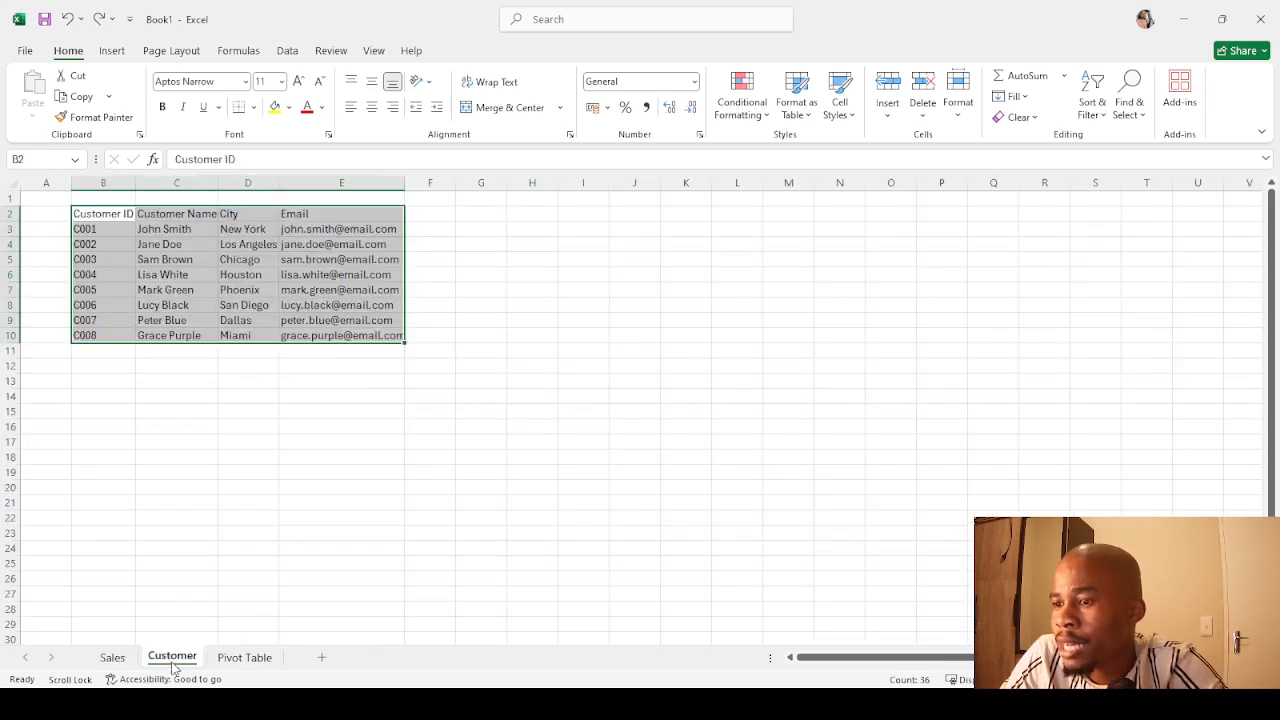
left_click(222, 384)
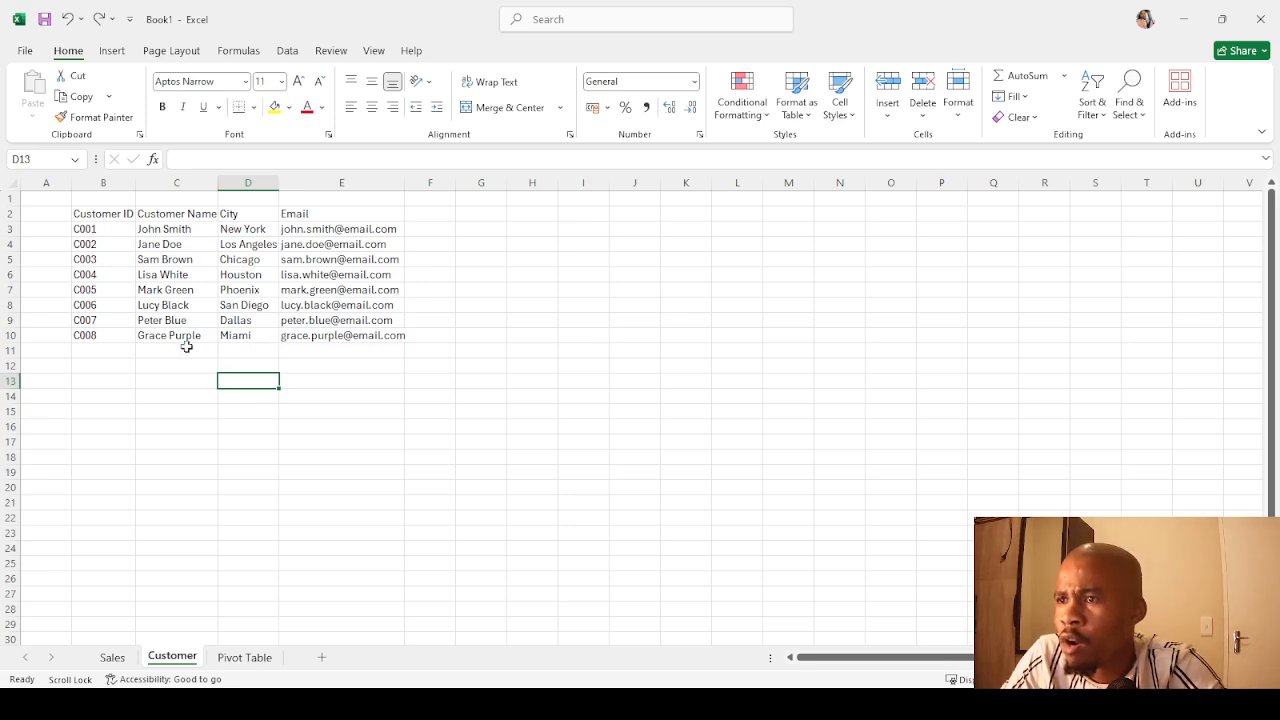
left_click(116, 662)
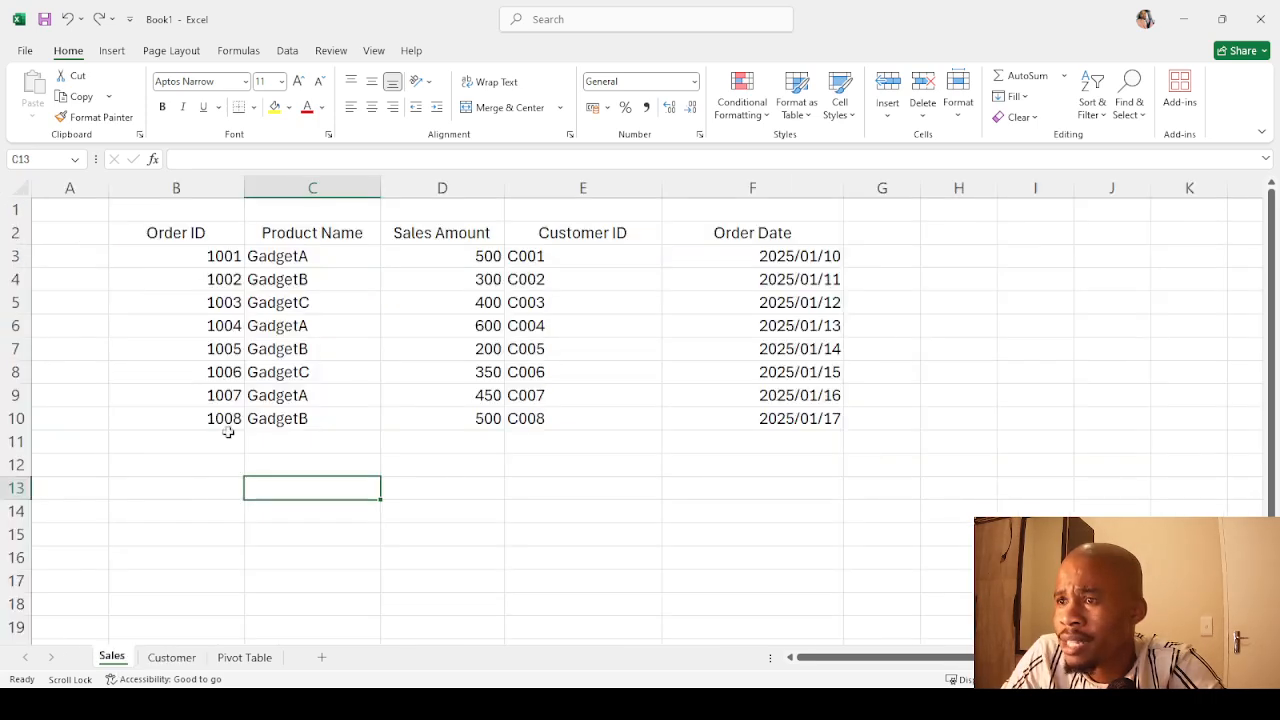
left_click(203, 235)
left_click(311, 243)
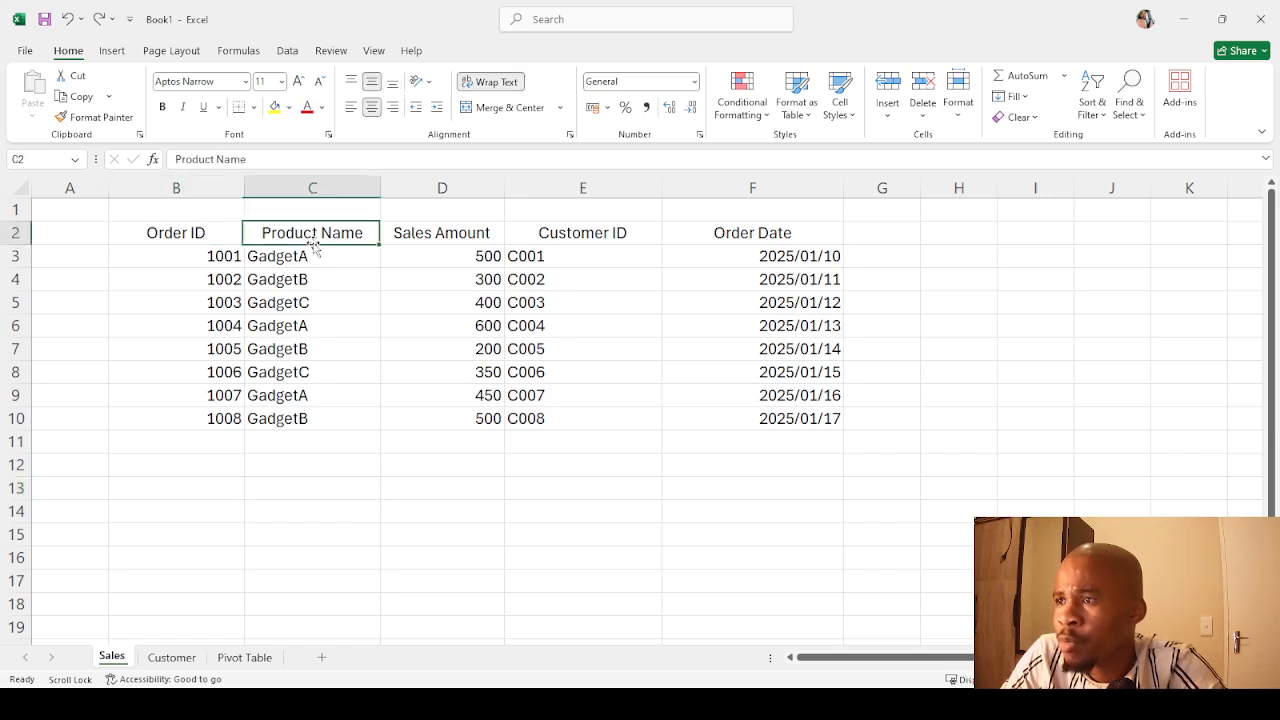
left_click(405, 237)
left_click(530, 238)
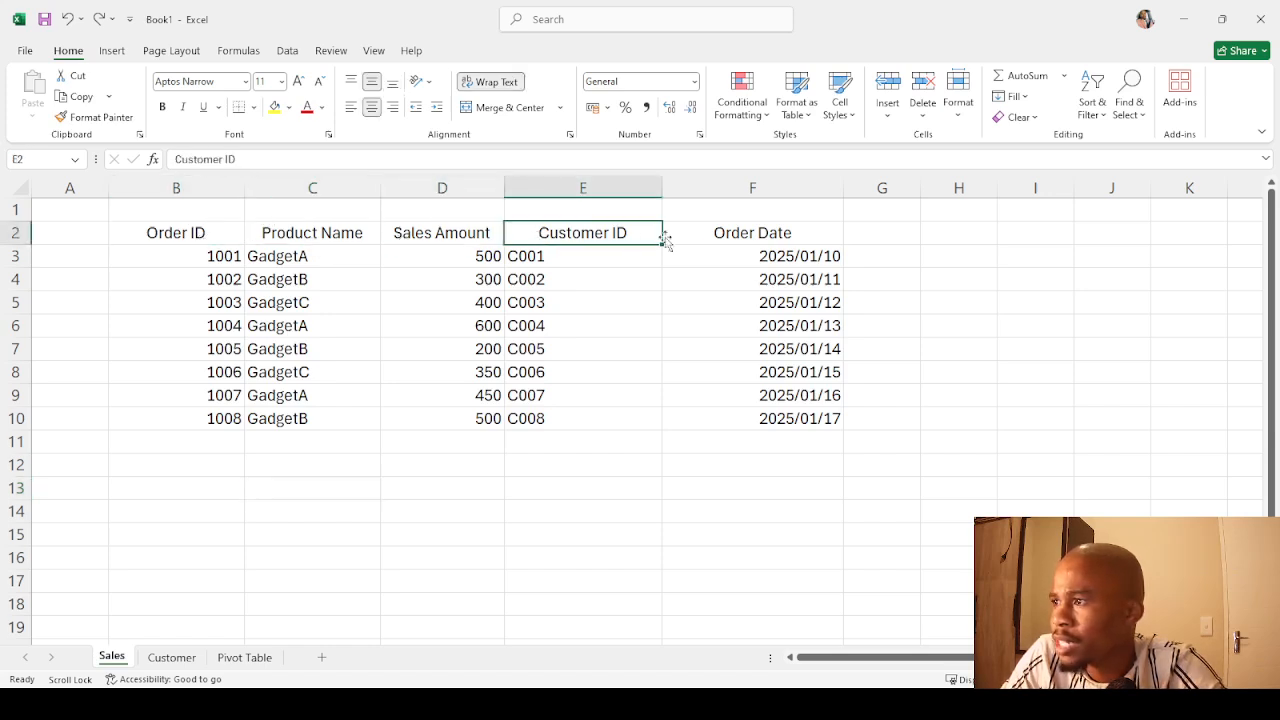
left_click(729, 231)
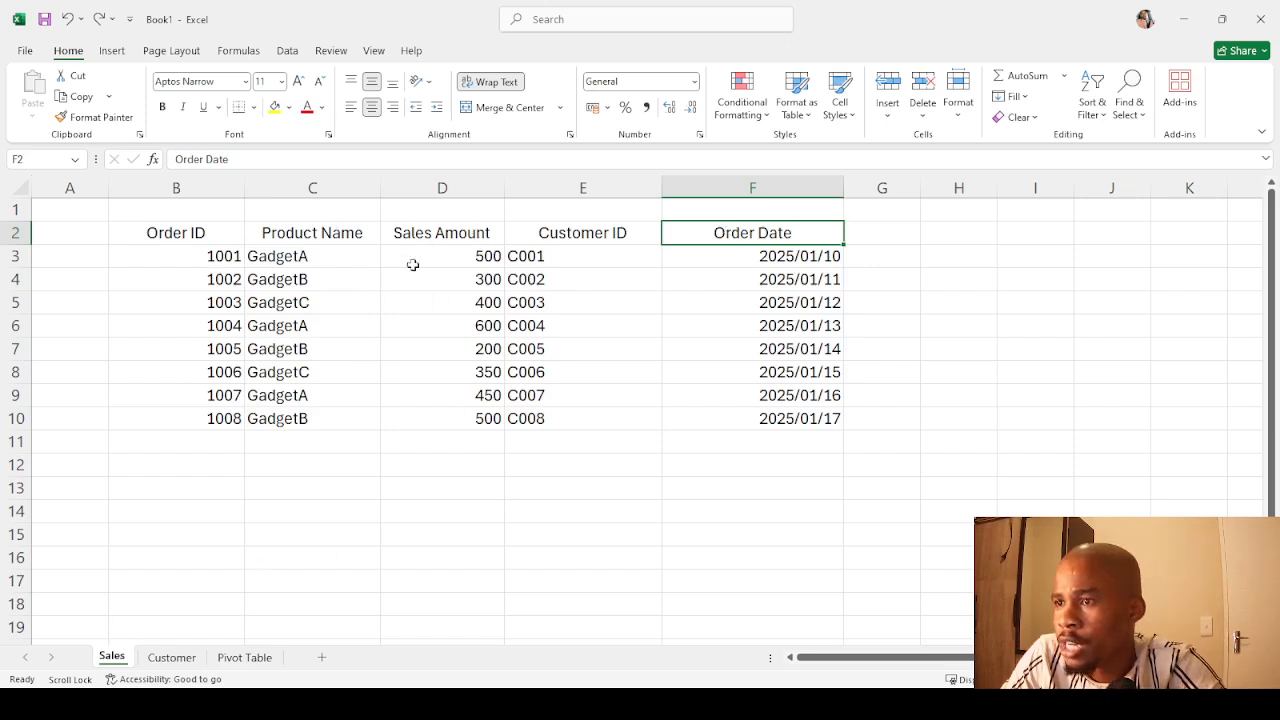
left_click(180, 658)
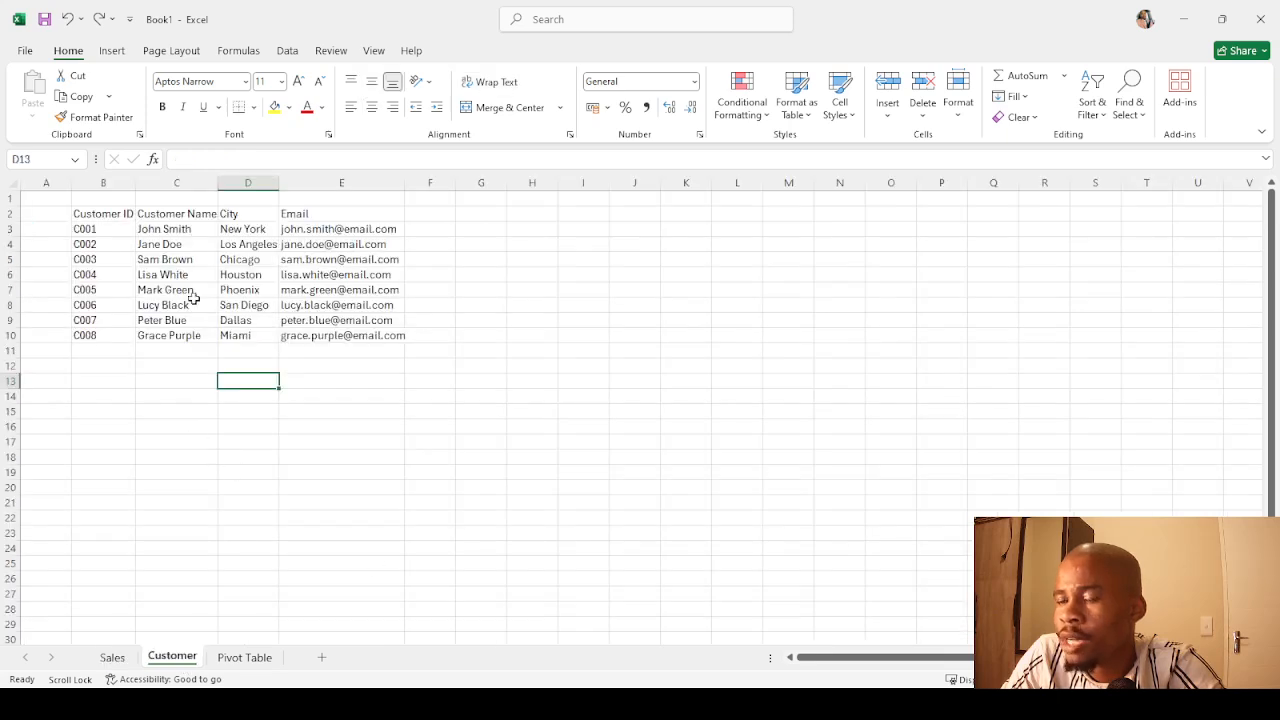
left_click(106, 211)
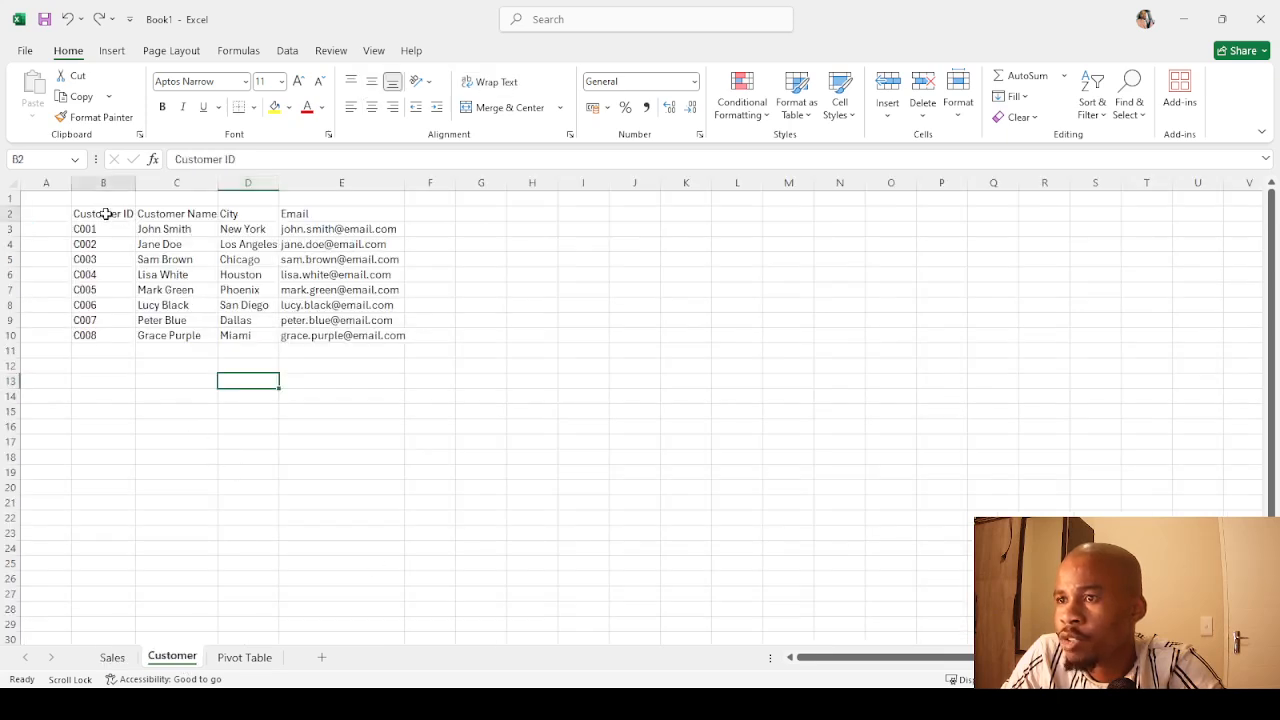
left_click(192, 214)
left_click(246, 213)
left_click(286, 214)
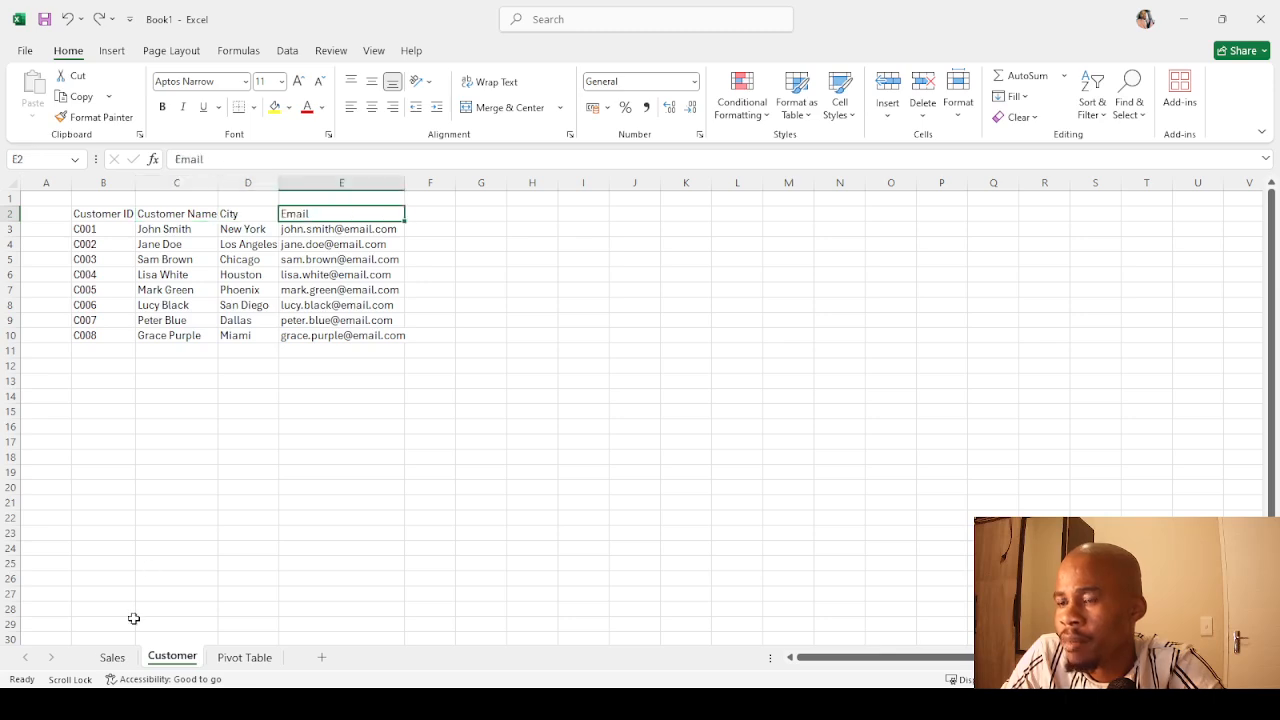
Examine the sales amounts for the individual products and the column headers on the Sales sheet.
left_click(111, 657)
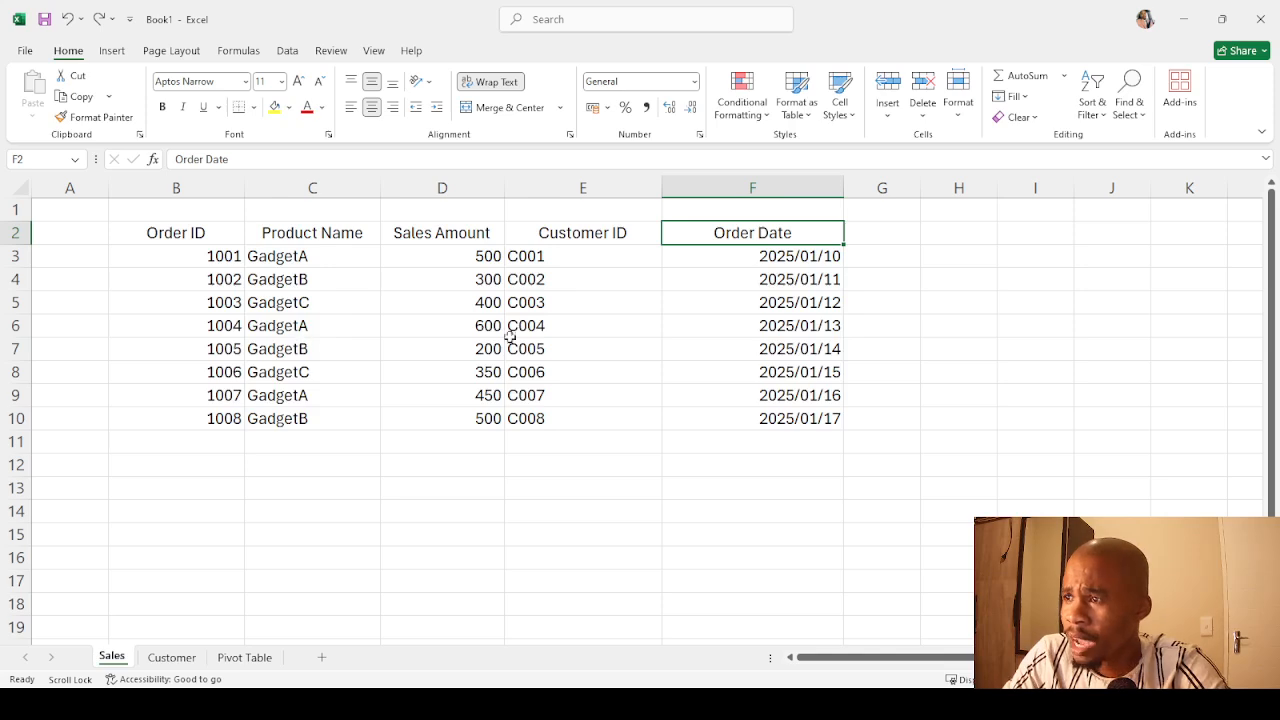
left_click(883, 279)
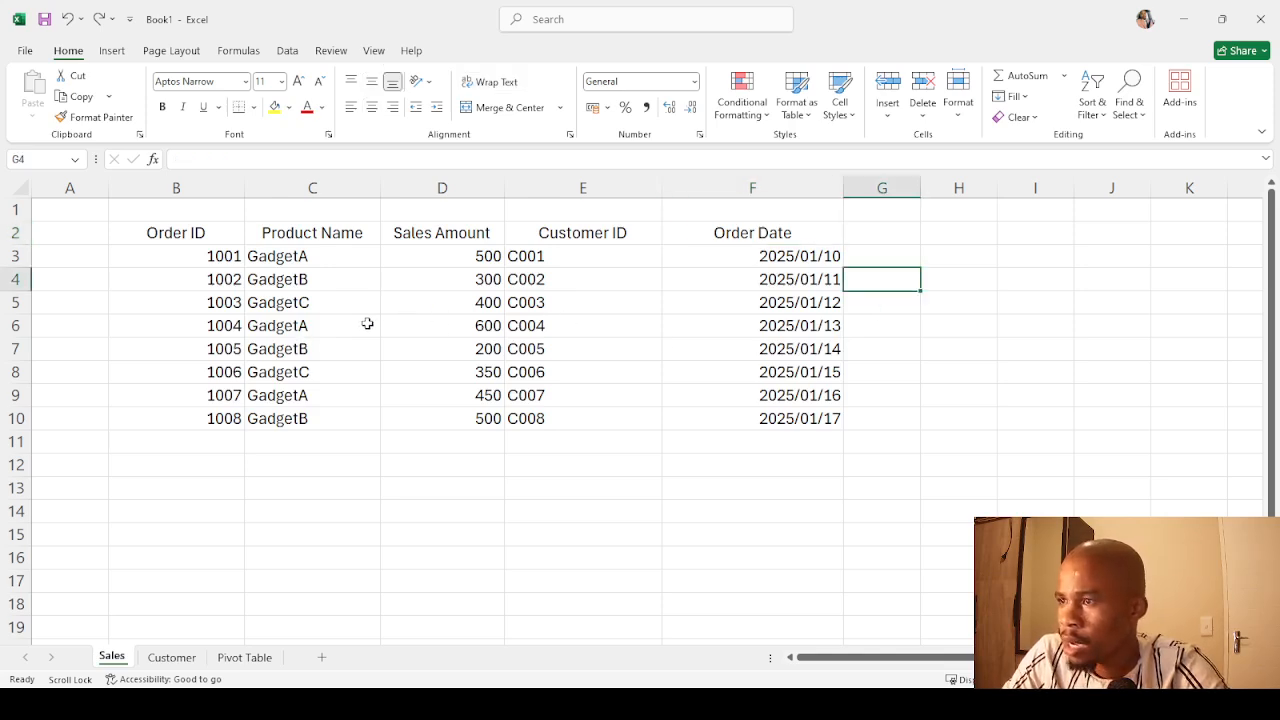
left_click(283, 259)
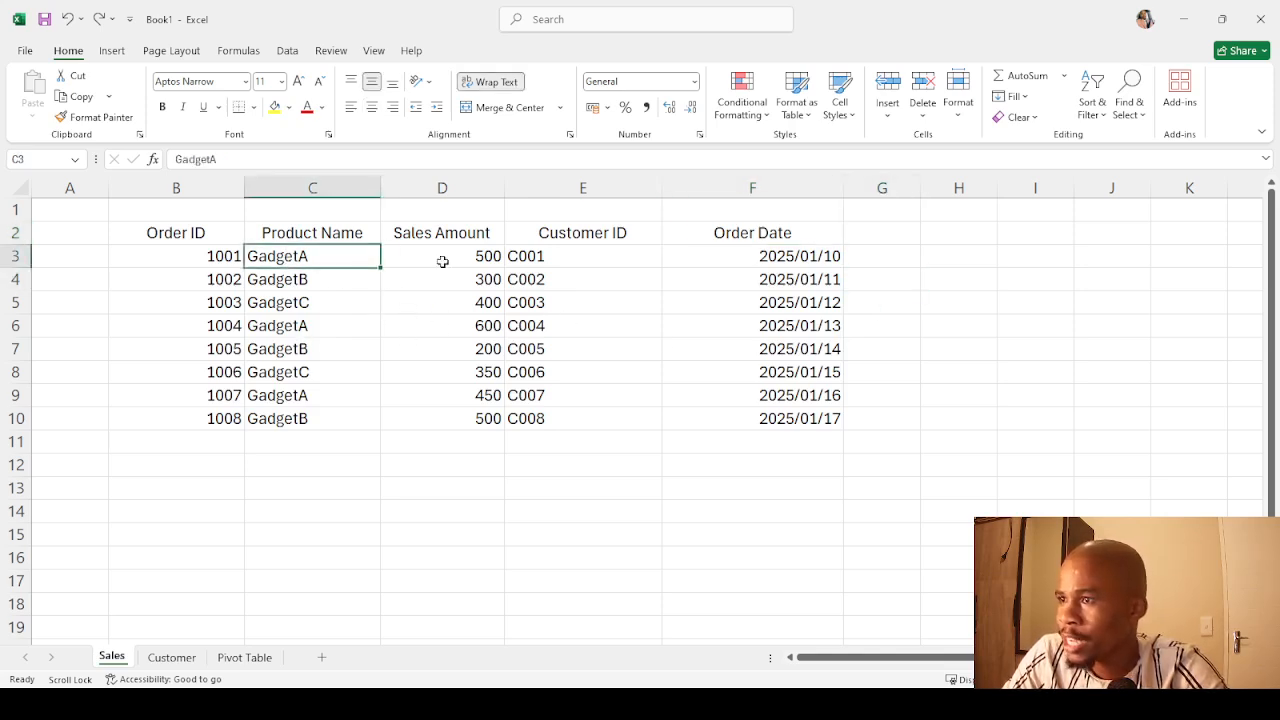
left_click(466, 260)
left_click(252, 325)
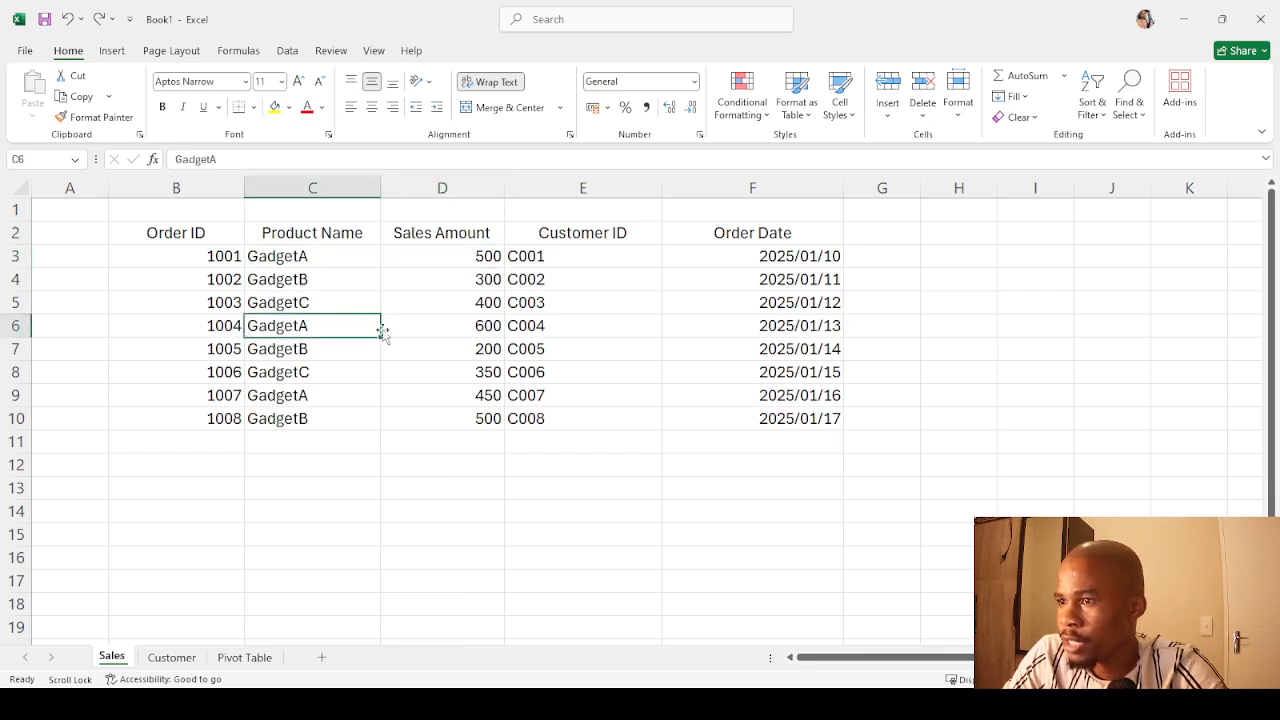
left_click(435, 330)
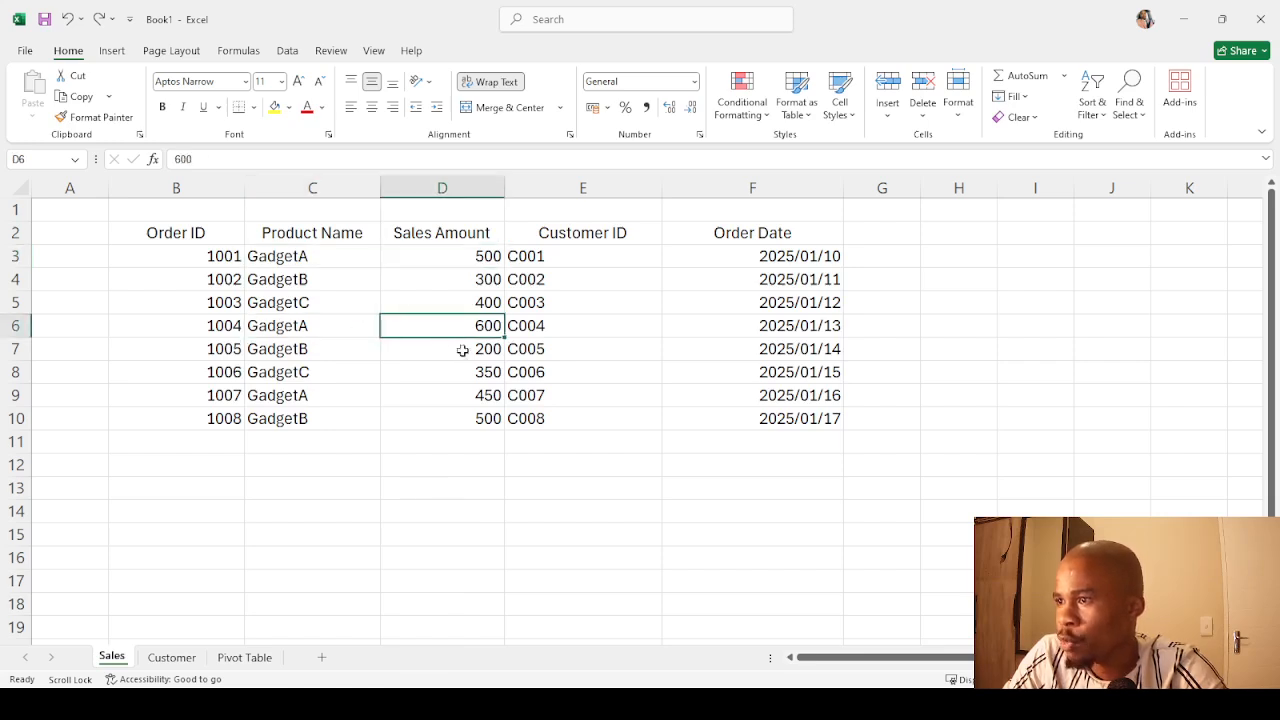
left_click(264, 375)
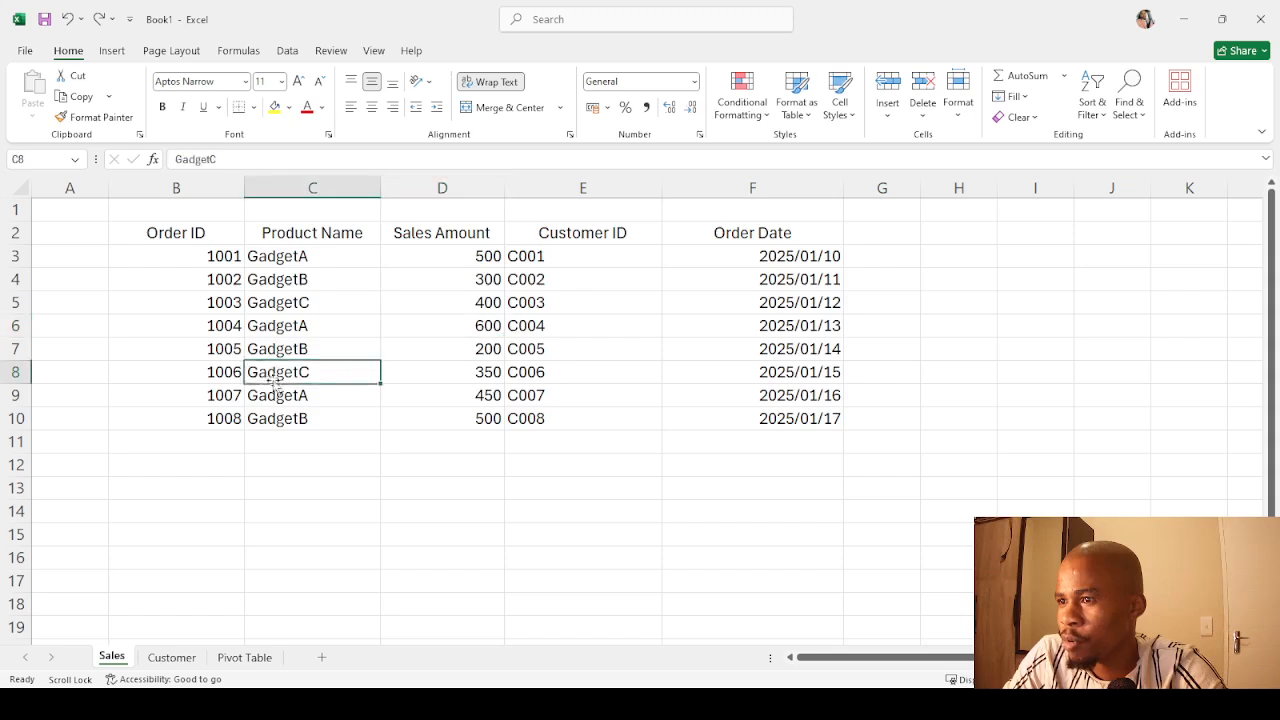
left_click(449, 381)
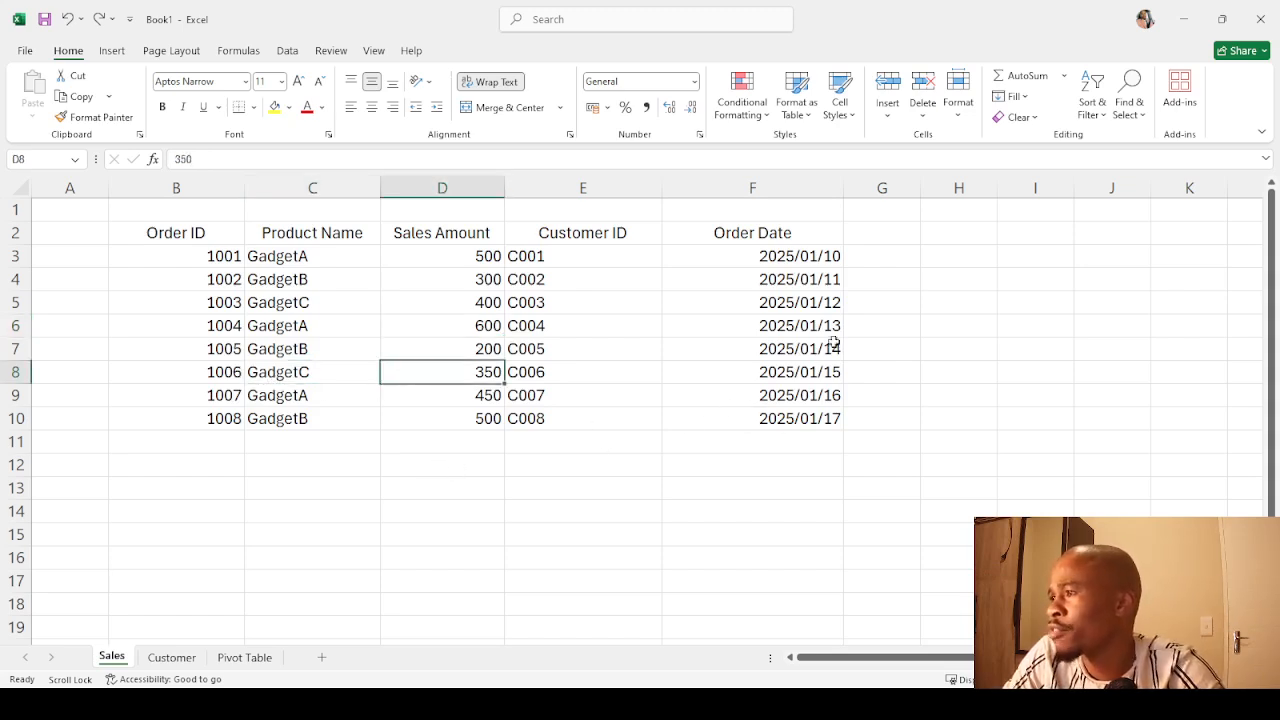
left_click(928, 234)
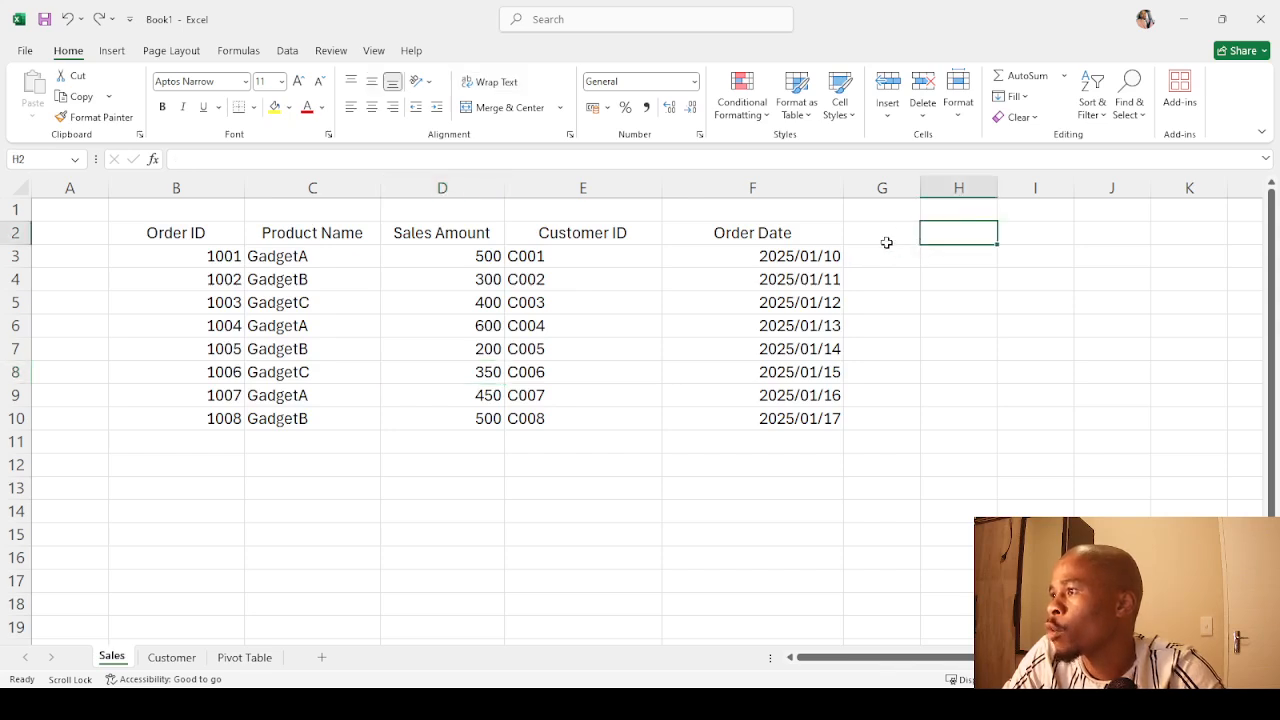
left_click(885, 242)
left_click(931, 241)
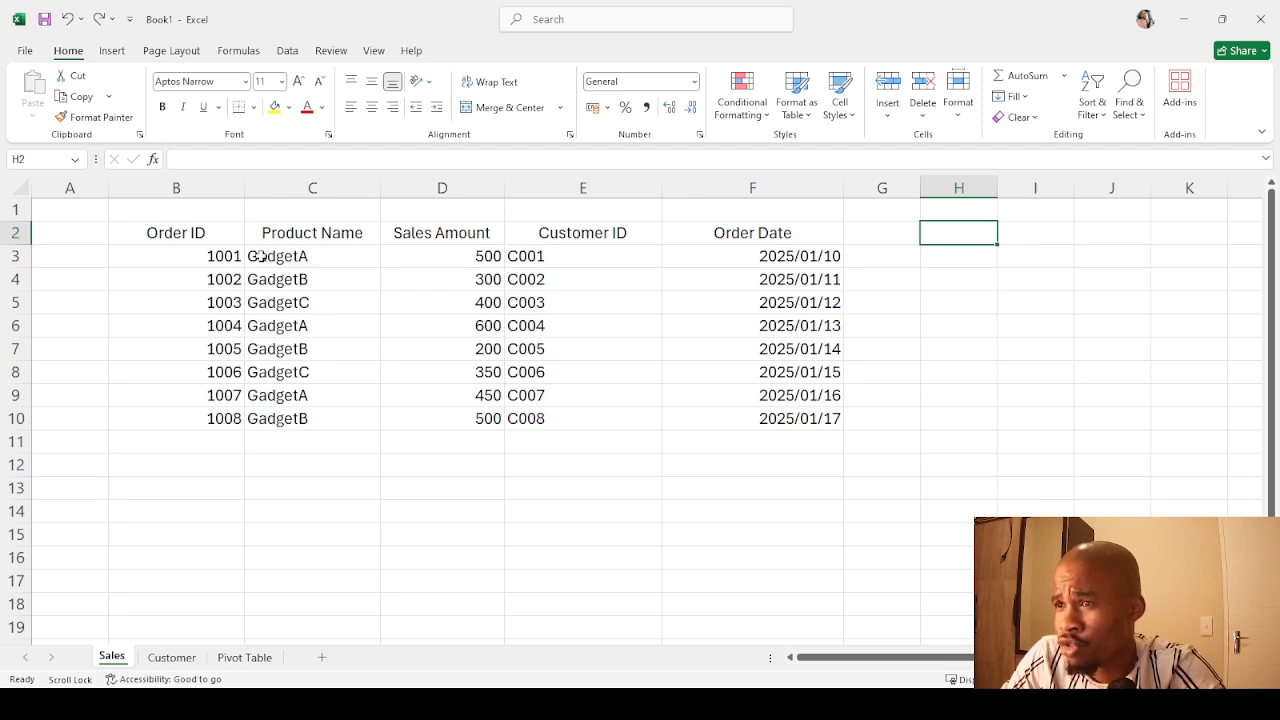
left_click(207, 236)
left_click(278, 232)
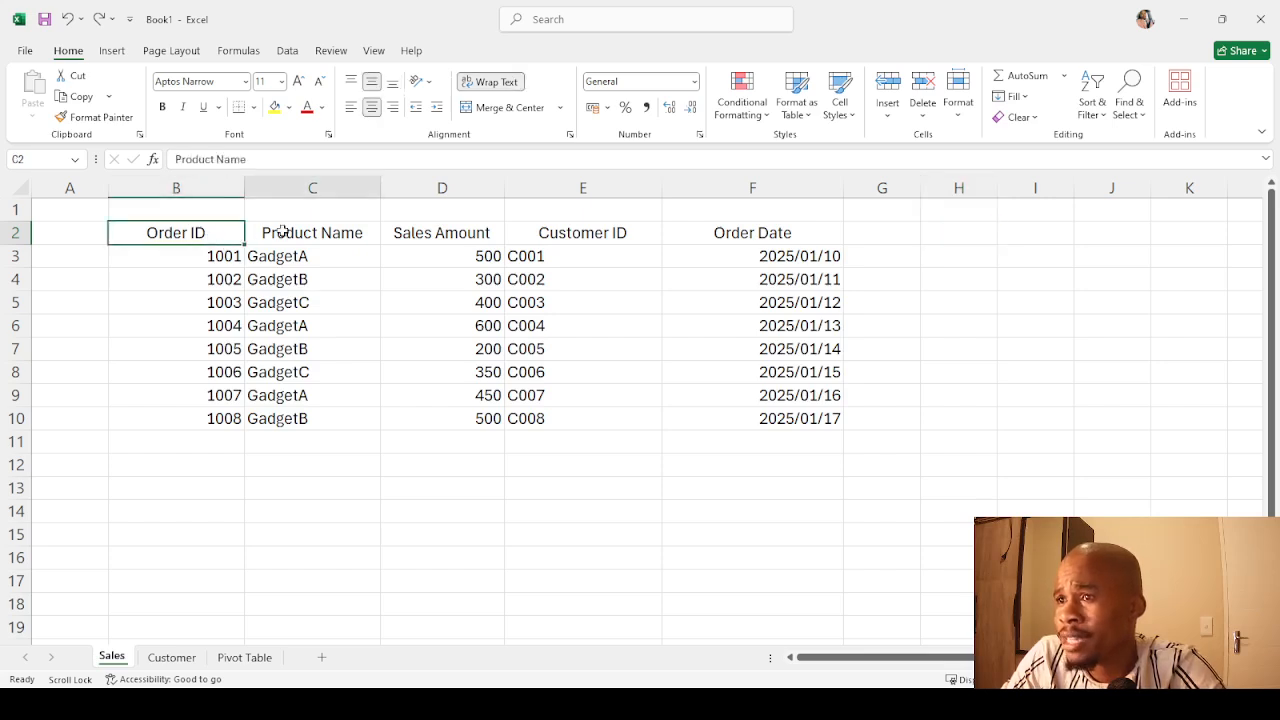
left_click(410, 233)
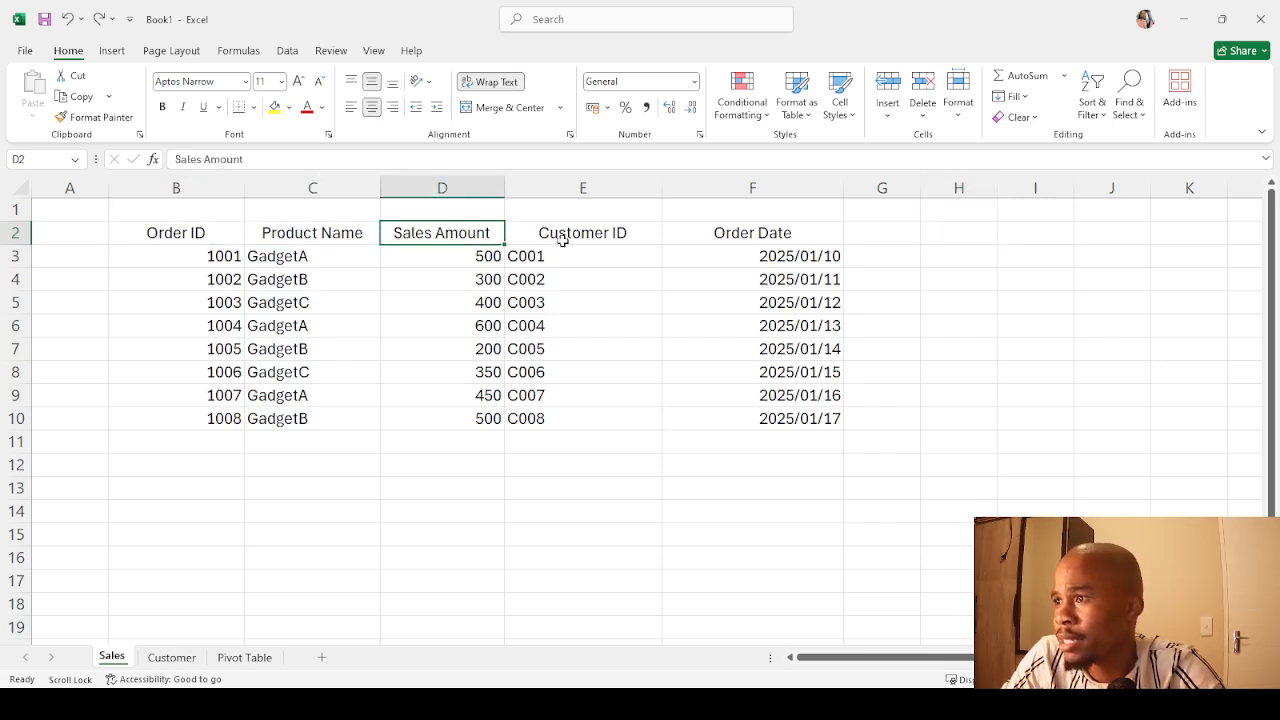
left_click(563, 240)
left_click(704, 236)
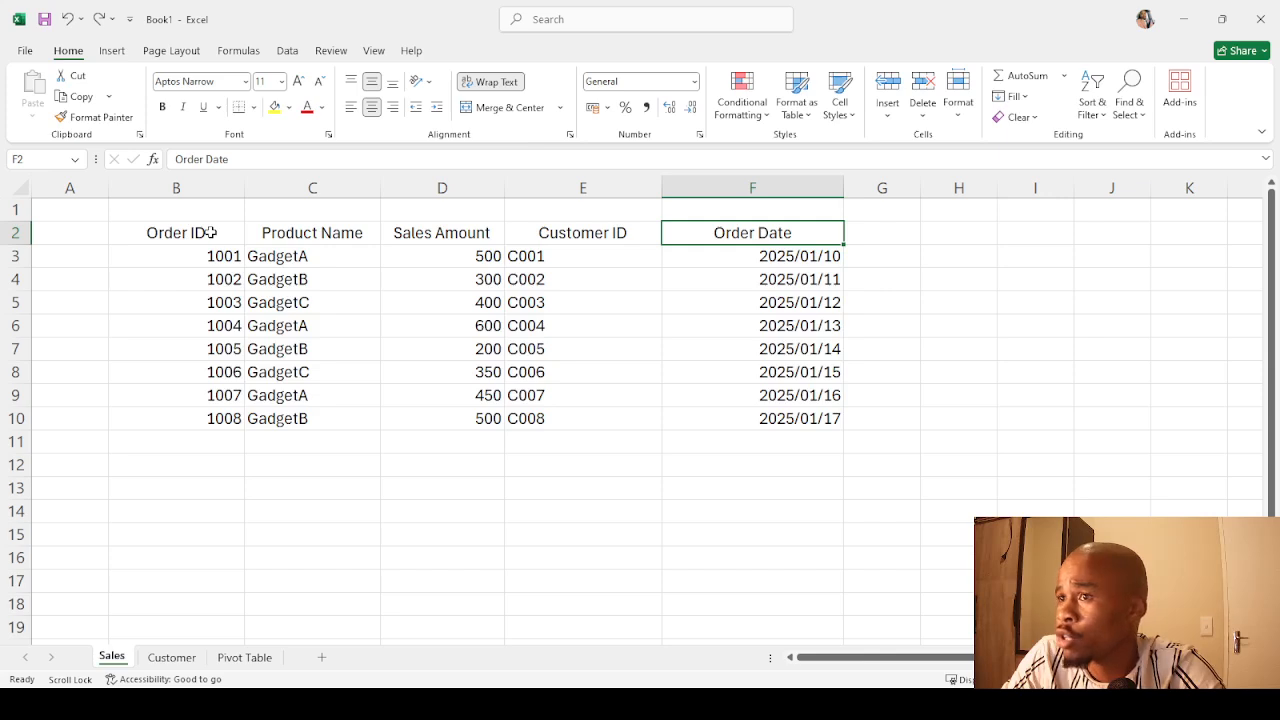
Format the Sales data in B2:F10 as a table with headers and a black header style.
left_click_drag(210, 232, 705, 422)
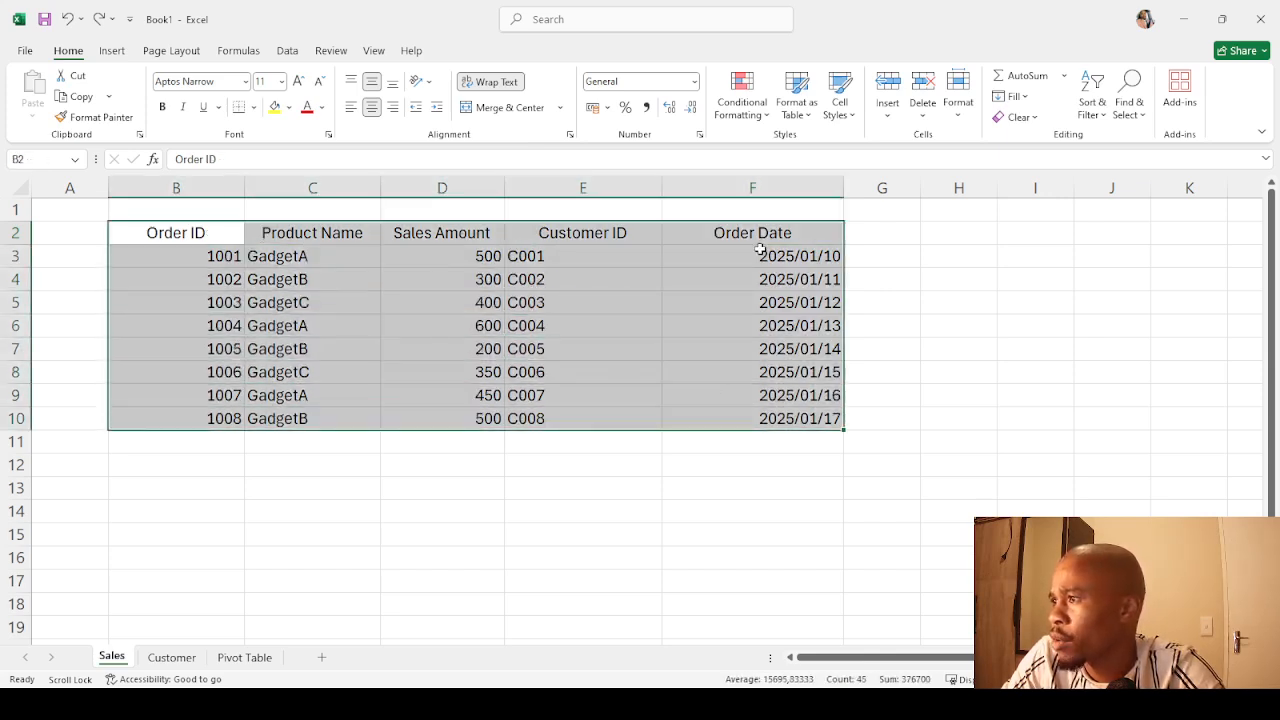
left_click(800, 112)
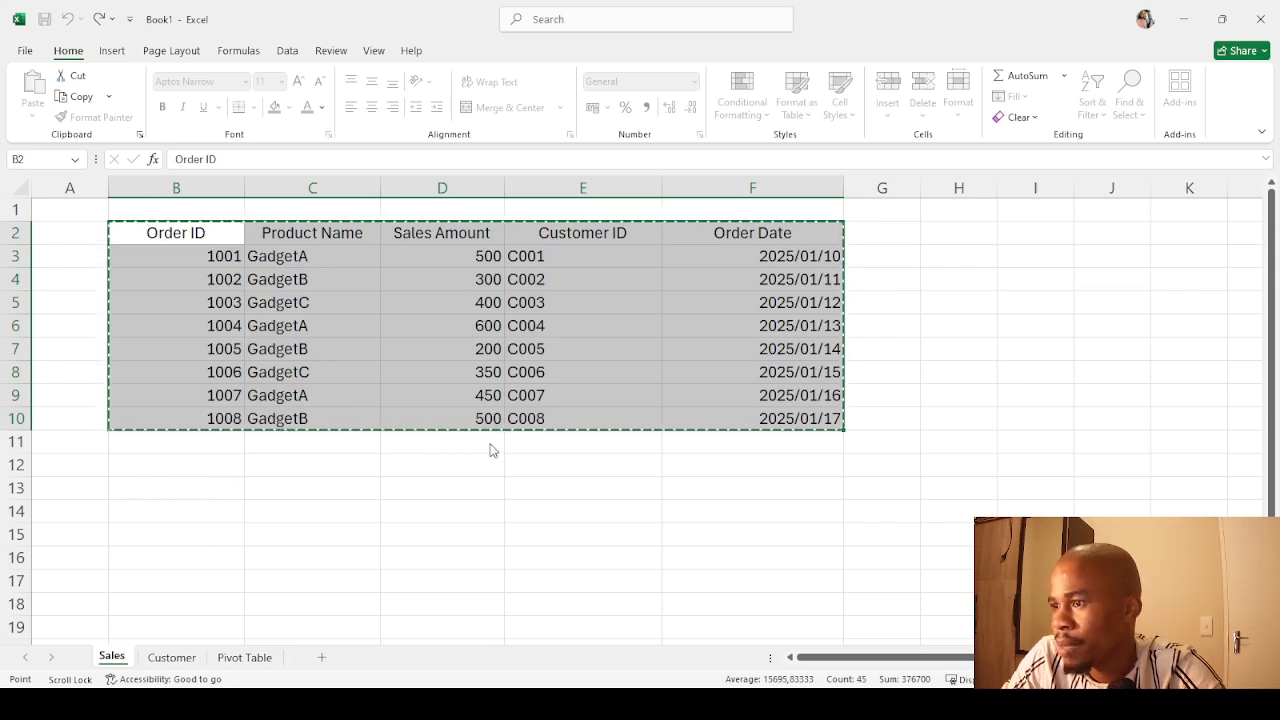
key("Return")
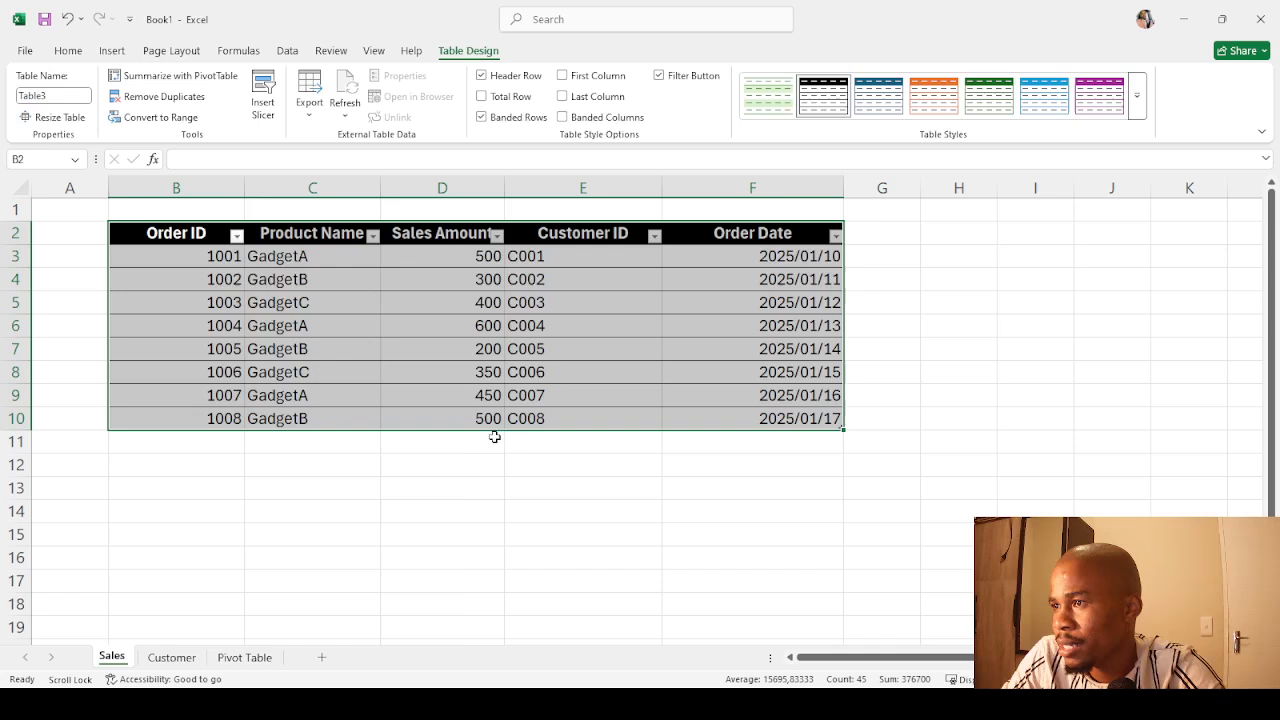
Extend the sales table by two columns by filling the Order Date header across G2 and H2.
left_click(255, 373)
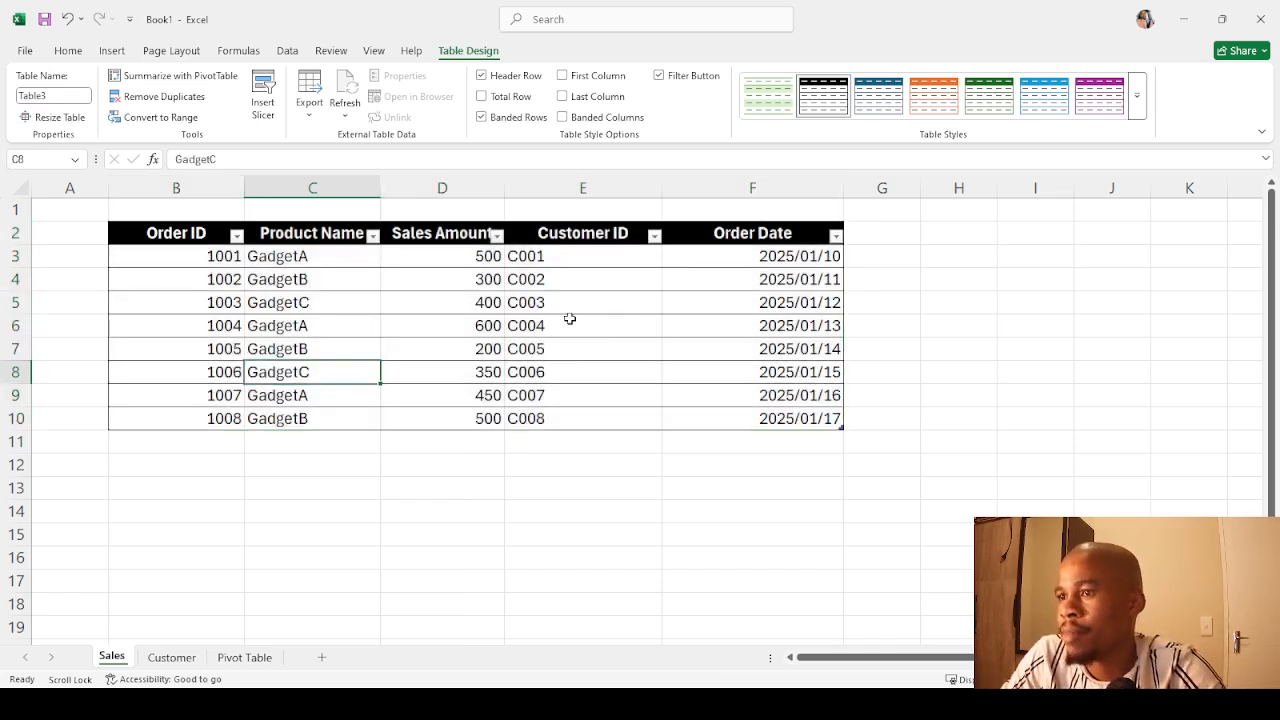
left_click(784, 240)
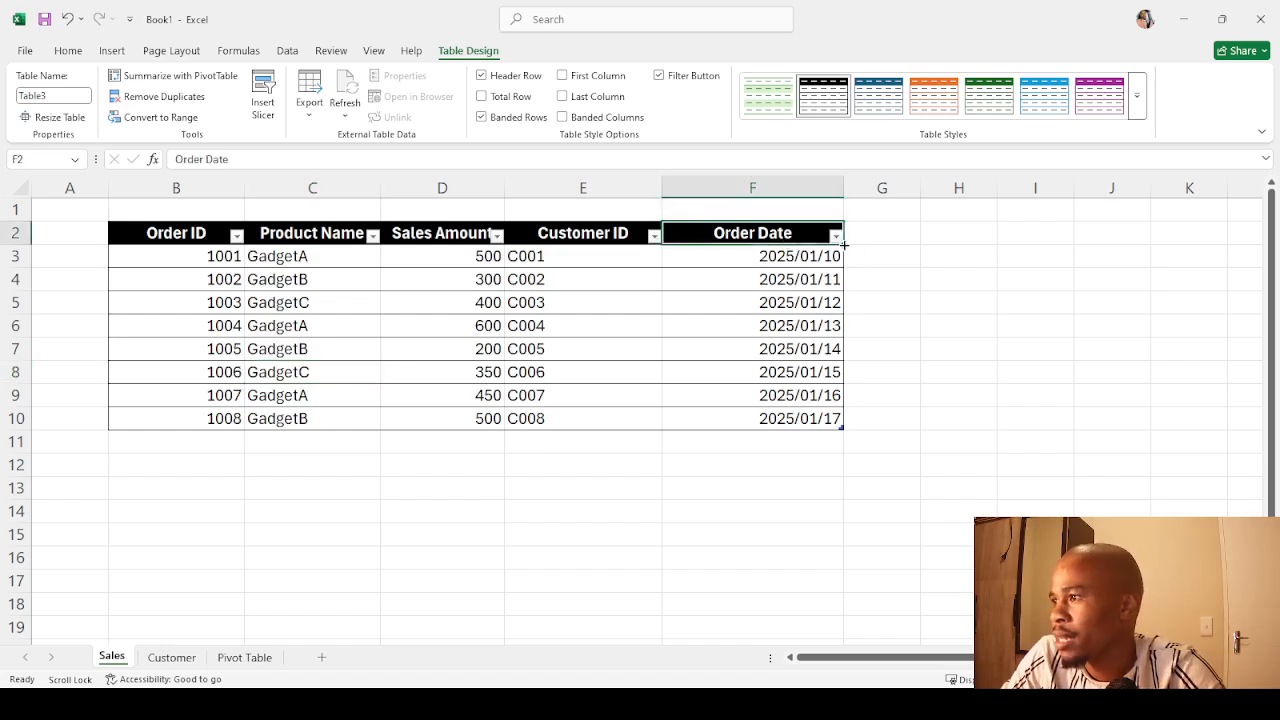
left_click_drag(843, 244, 949, 244)
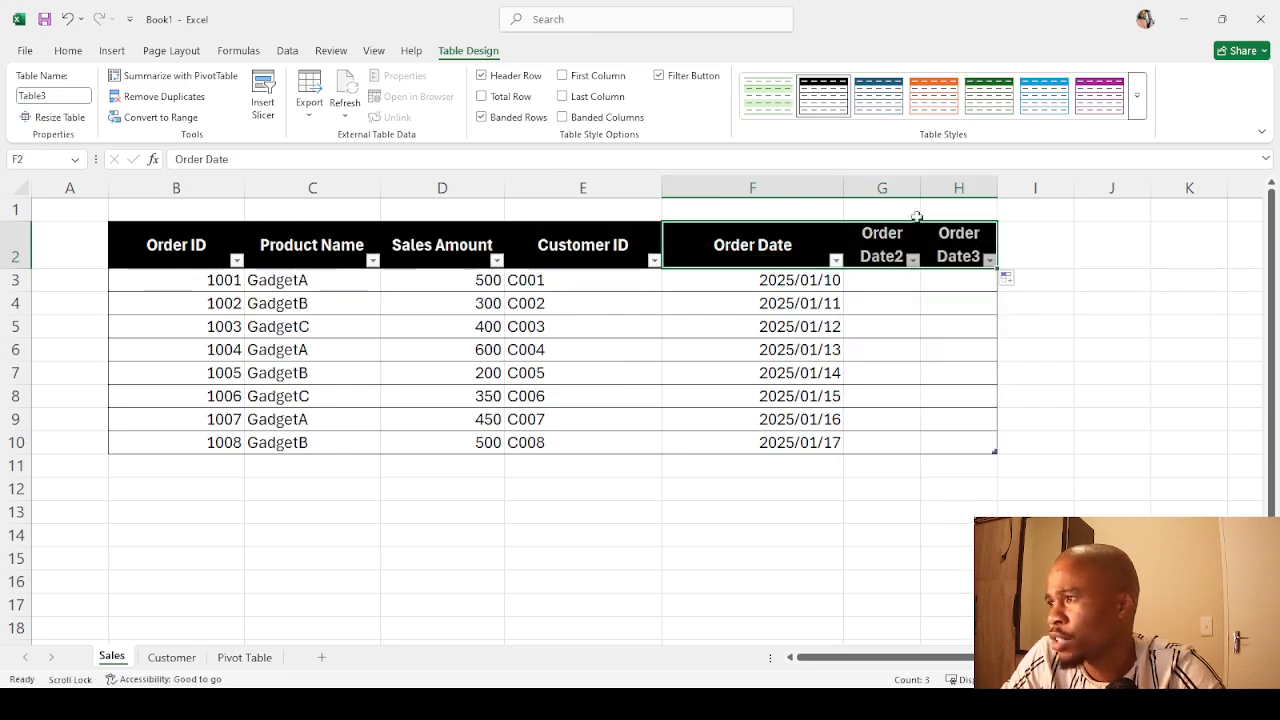
Replace the header text in cell G2 of the sales table with Customer.
left_click(890, 251)
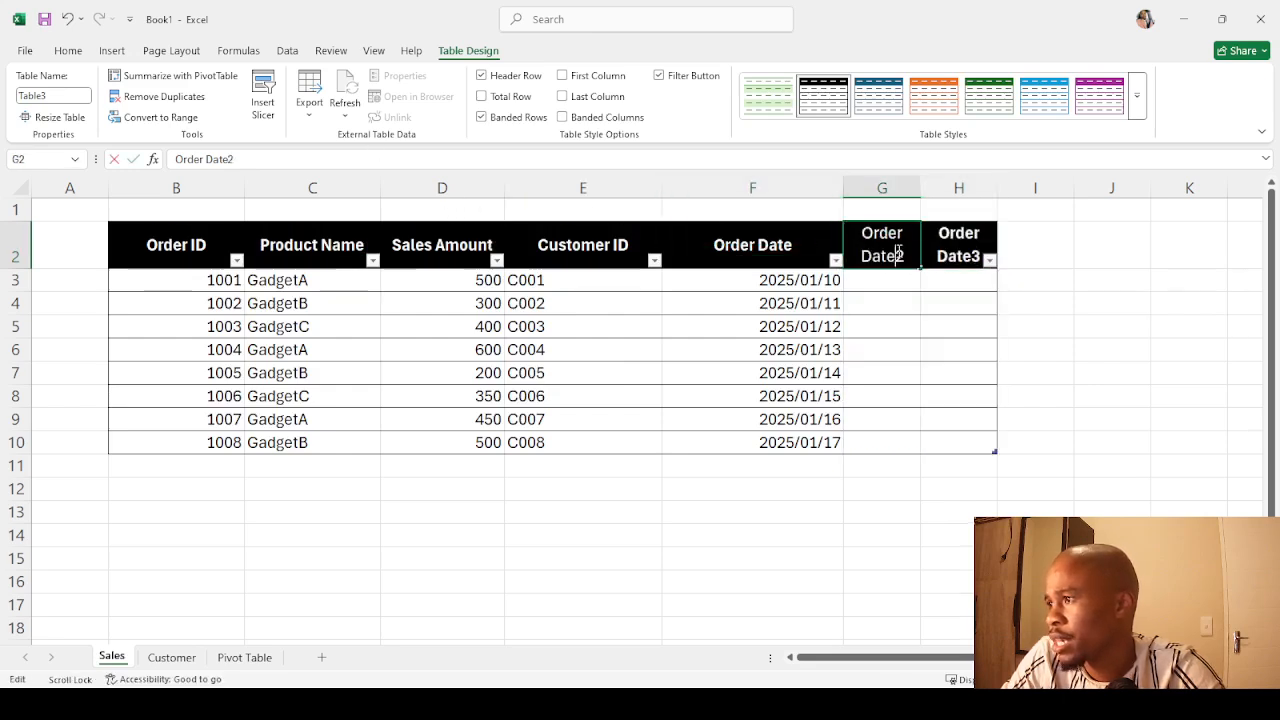
double_click(893, 251)
left_click_drag(897, 251, 864, 229)
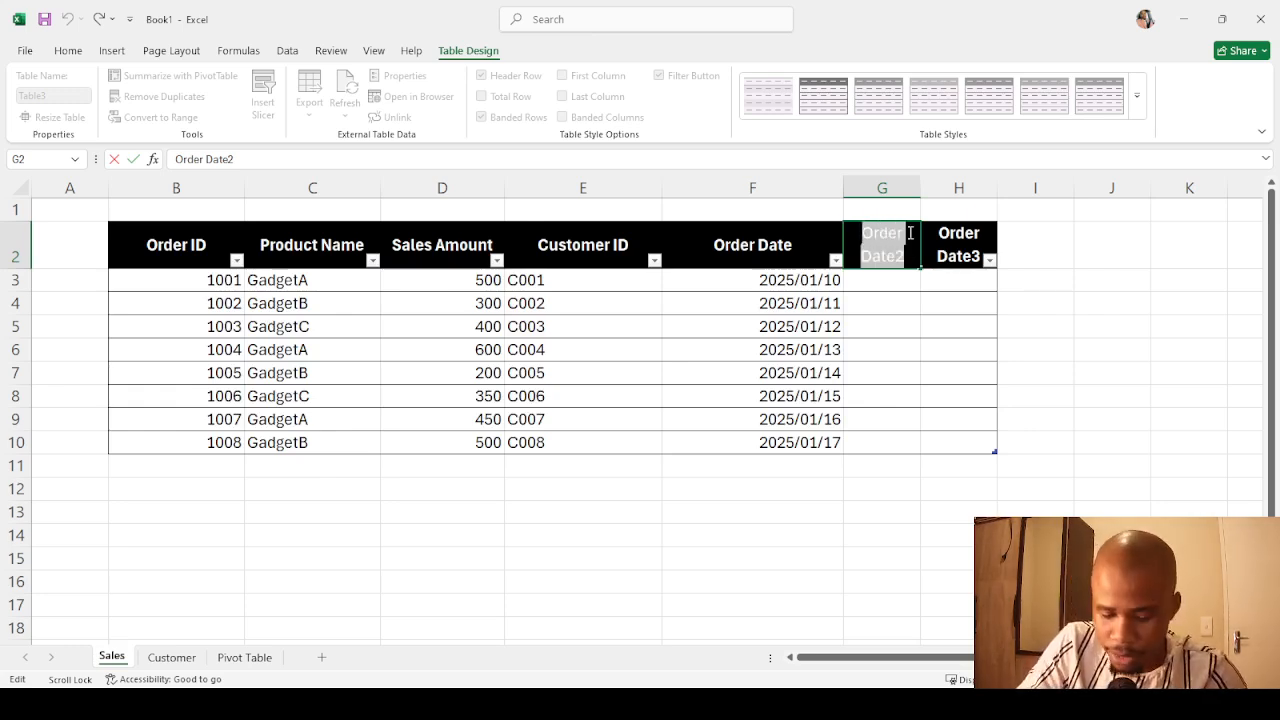
type("cUSTOME")
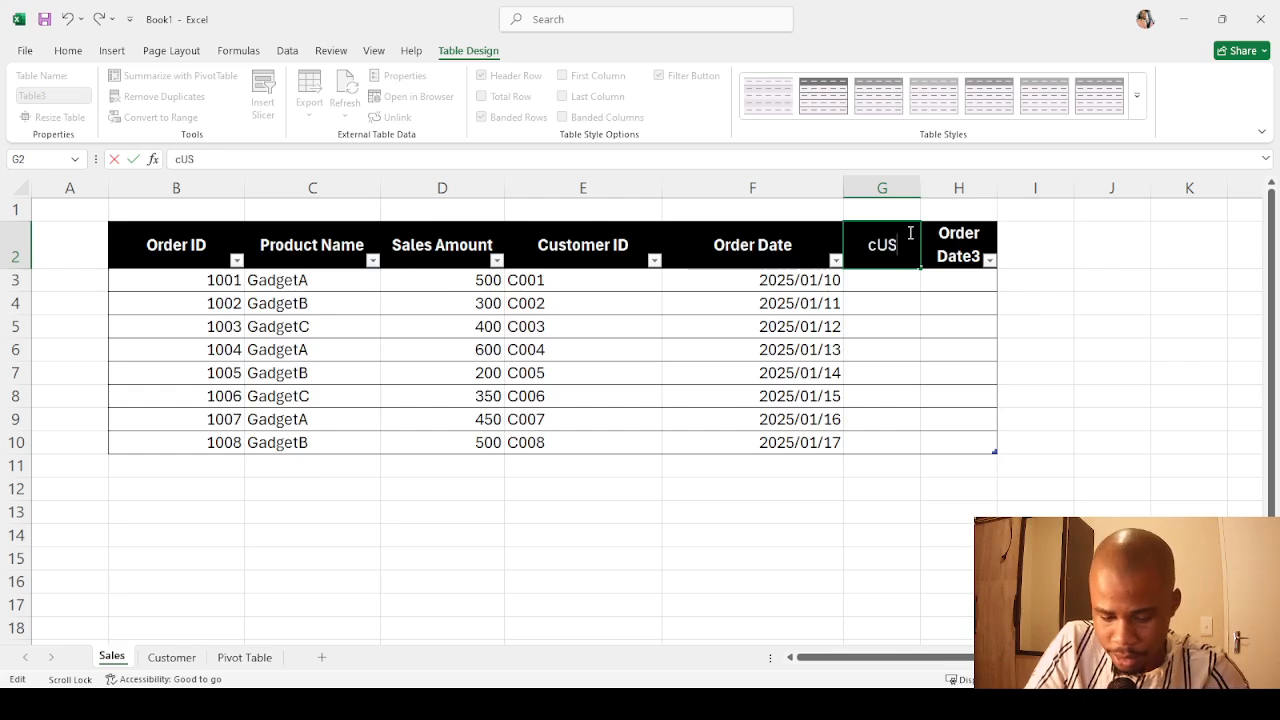
key("BackSpace")
key("BackSpace")
key("BackSpace")
key("BackSpace")
key("BackSpace")
key("BackSpace")
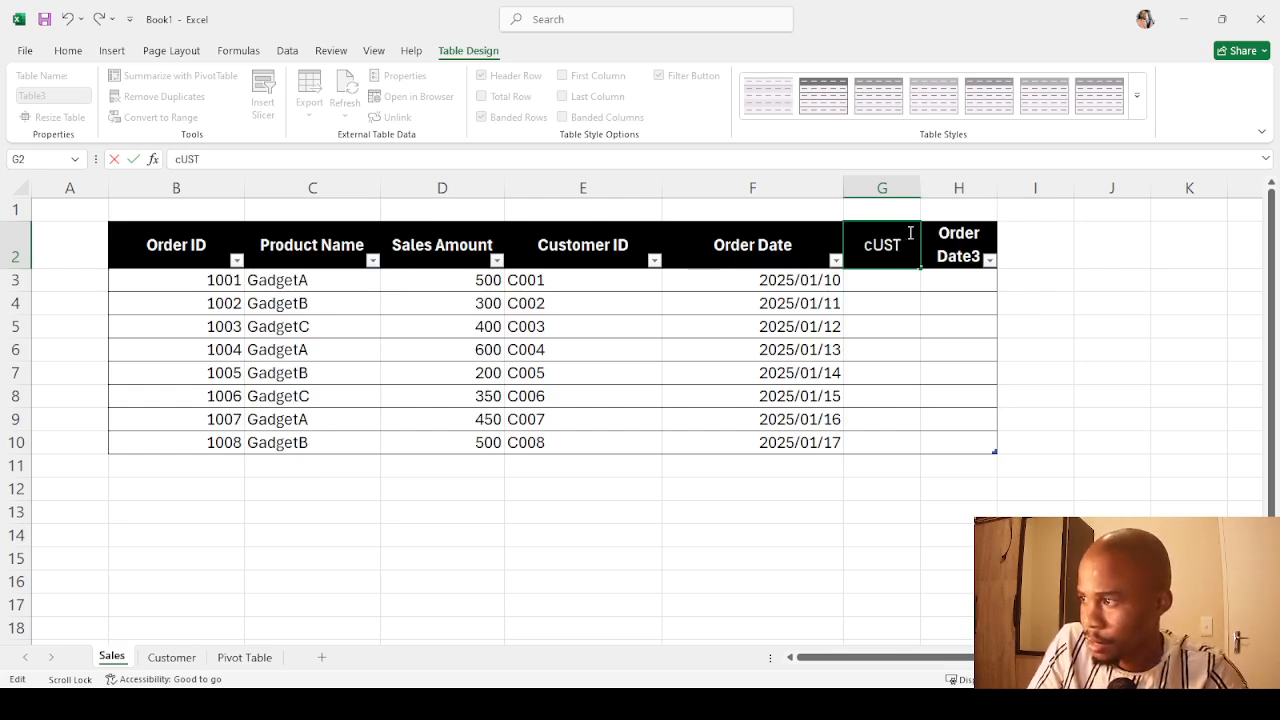
type("Cu")
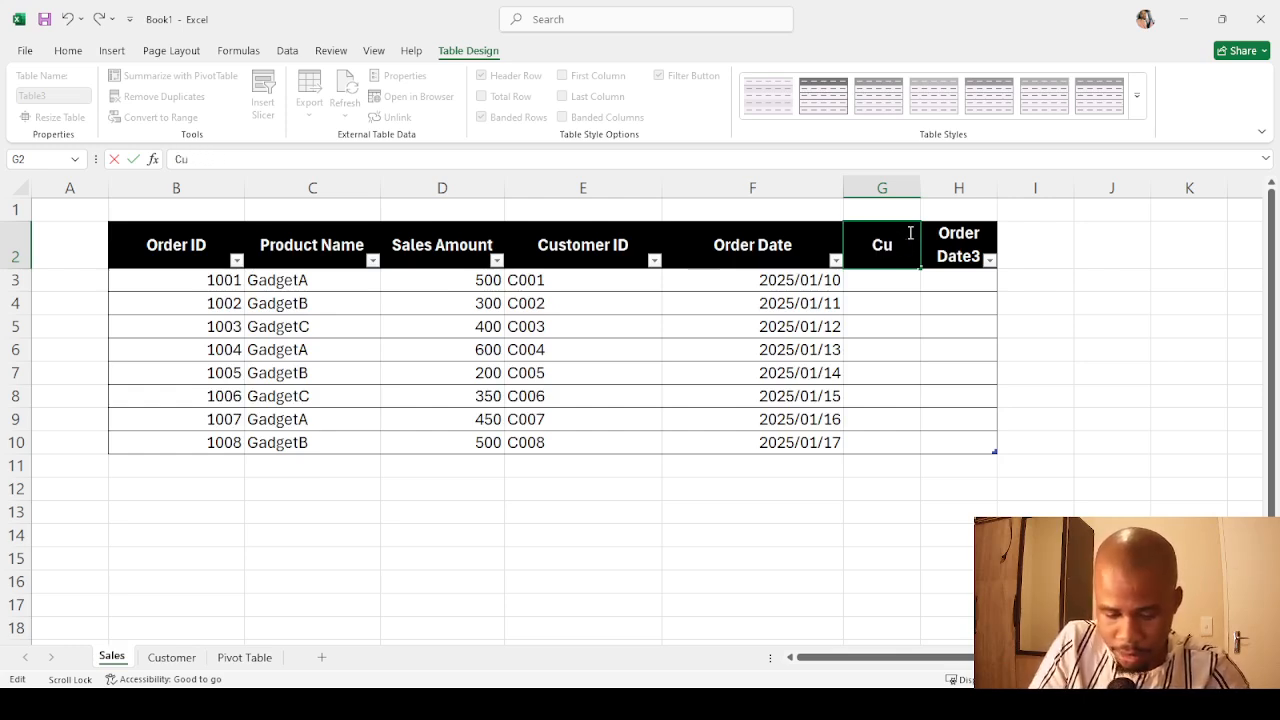
type("stomer")
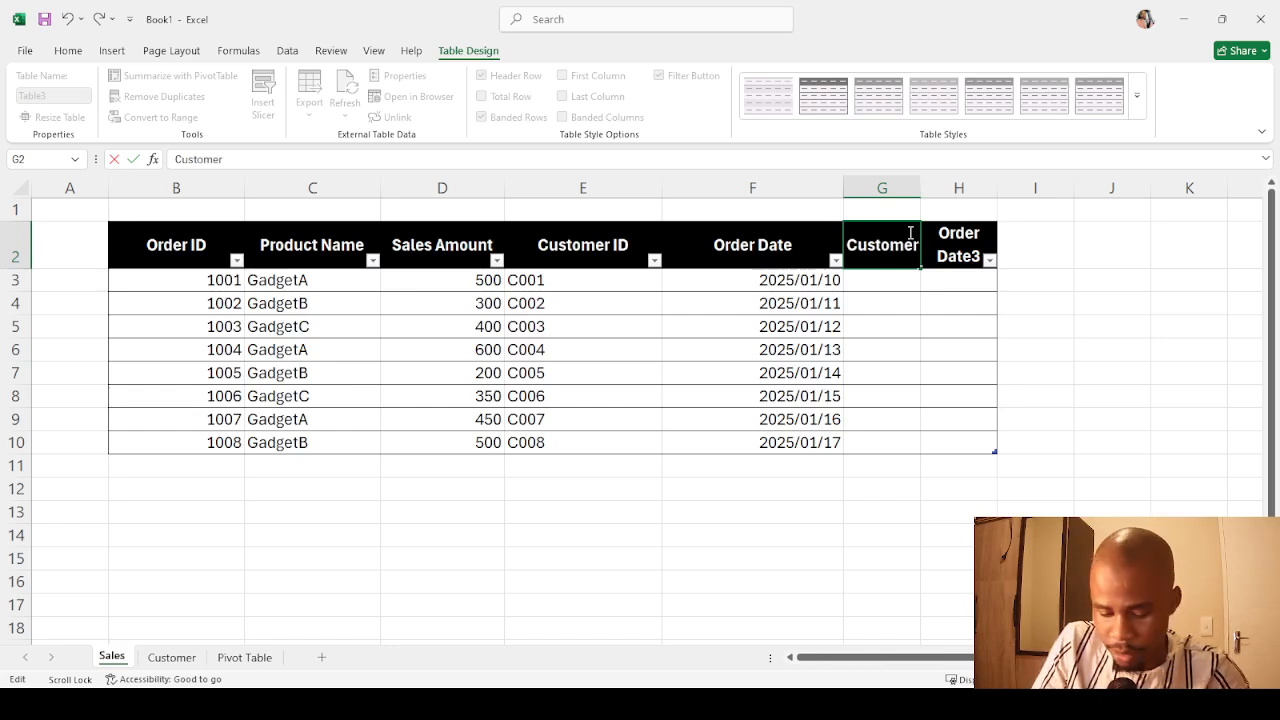
type(" Nma")
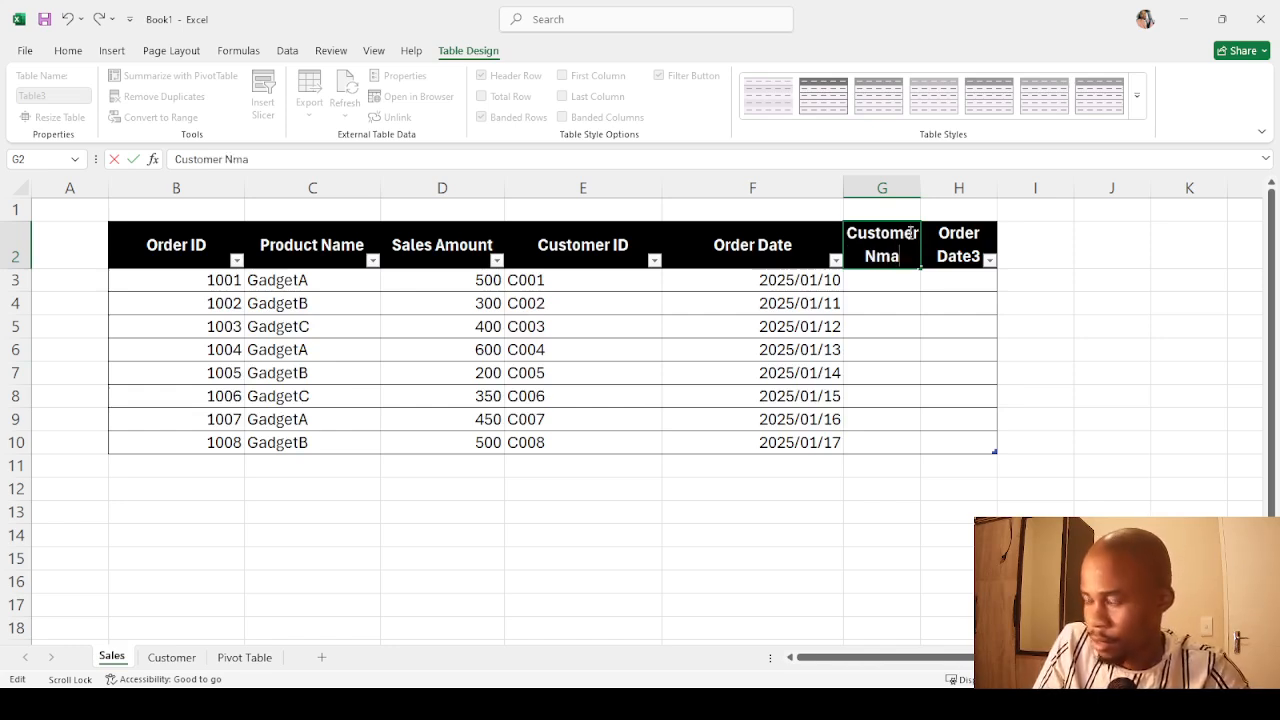
key("BackSpace")
key("BackSpace")
key("BackSpace")
key("BackSpace")
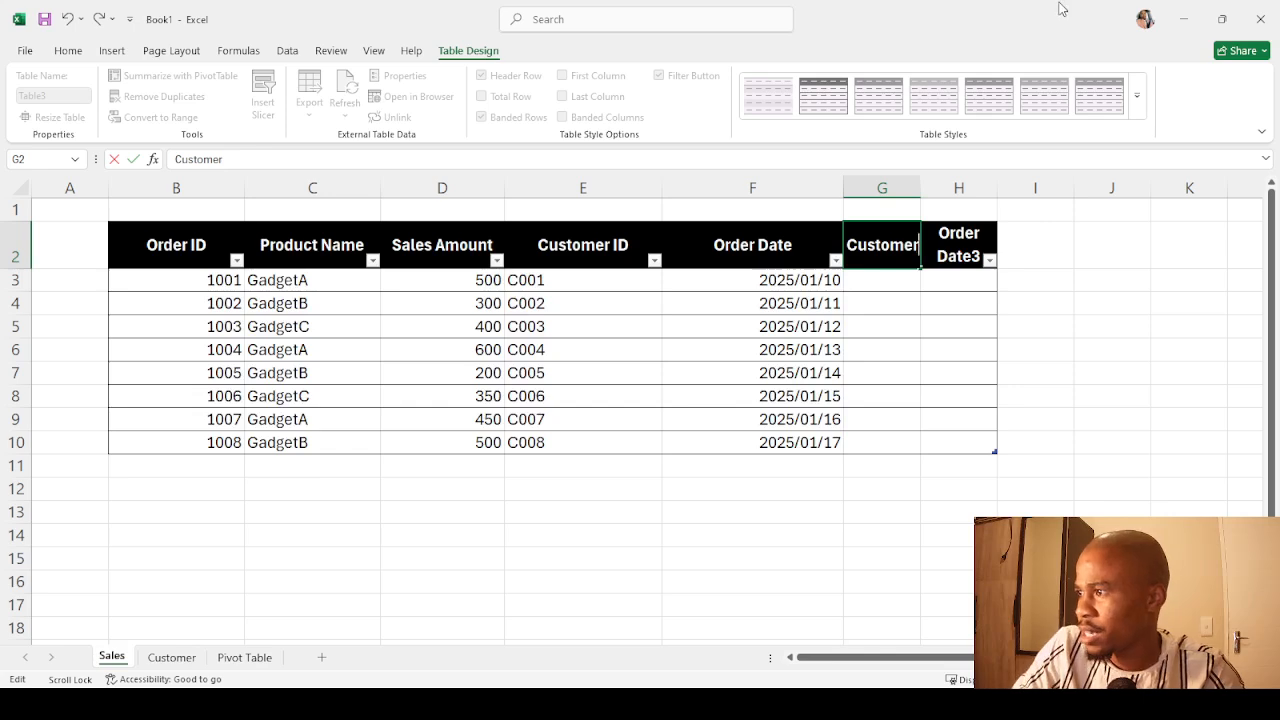
Replace the header text in cell H2 of the sales table with City.
left_click(958, 256)
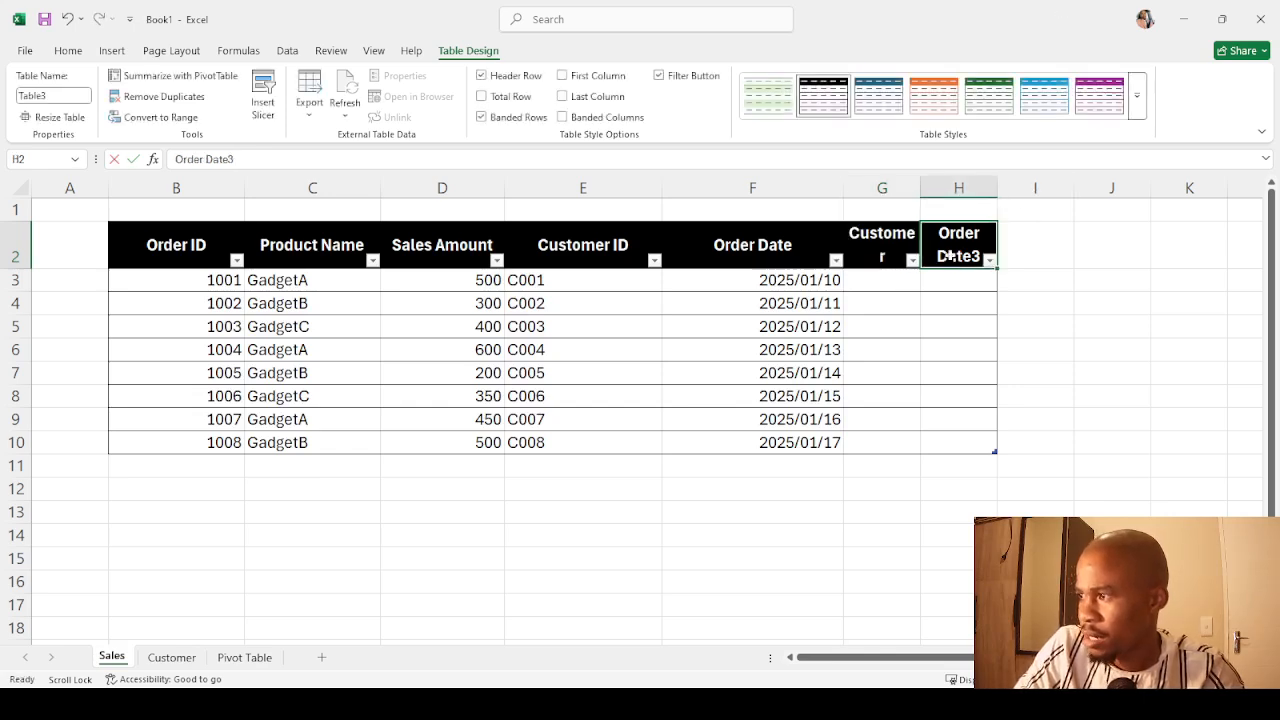
double_click(950, 256)
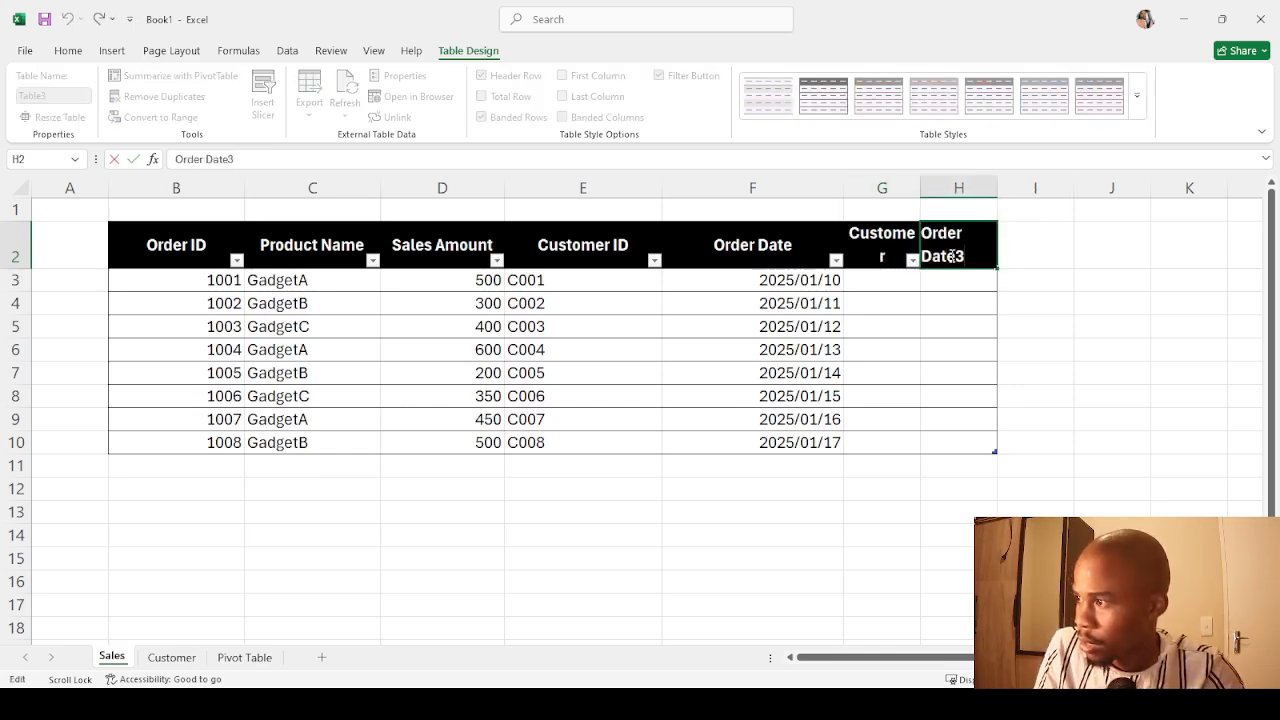
key("BackSpace")
key("BackSpace")
key("BackSpace")
key("BackSpace")
key("BackSpace")
key("BackSpace")
key("BackSpace")
key("BackSpace")
key("BackSpace")
key("BackSpace")
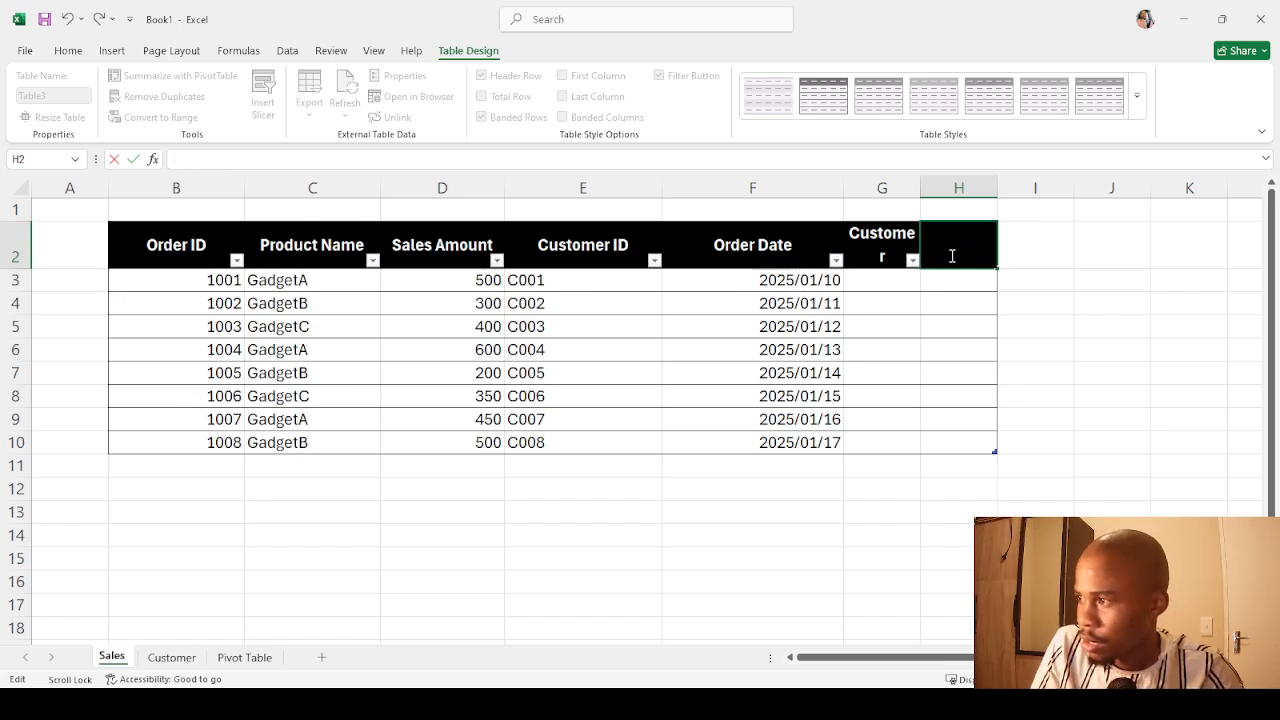
type("City")
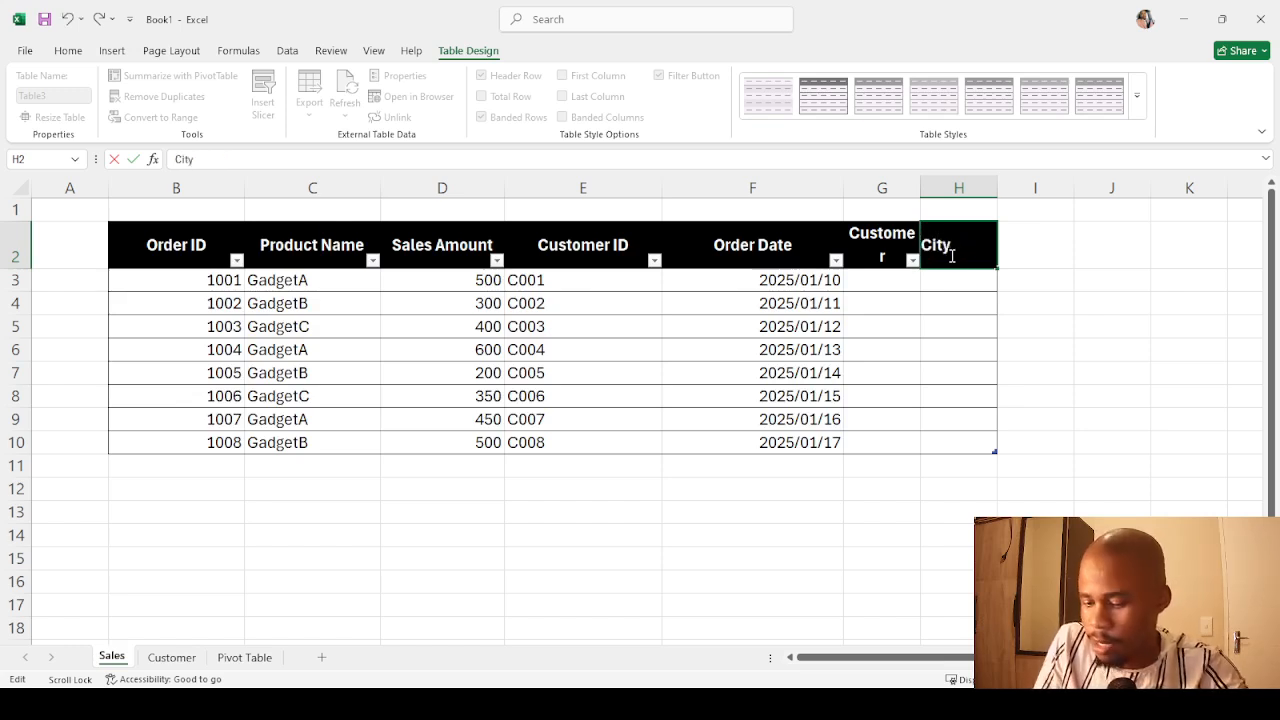
key("Return")
Widen the Customer and City columns to fit their headers and reduce the height of header row 2.
left_click(940, 318)
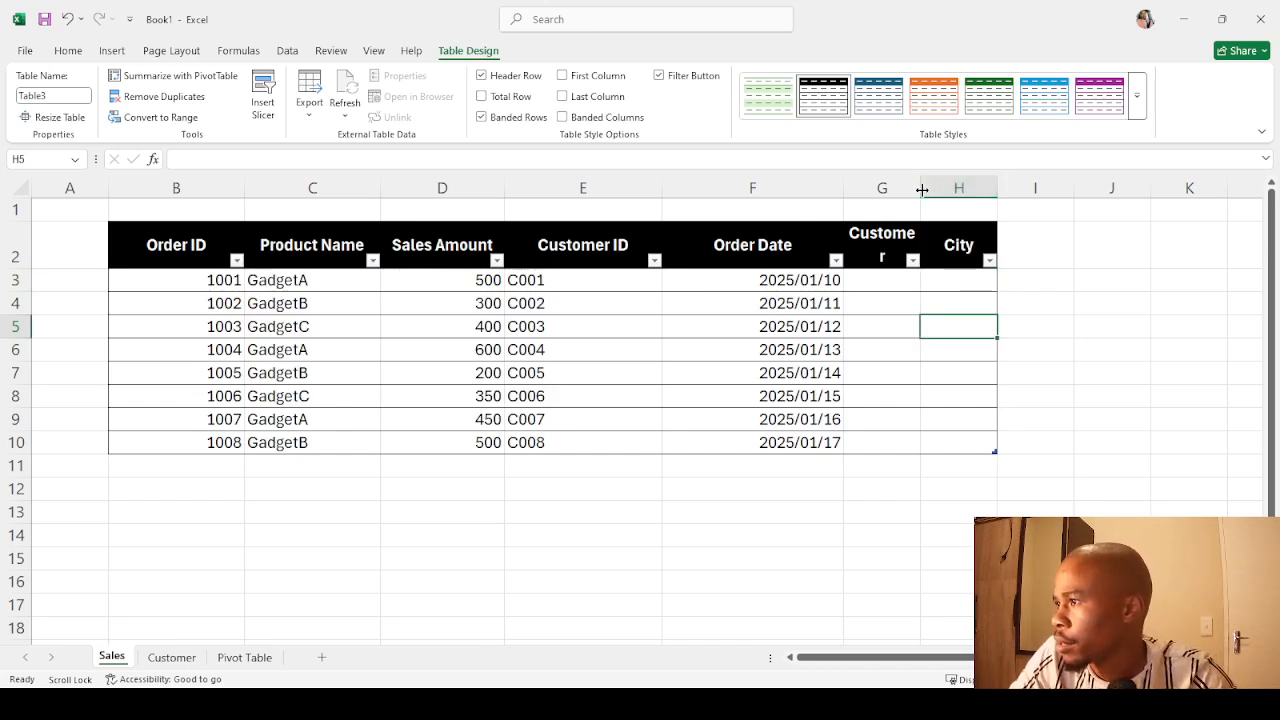
left_click_drag(922, 189, 936, 189)
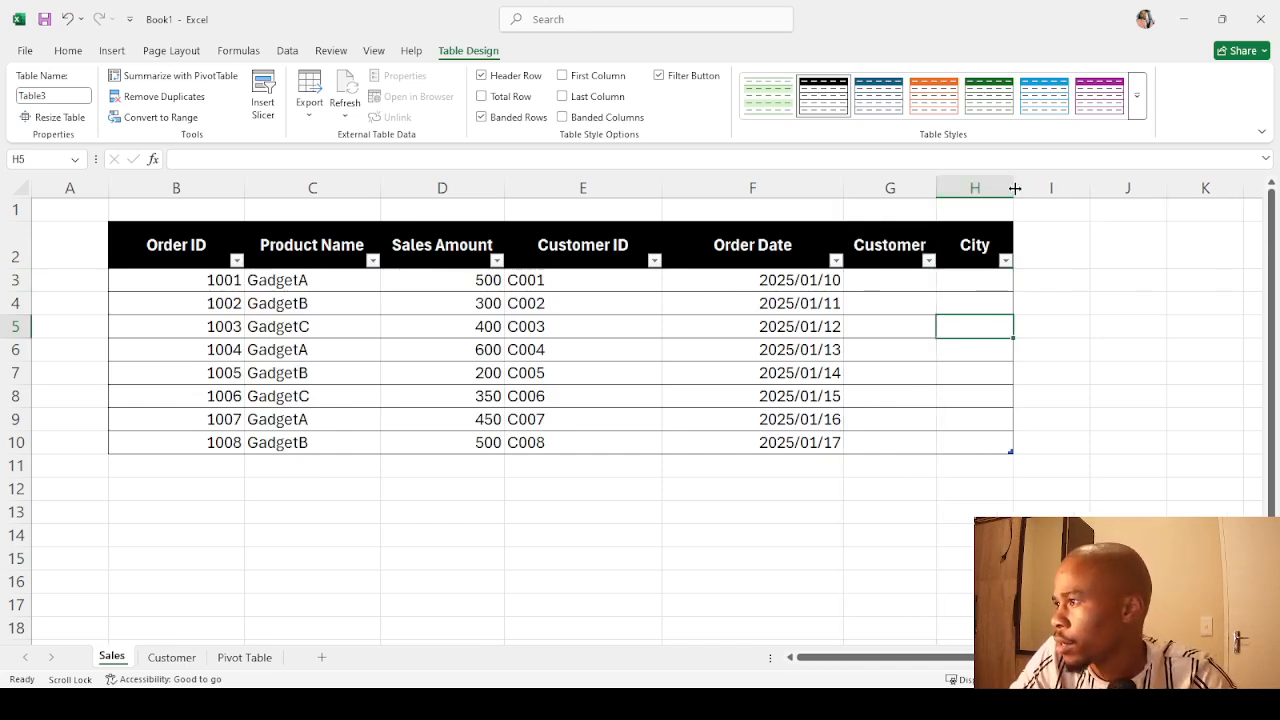
left_click_drag(1014, 188, 1035, 188)
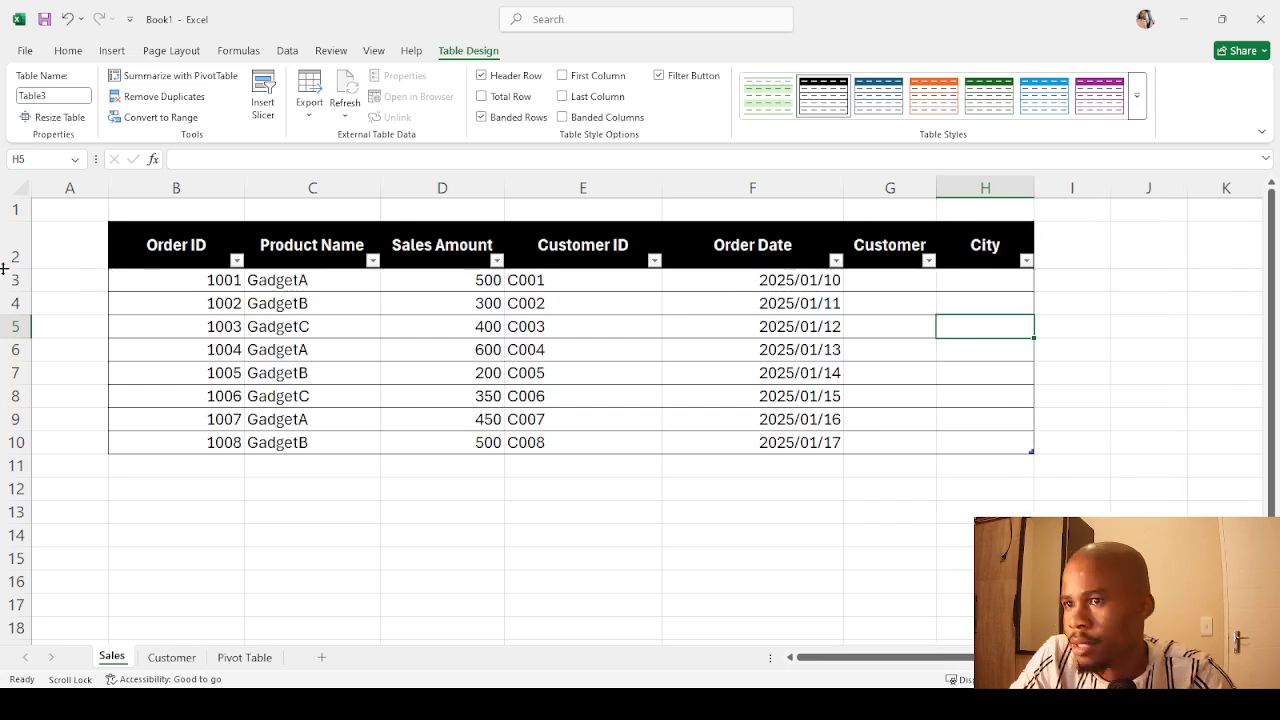
left_click_drag(17, 262, 18, 254)
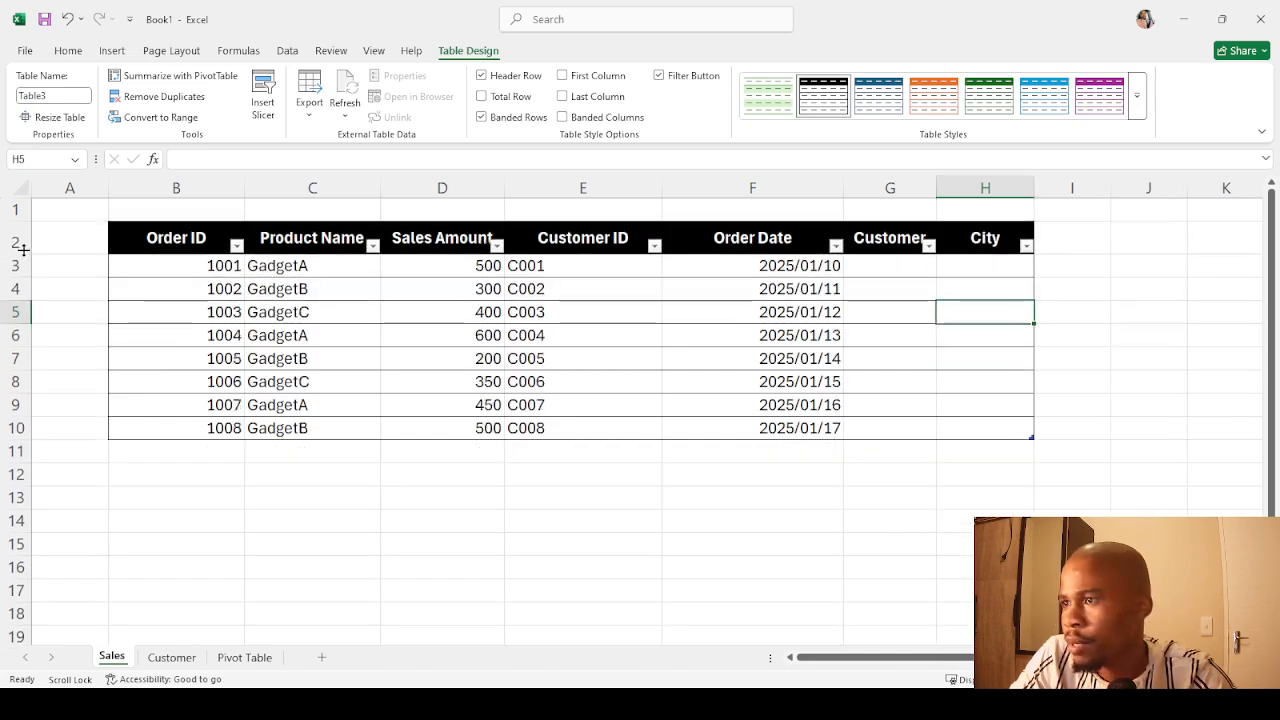
Check the number format applied to the Order Date cells in the sales table.
left_click(692, 284)
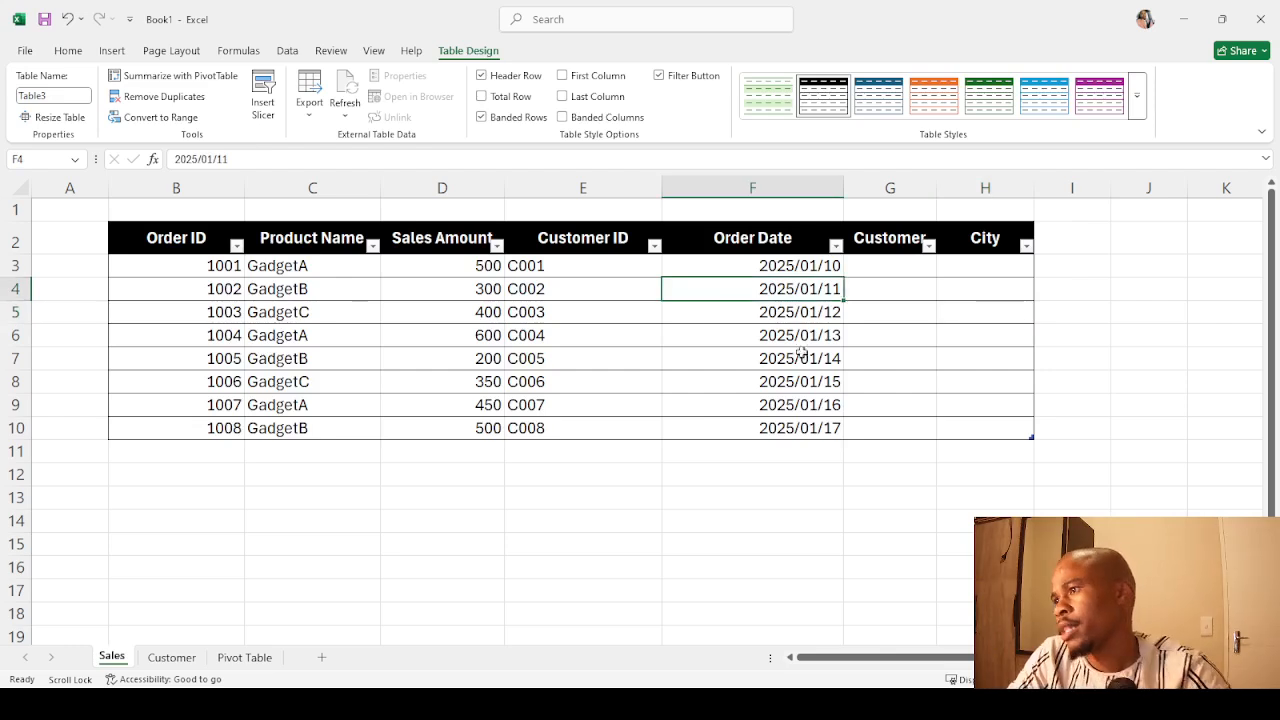
left_click(764, 266)
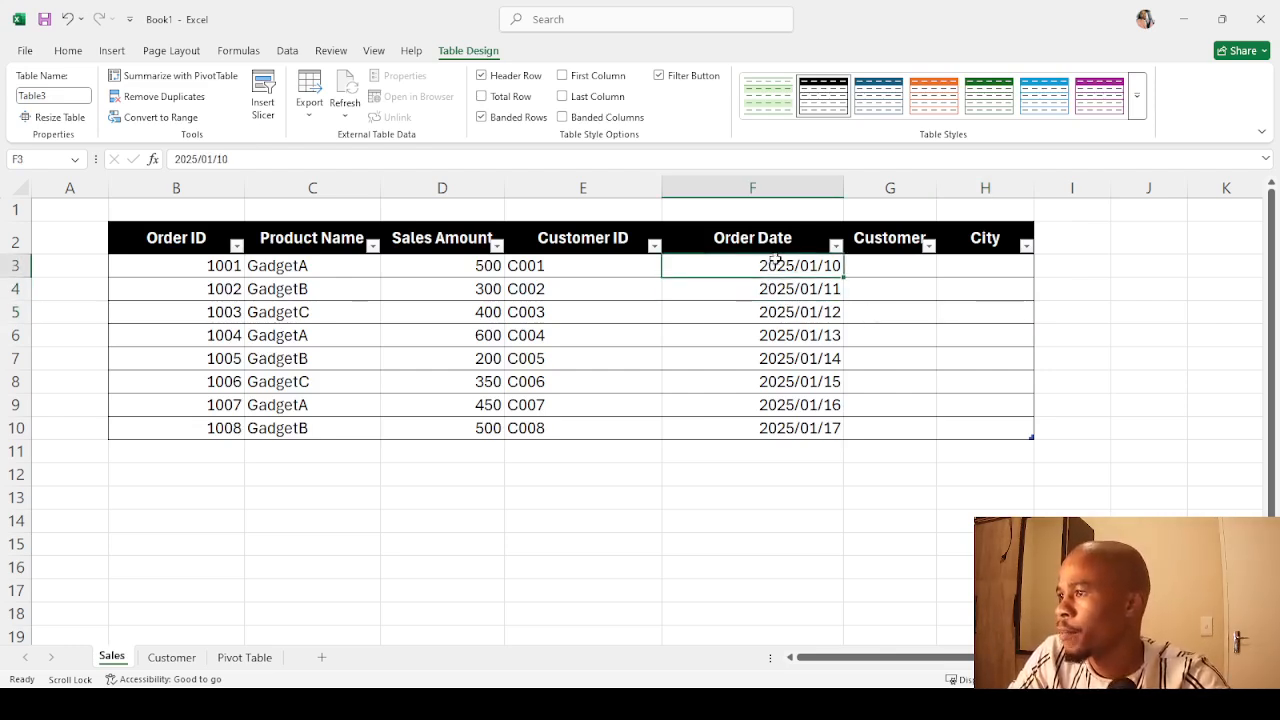
left_click(66, 51)
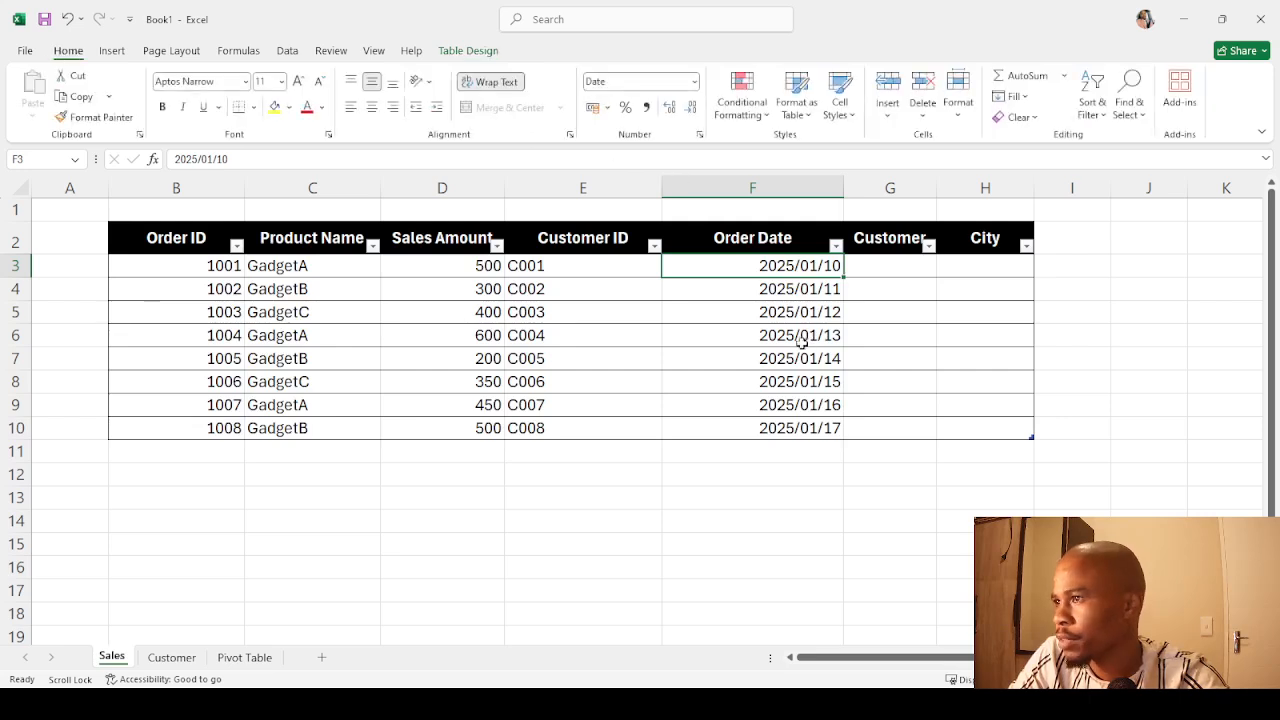
left_click(795, 404)
left_click(791, 364)
left_click(789, 316)
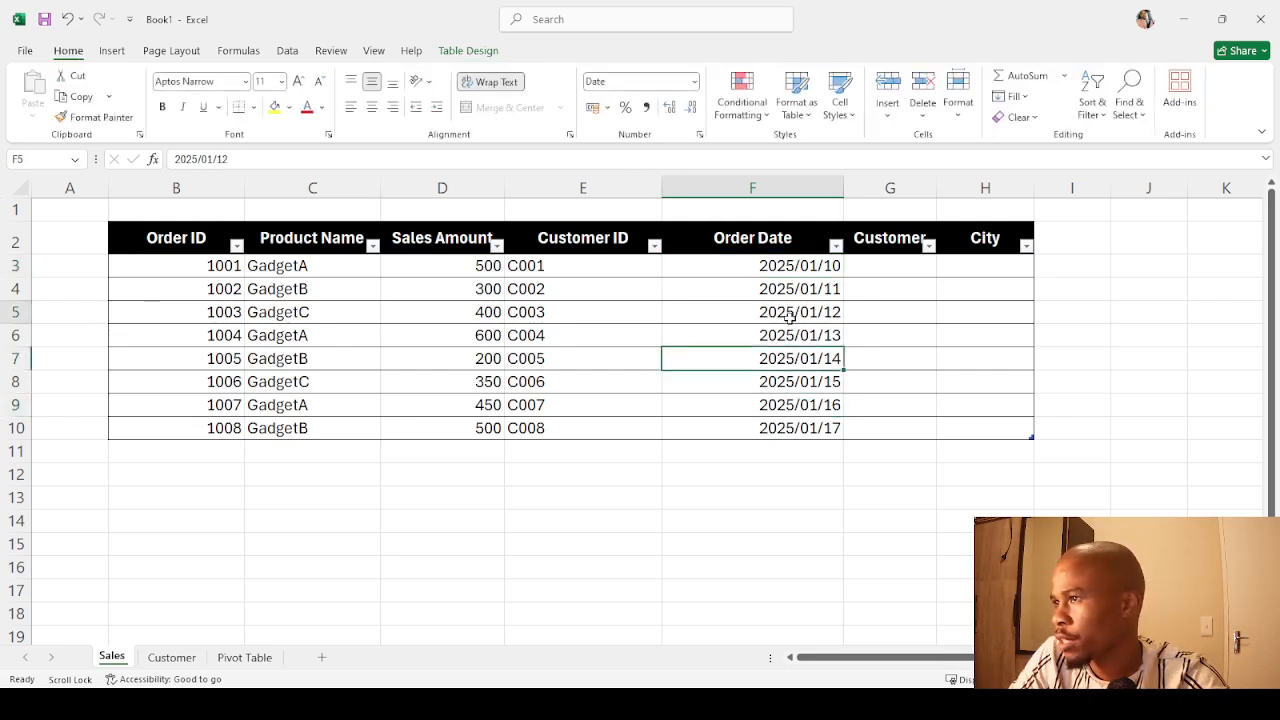
left_click(793, 286)
left_click(787, 266)
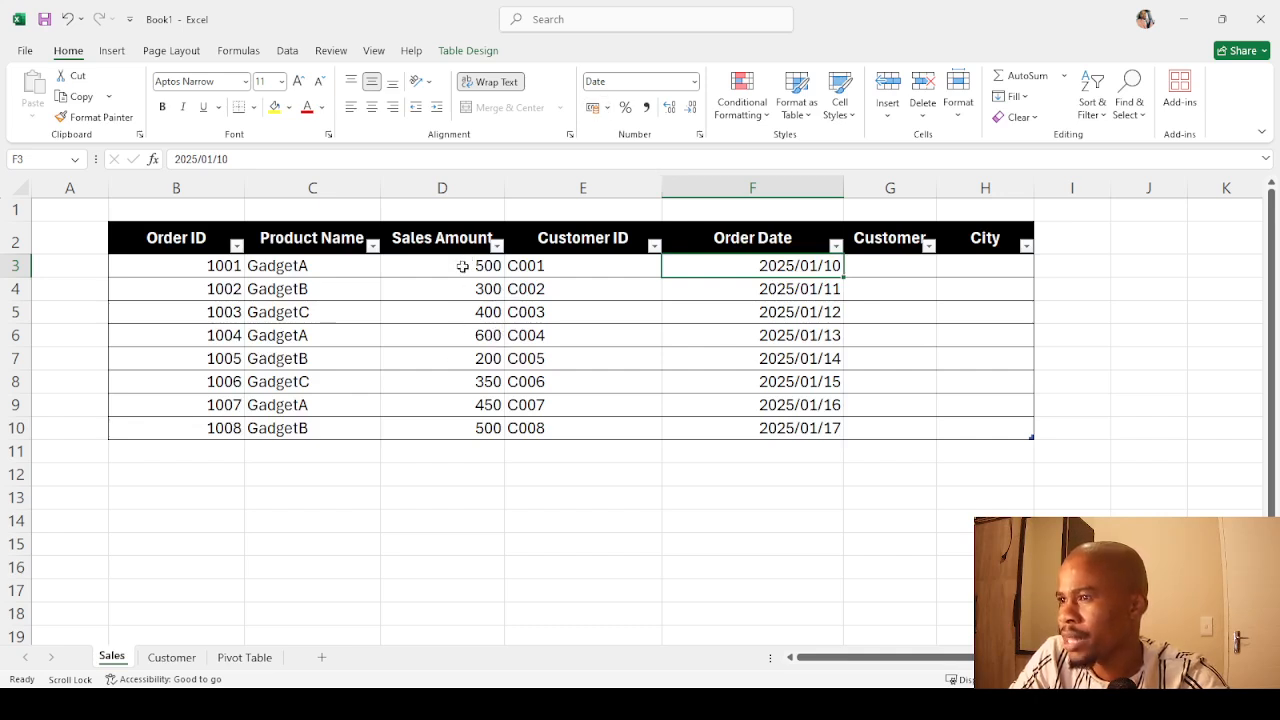
Format the sales amounts in D3:D10 as Currency with no decimal places.
left_click_drag(463, 266, 449, 433)
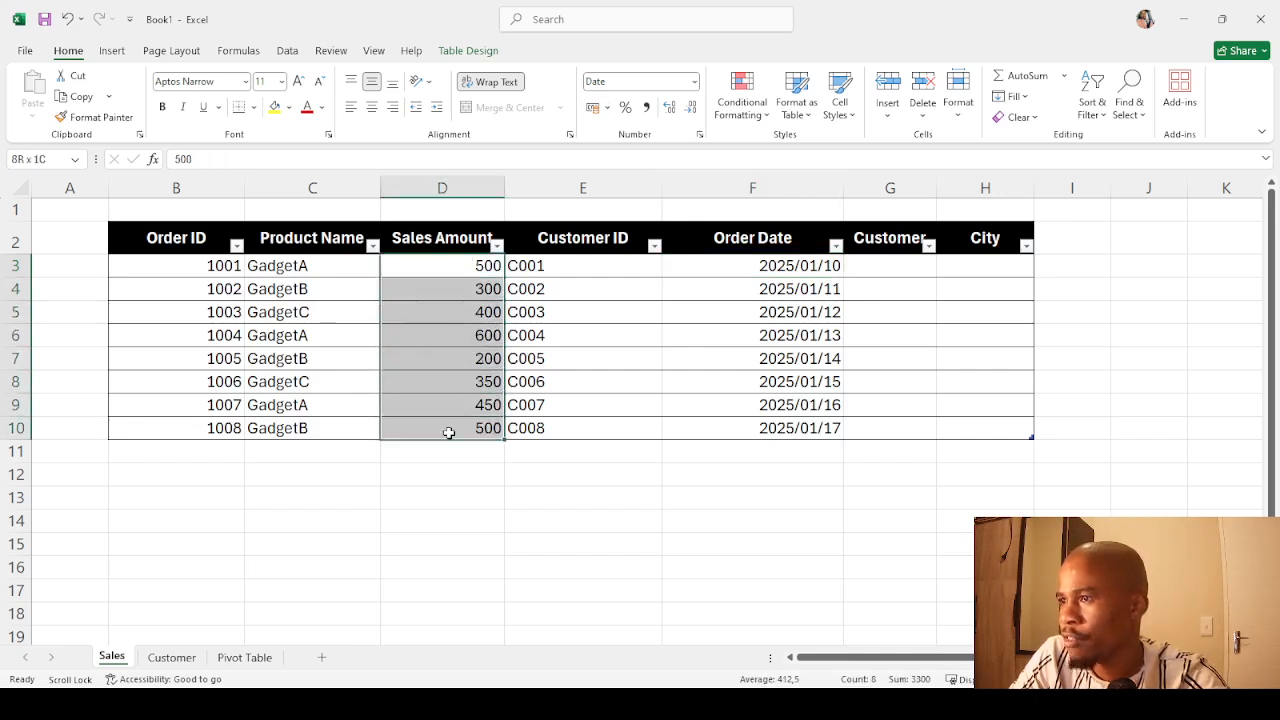
left_click(694, 84)
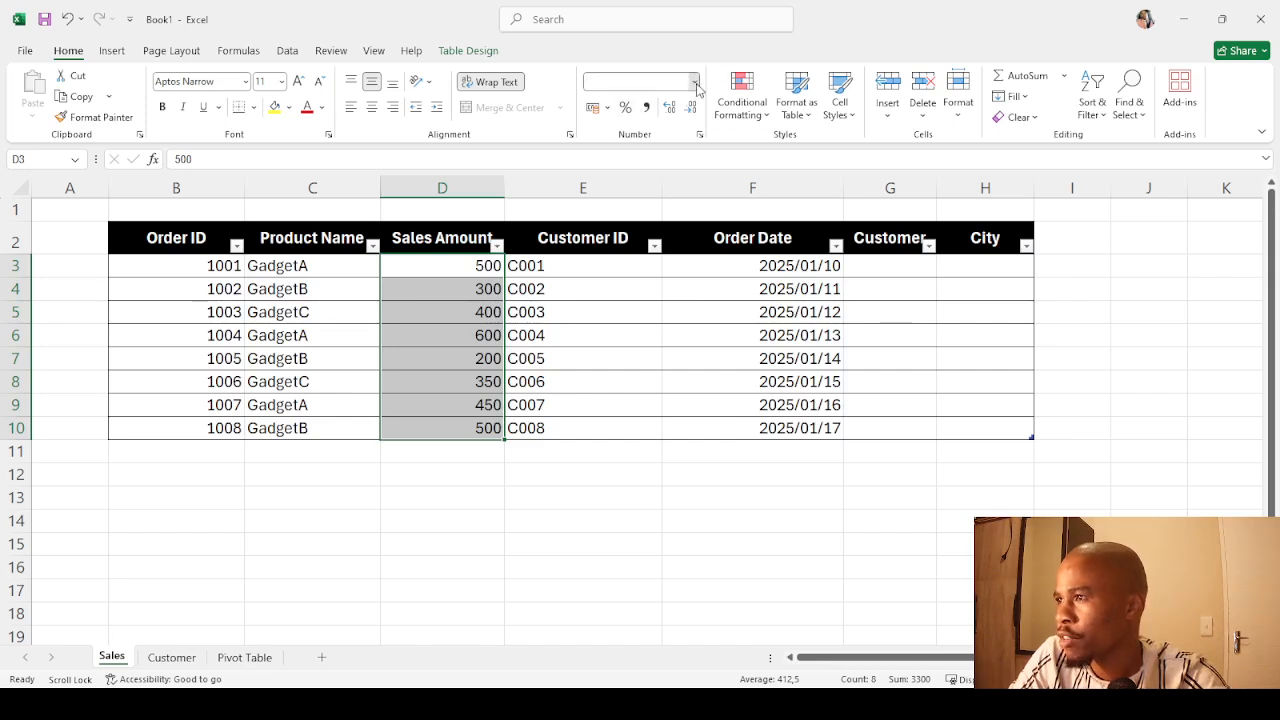
left_click(669, 196)
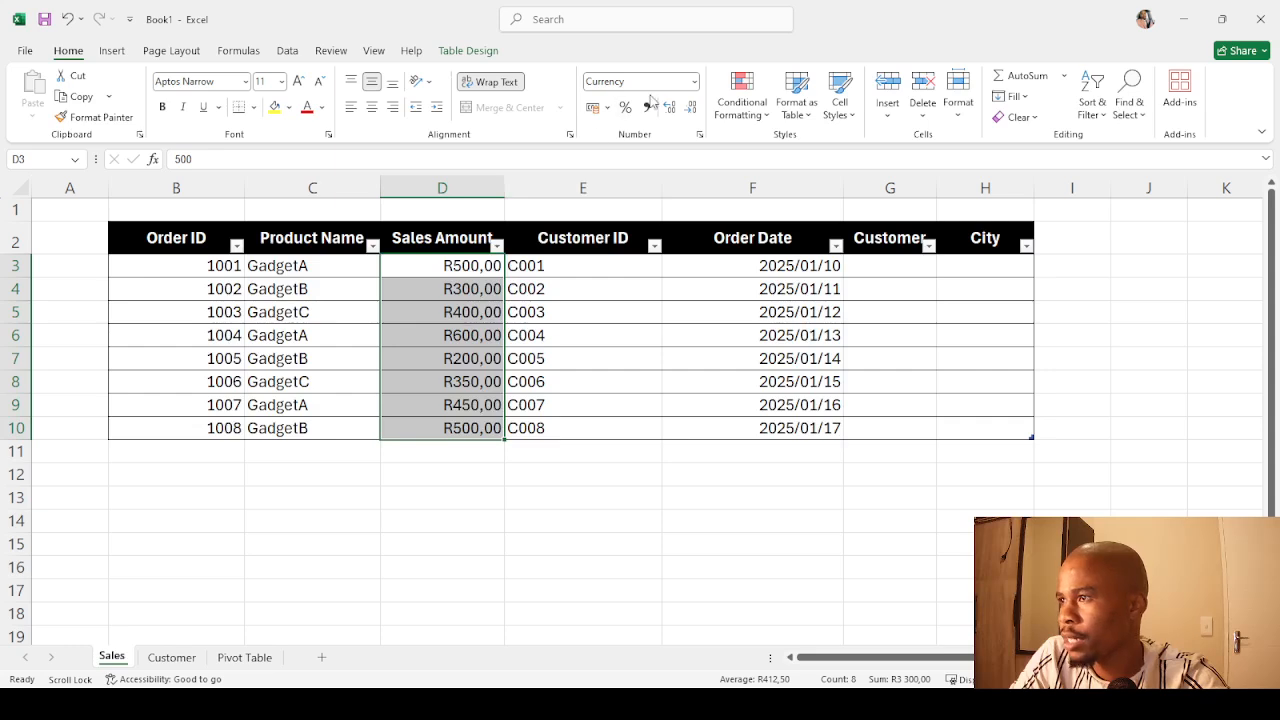
left_click(690, 108)
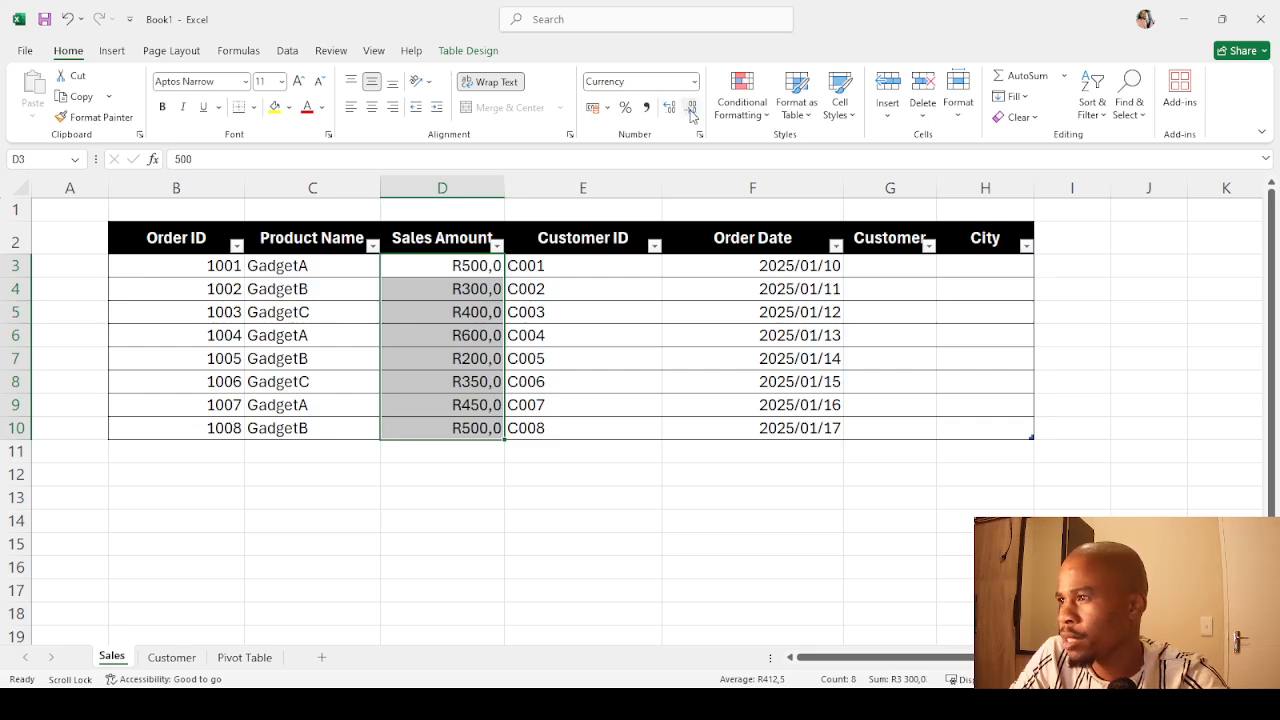
left_click(690, 108)
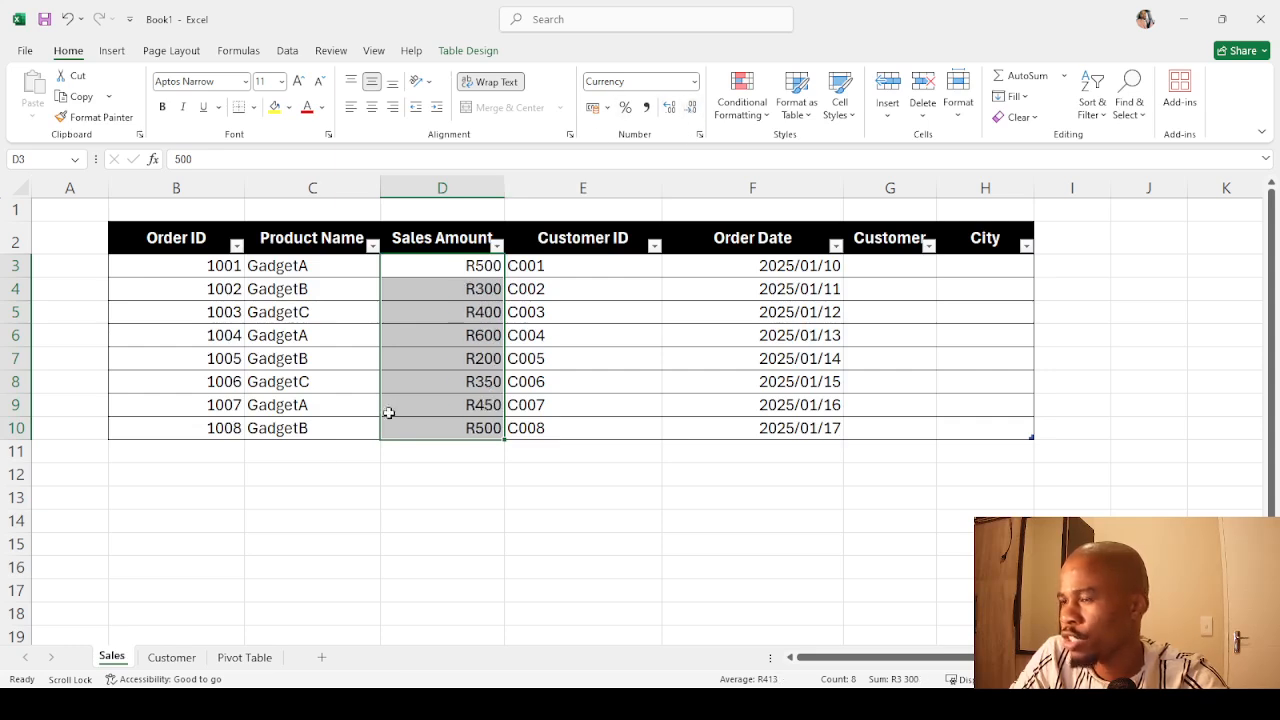
left_click(444, 385)
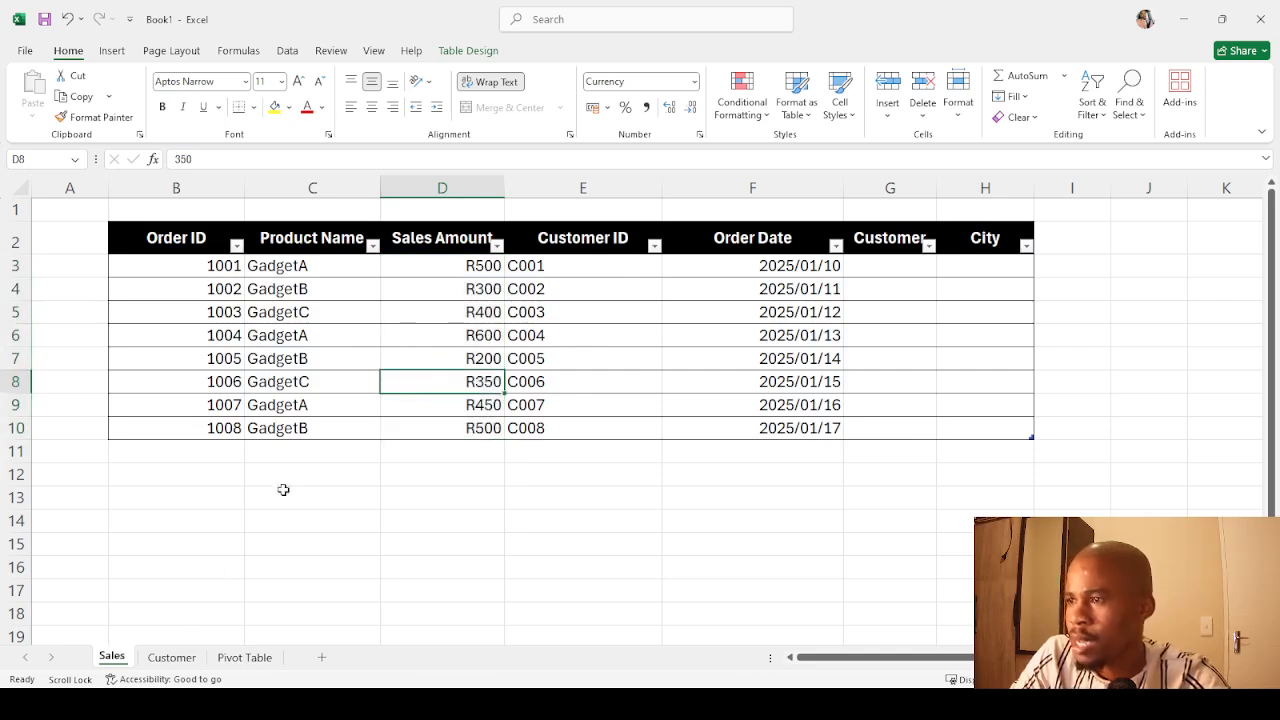
Format the data in B2:E10 on the Customer sheet as a table with headers and a black header style.
left_click(174, 658)
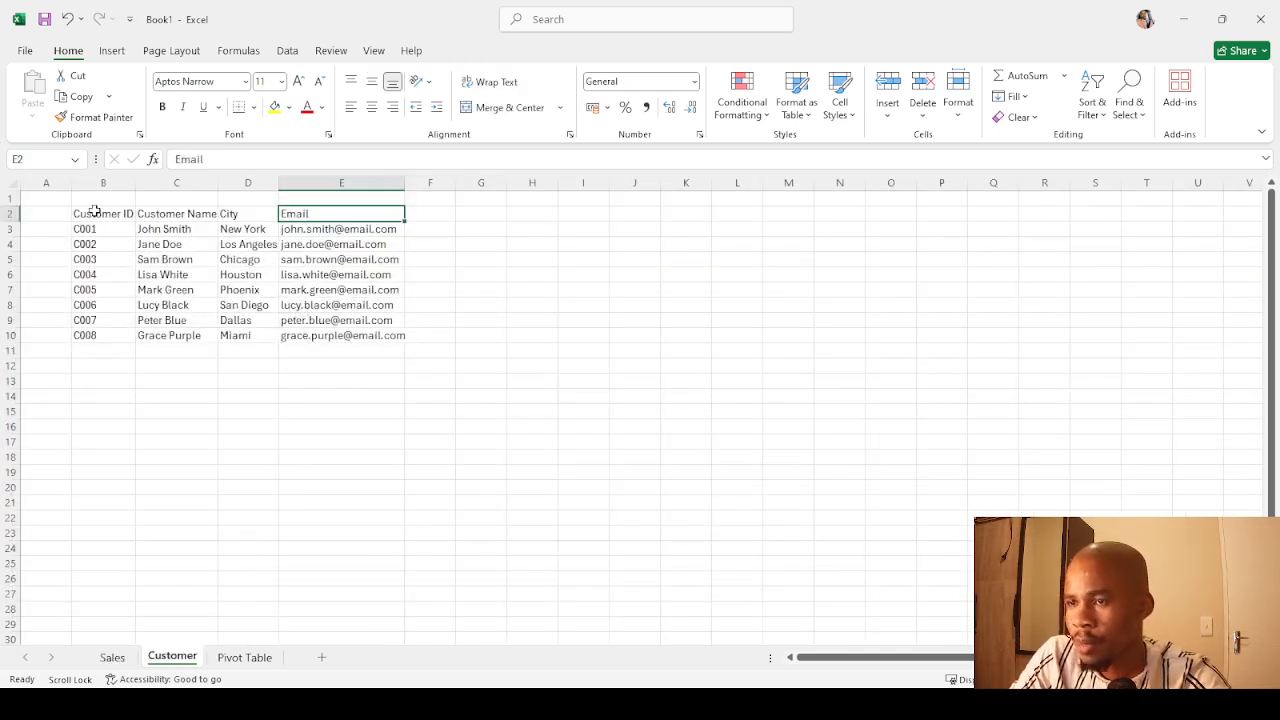
left_click_drag(94, 211, 340, 336)
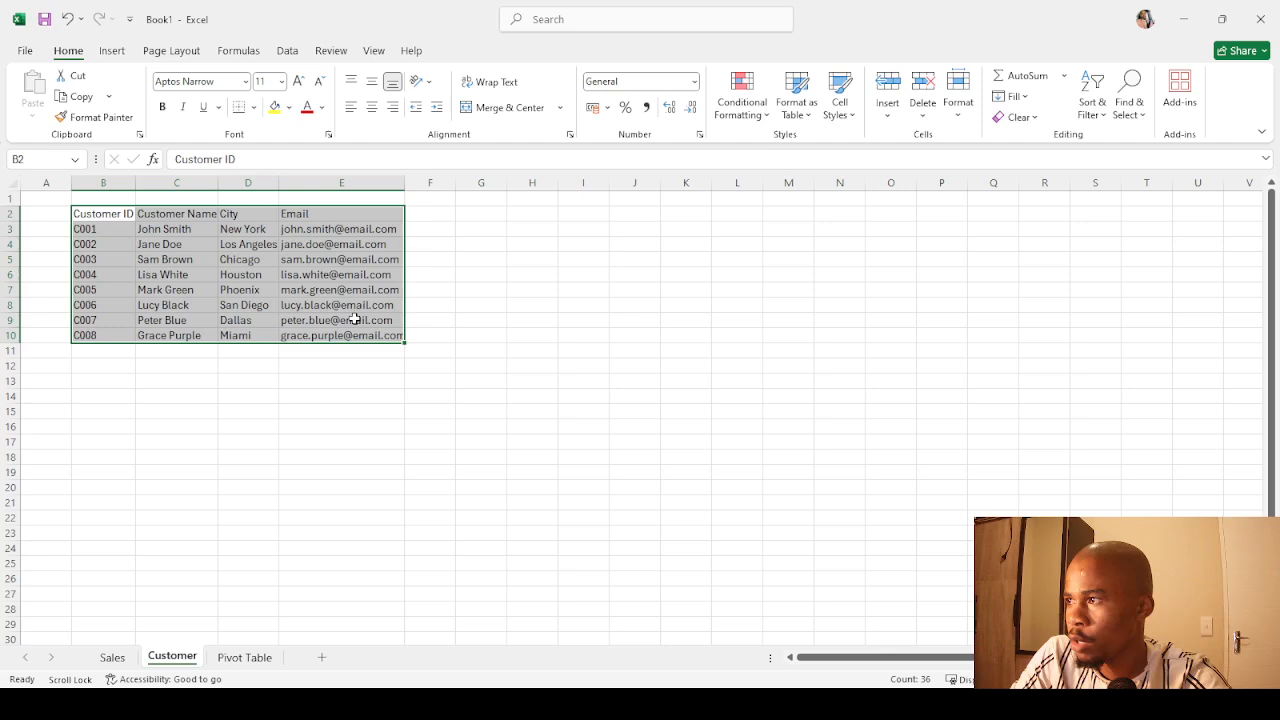
left_click(807, 121)
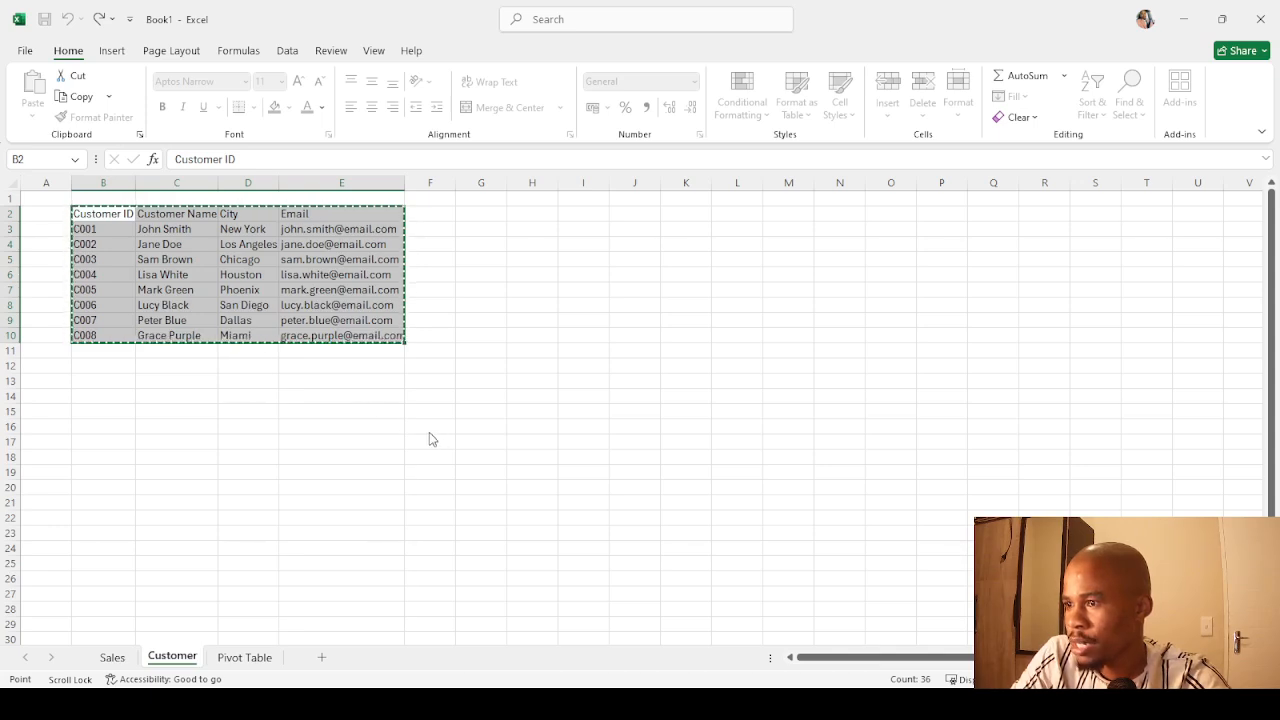
left_click(438, 436)
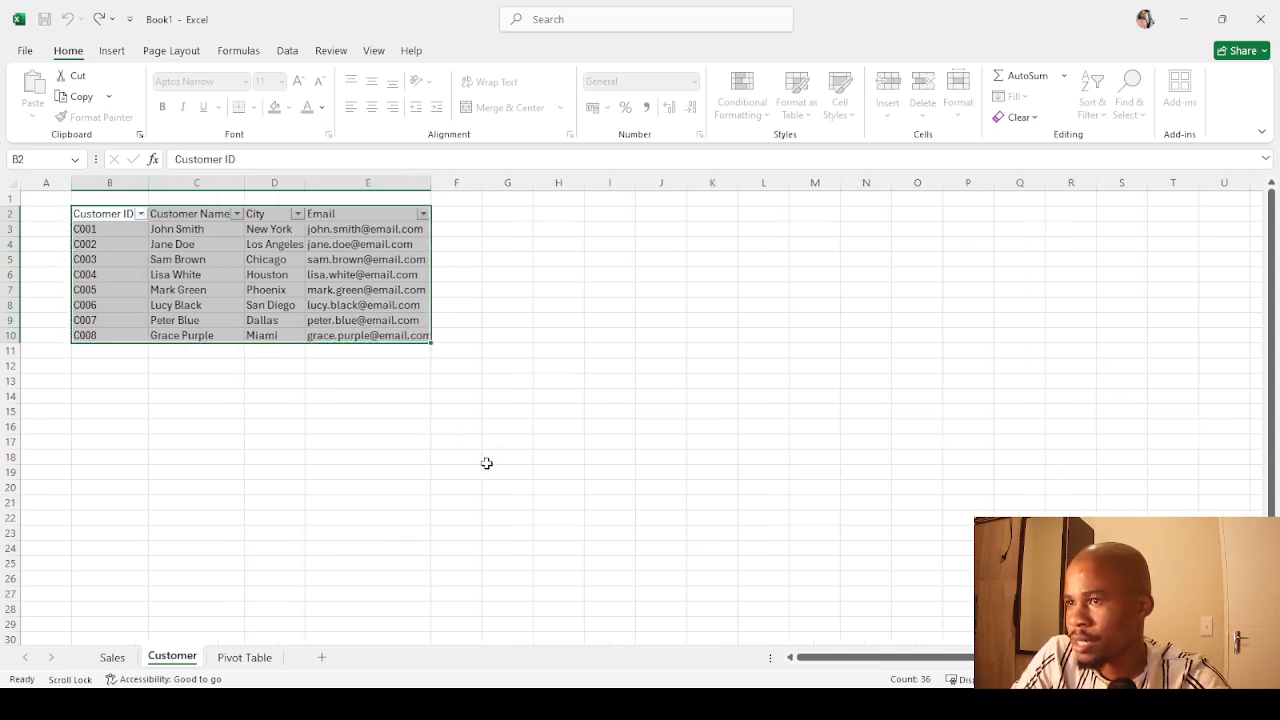
left_click(105, 274)
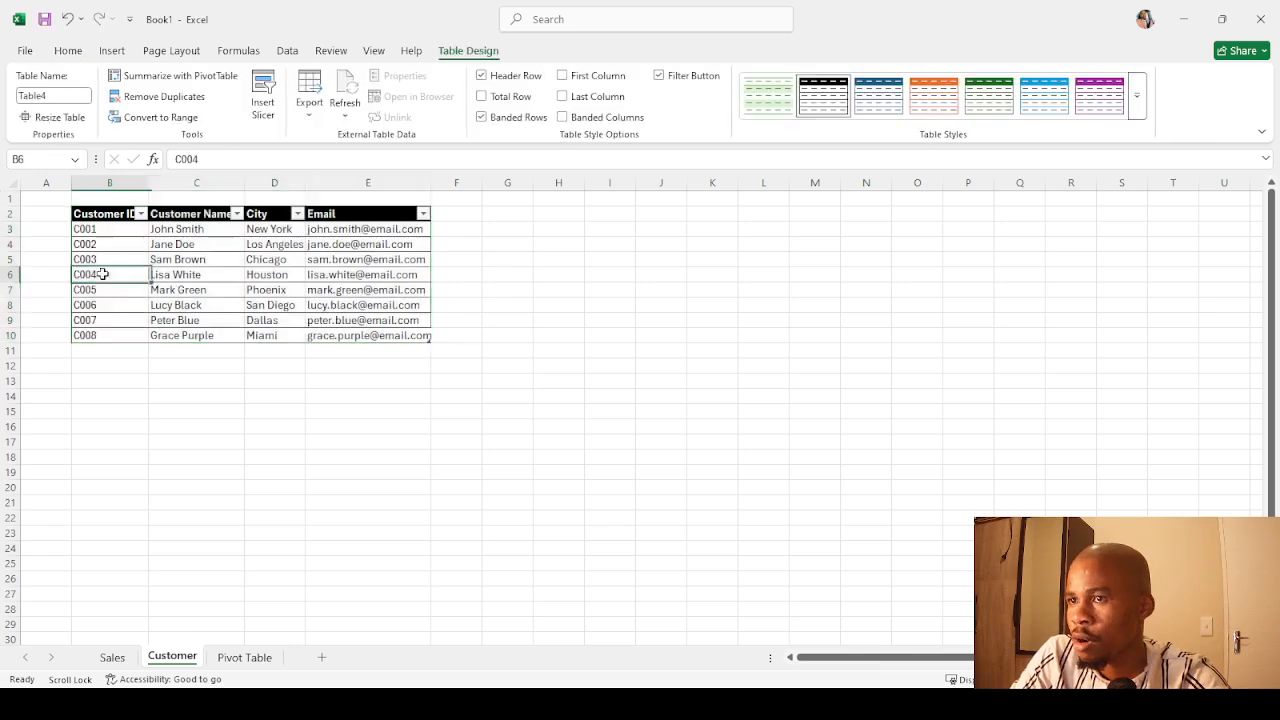
Widen the Customer ID, Customer Name and City columns of the customer table to fit their headers.
left_click_drag(149, 183, 166, 183)
left_click_drag(262, 183, 351, 184)
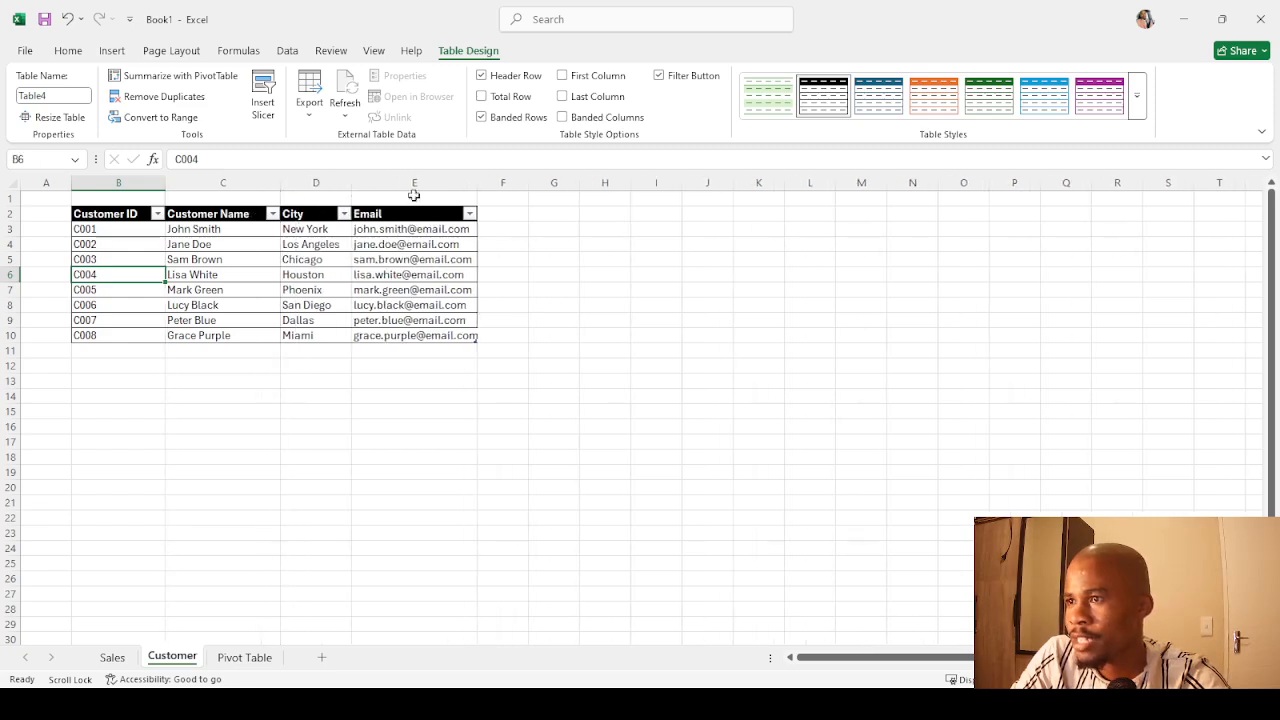
left_click(145, 289)
Compare the Customer ID column on the Sales sheet with the Customer ID column on the Customer sheet.
left_click(112, 657)
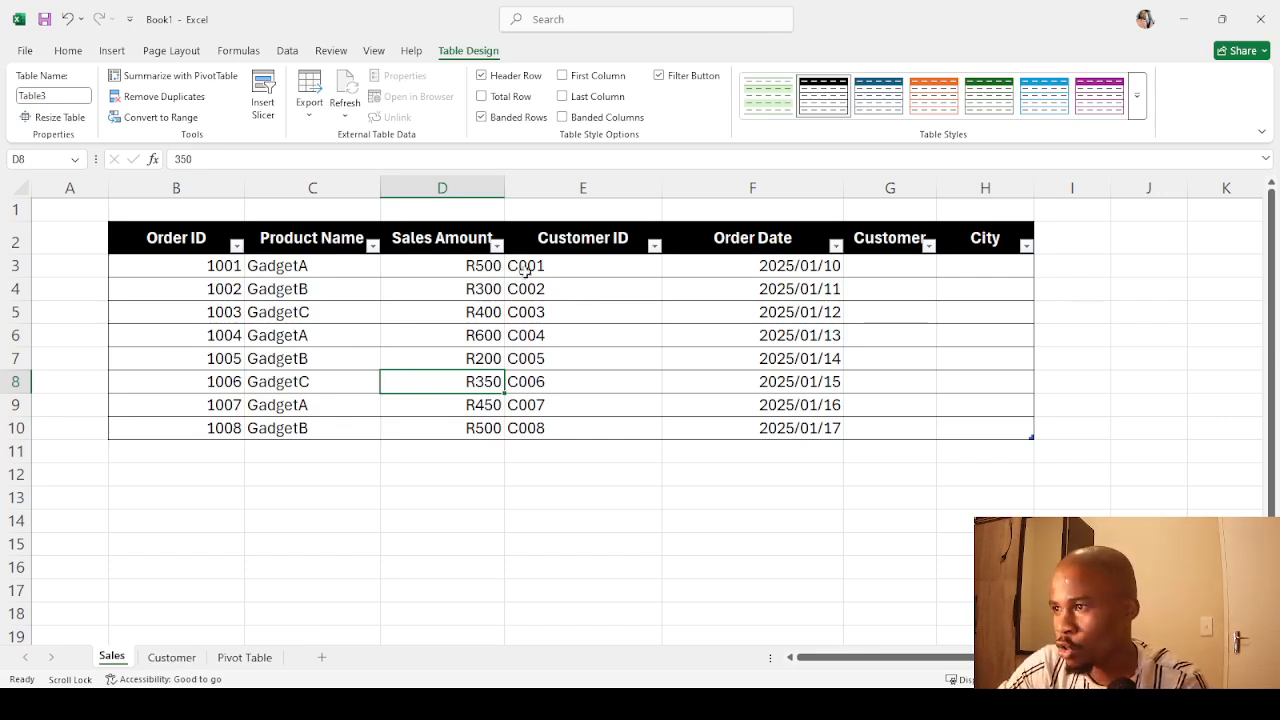
left_click(585, 198)
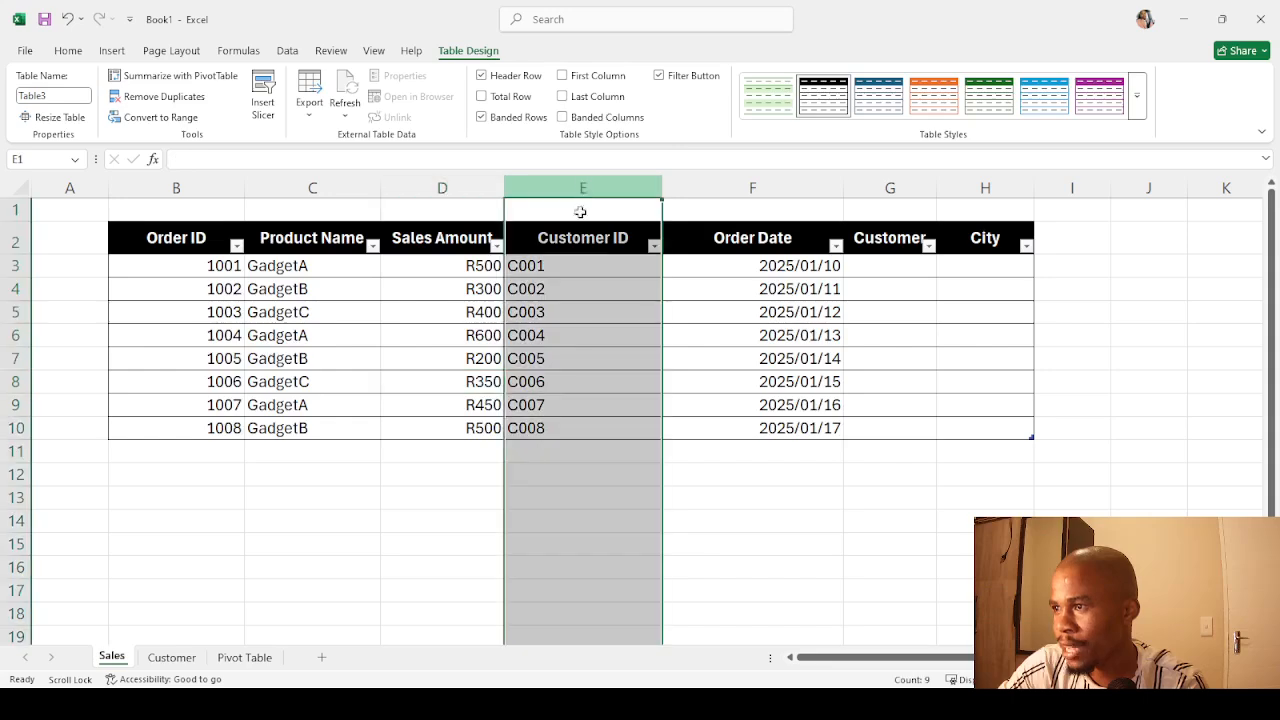
left_click(176, 657)
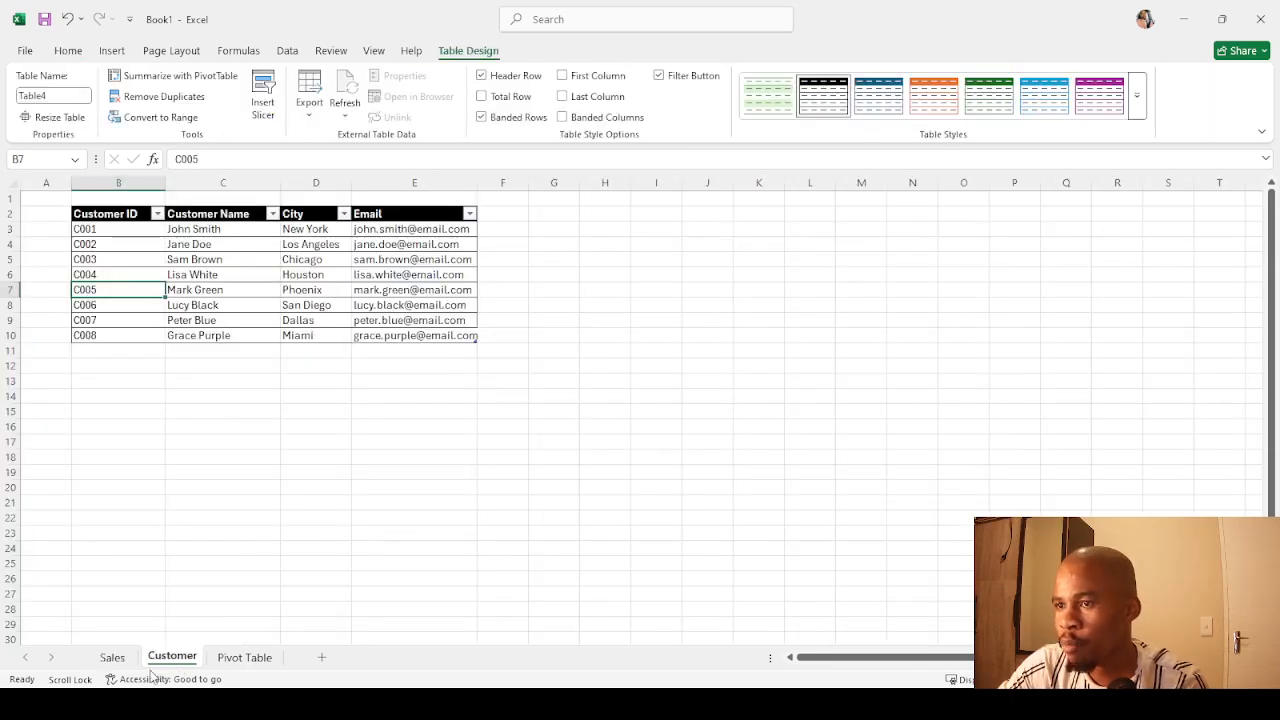
left_click(114, 664)
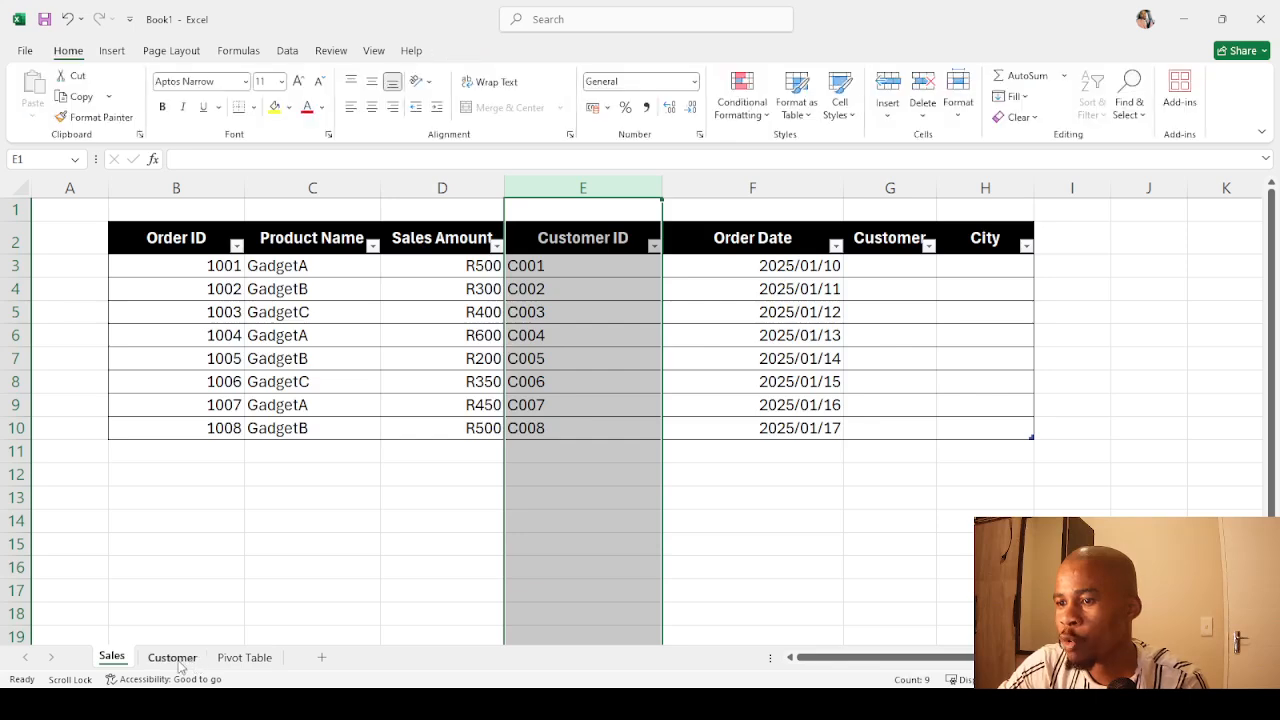
left_click(158, 660)
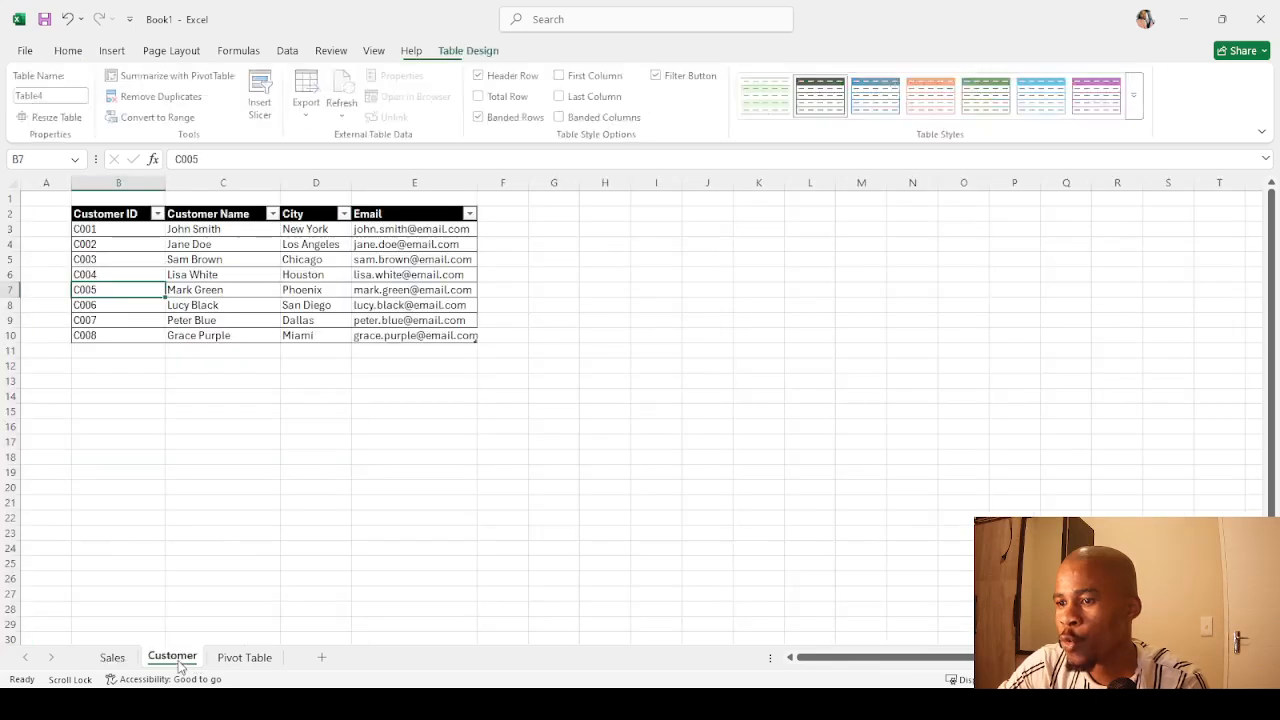
left_click(114, 657)
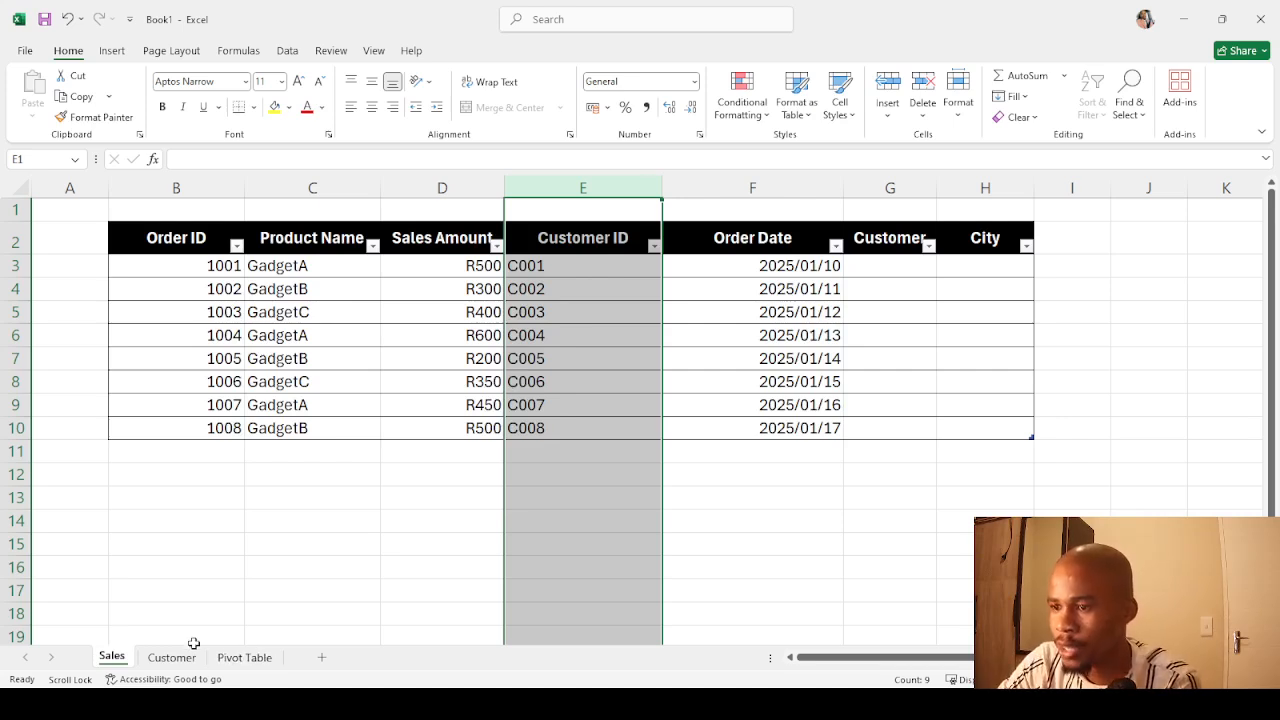
left_click(172, 657)
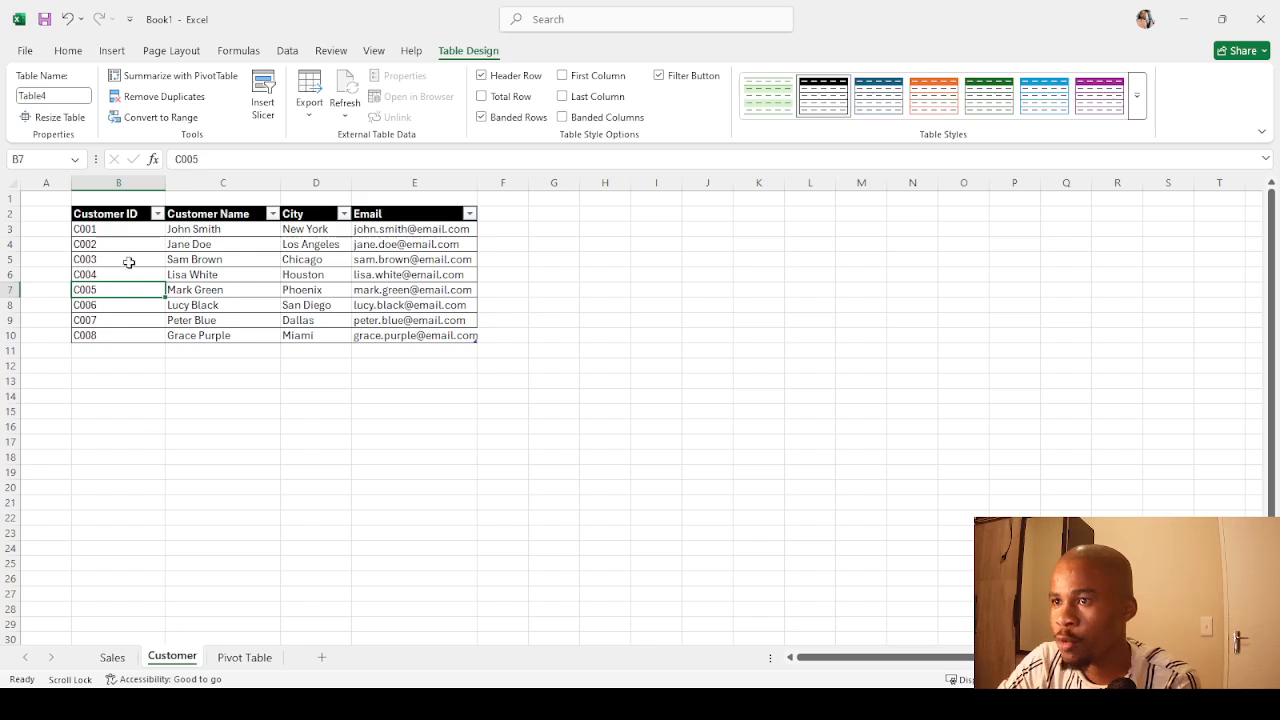
left_click(132, 177)
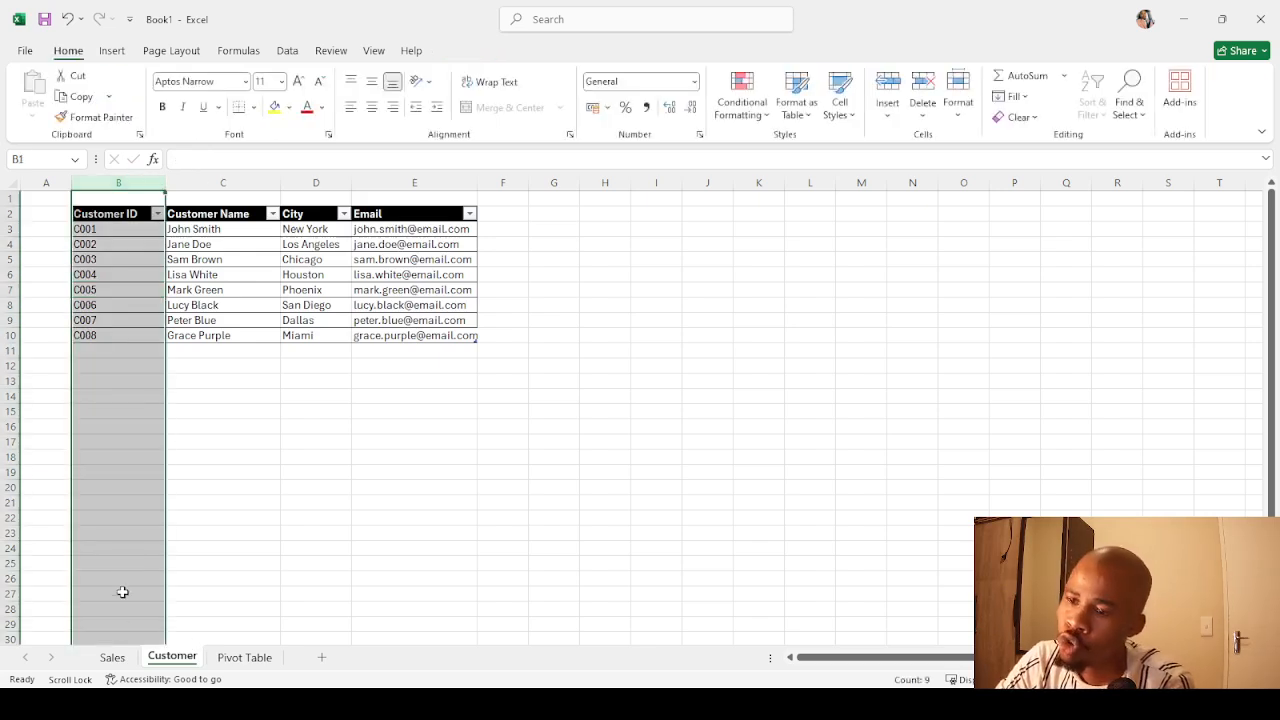
left_click(110, 657)
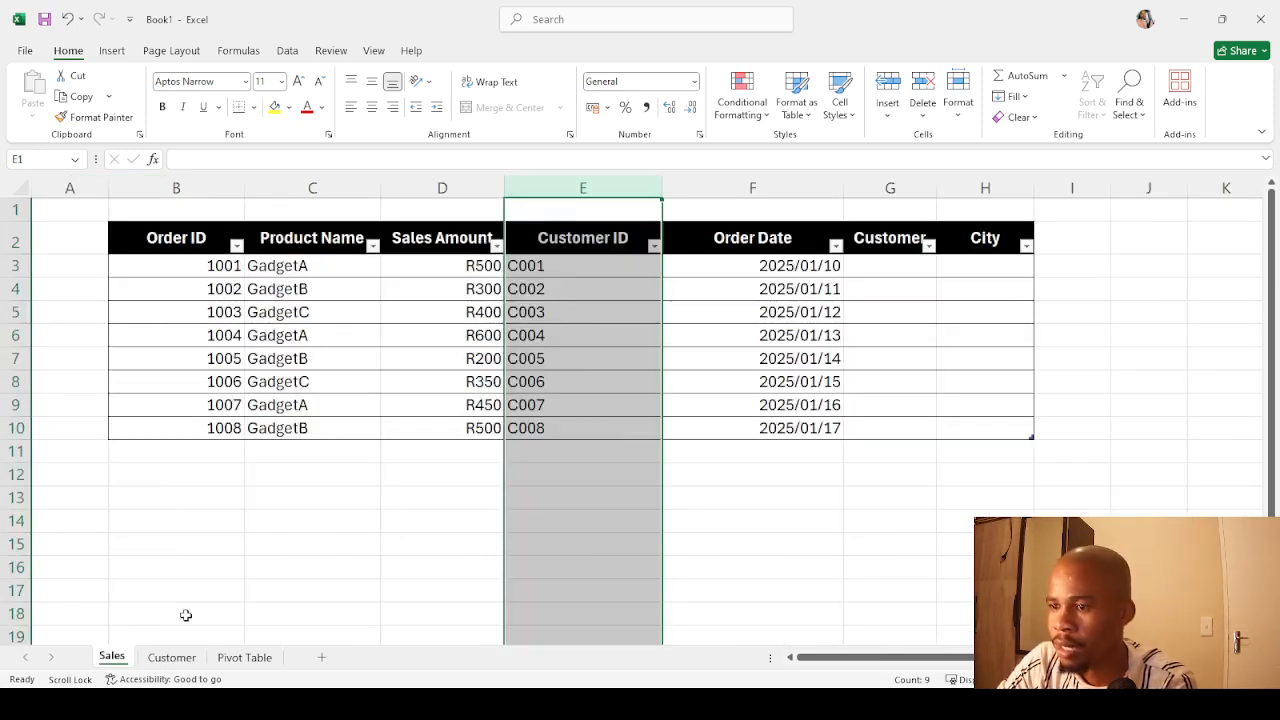
left_click(172, 660)
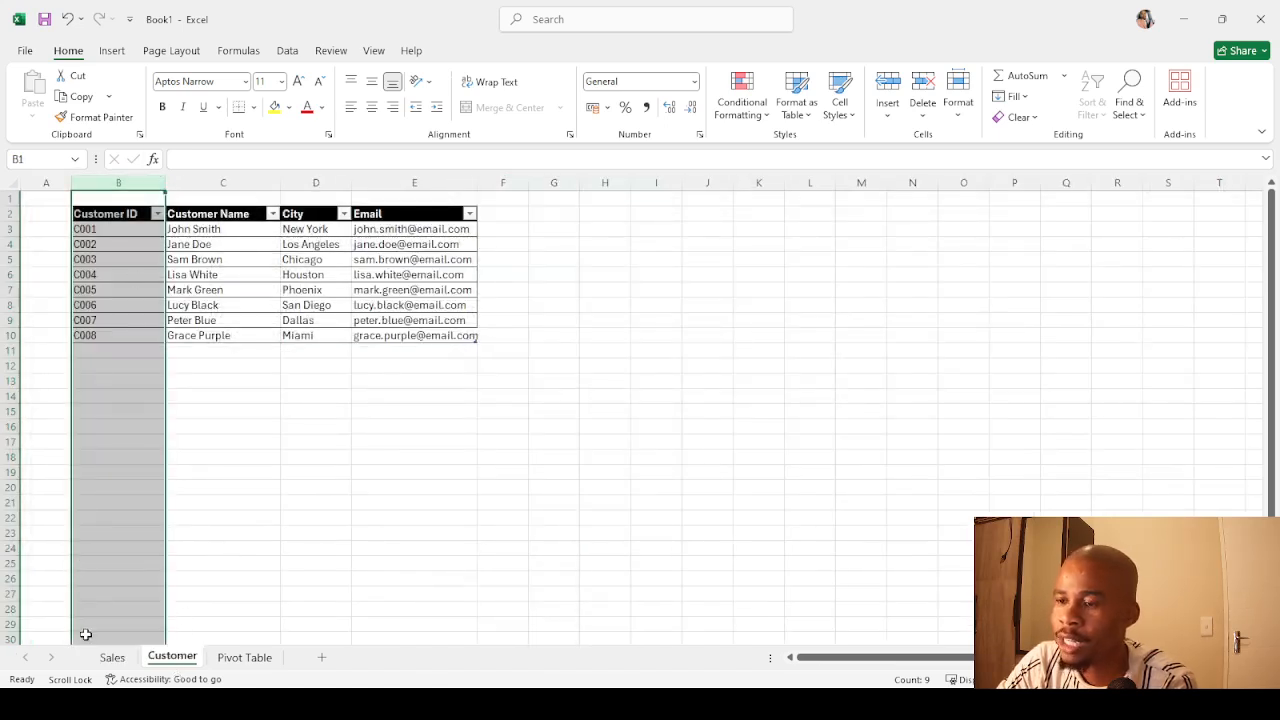
left_click(110, 658)
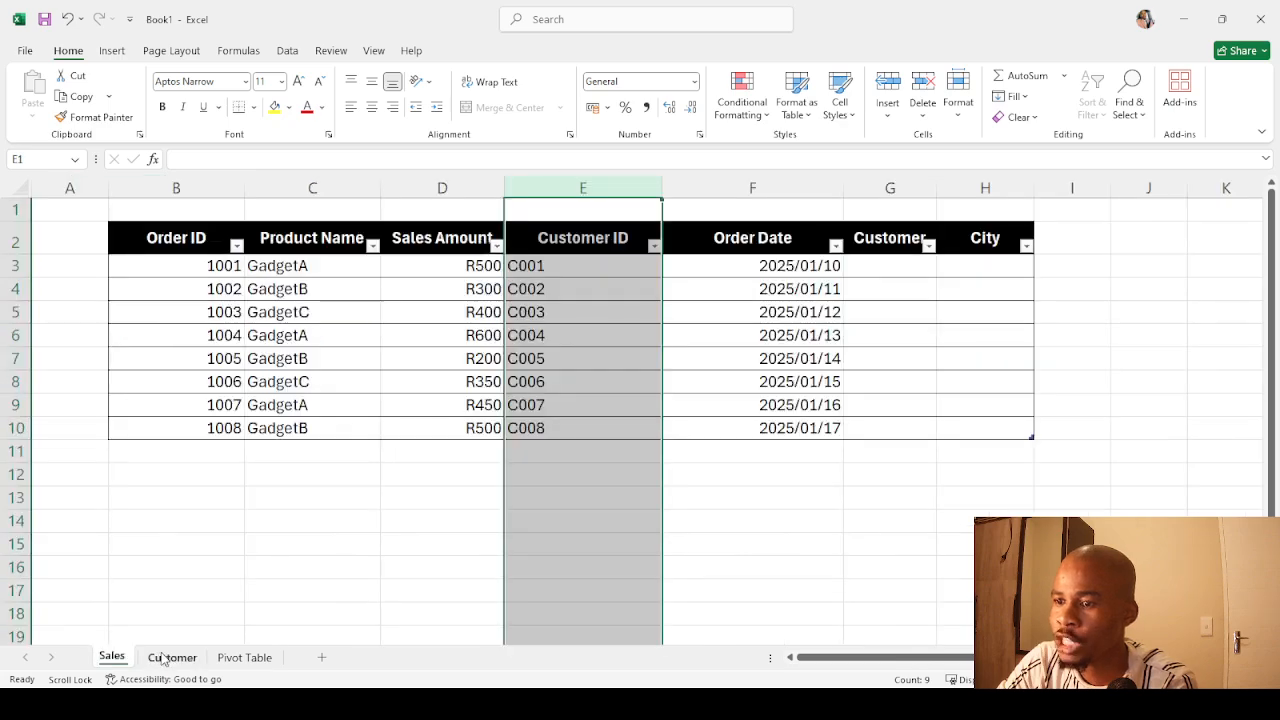
left_click(165, 658)
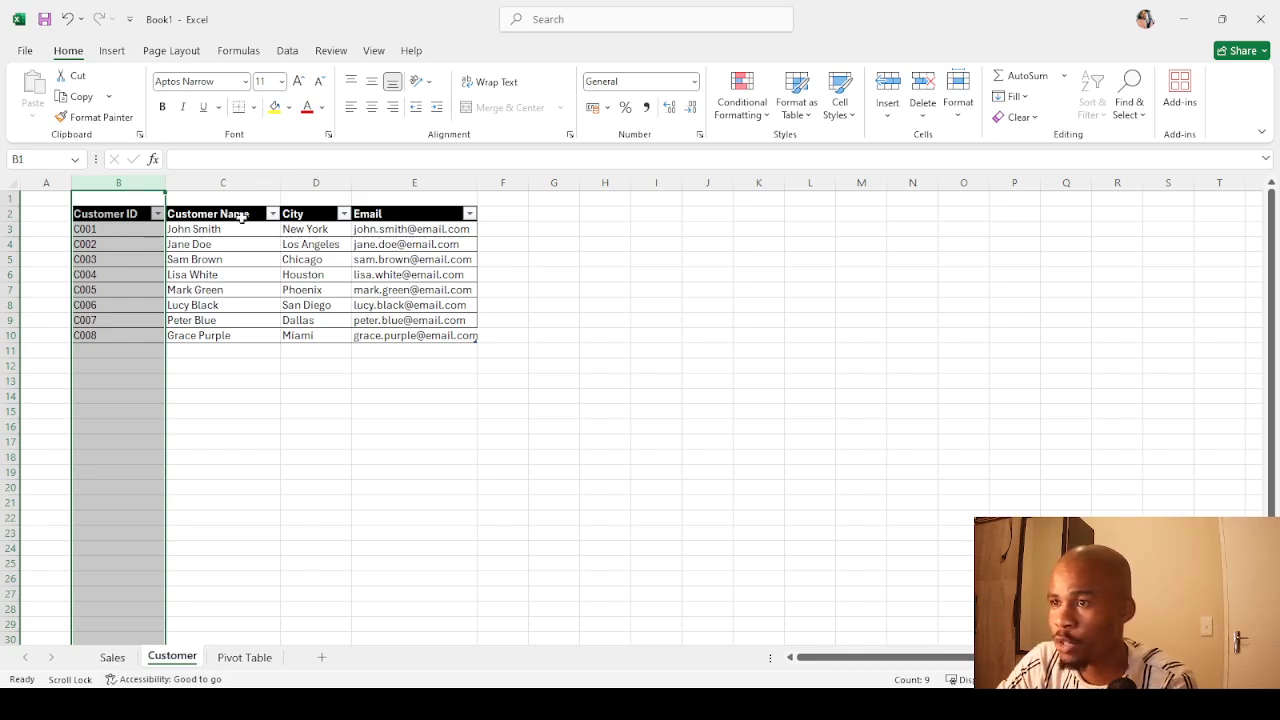
Start an XLOOKUP in G3 on the Sales sheet, looking up the row's Customer ID in Customer!B:B and returning Customer!C:C.
left_click(112, 657)
left_click(917, 266)
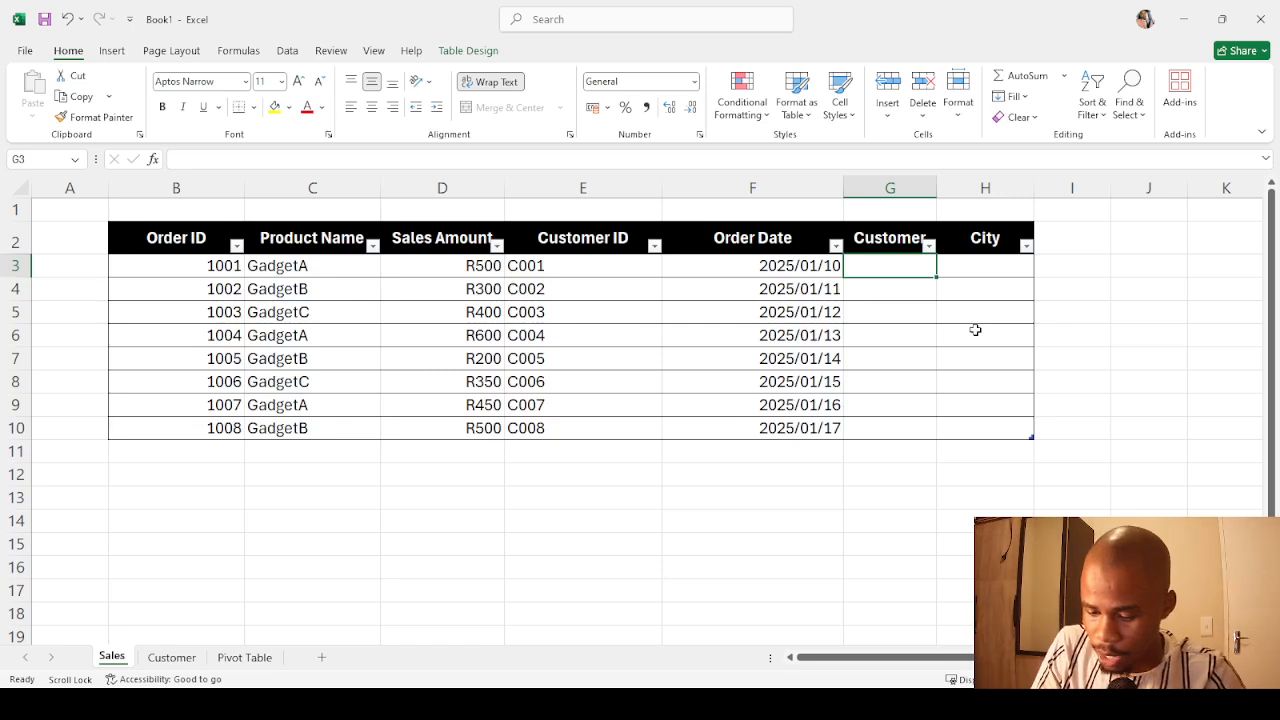
type("=")
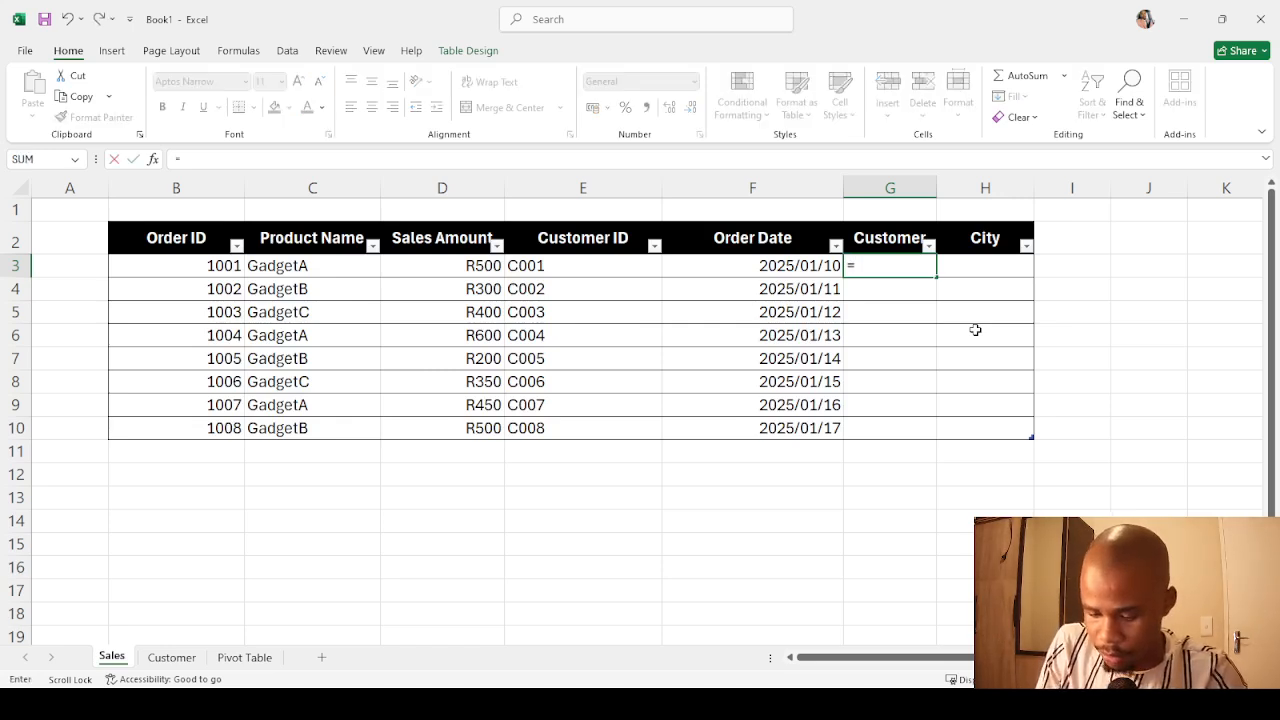
type("xl")
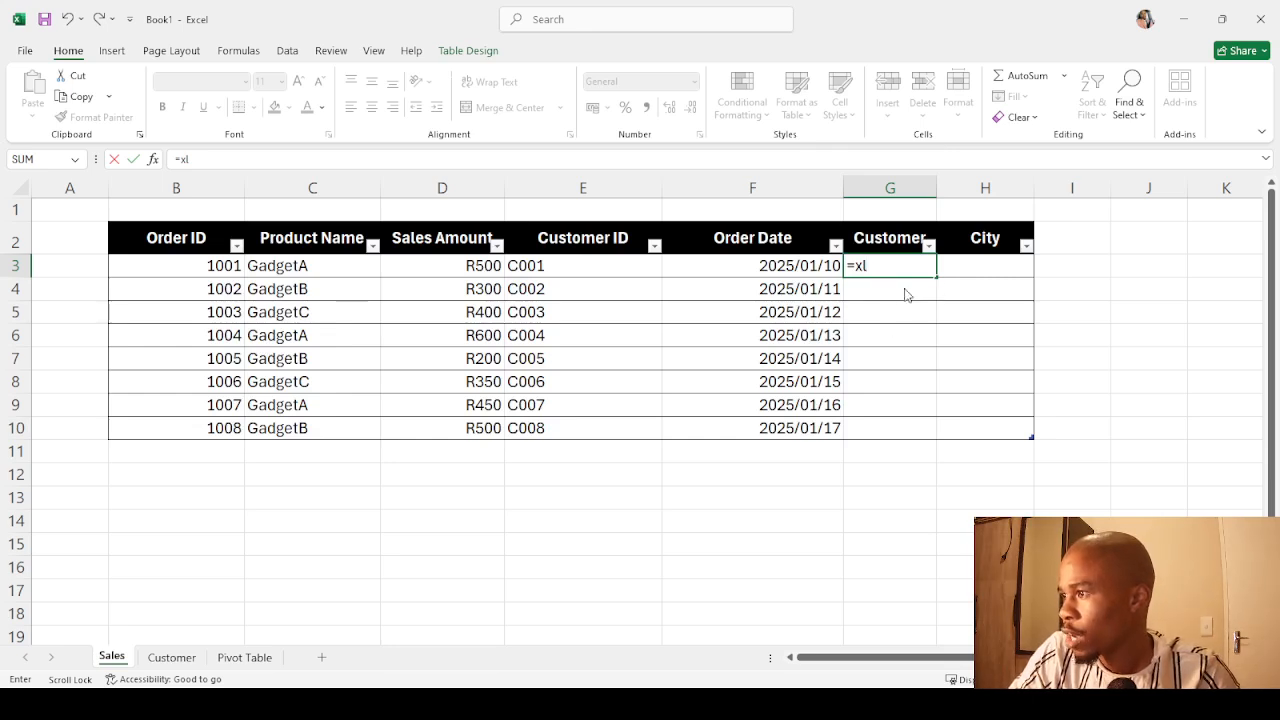
key("Tab")
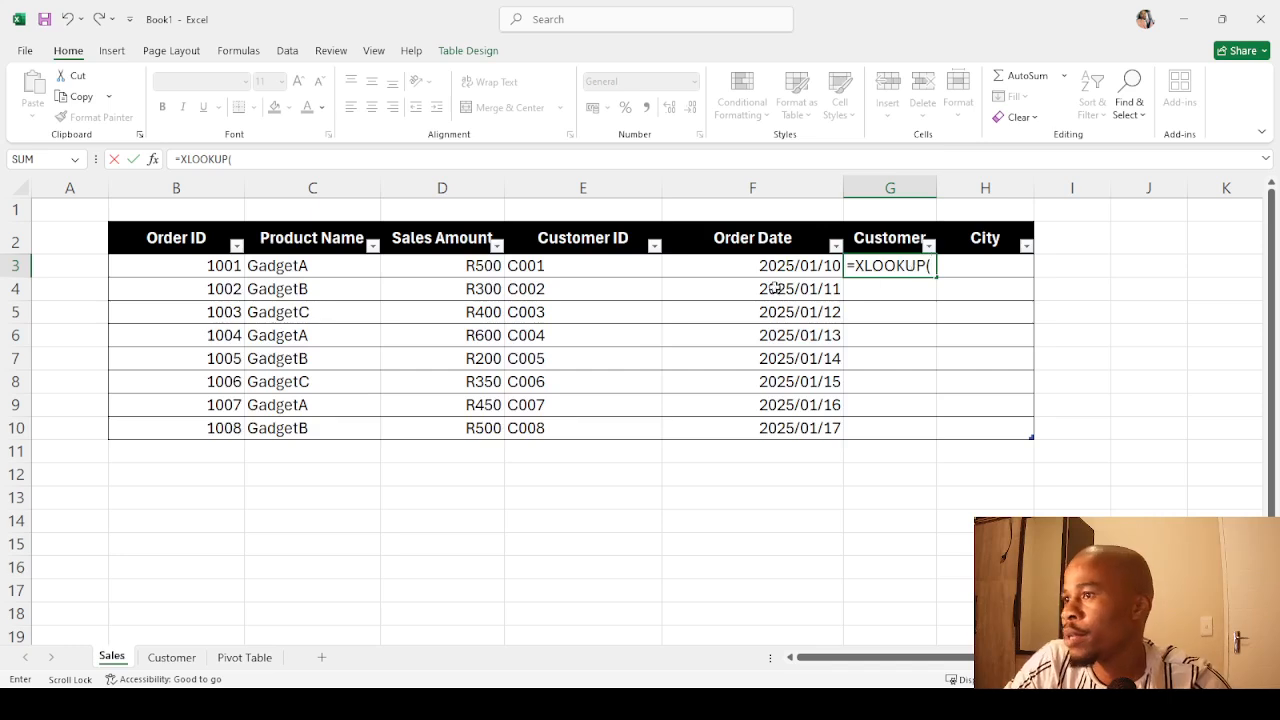
left_click(563, 265)
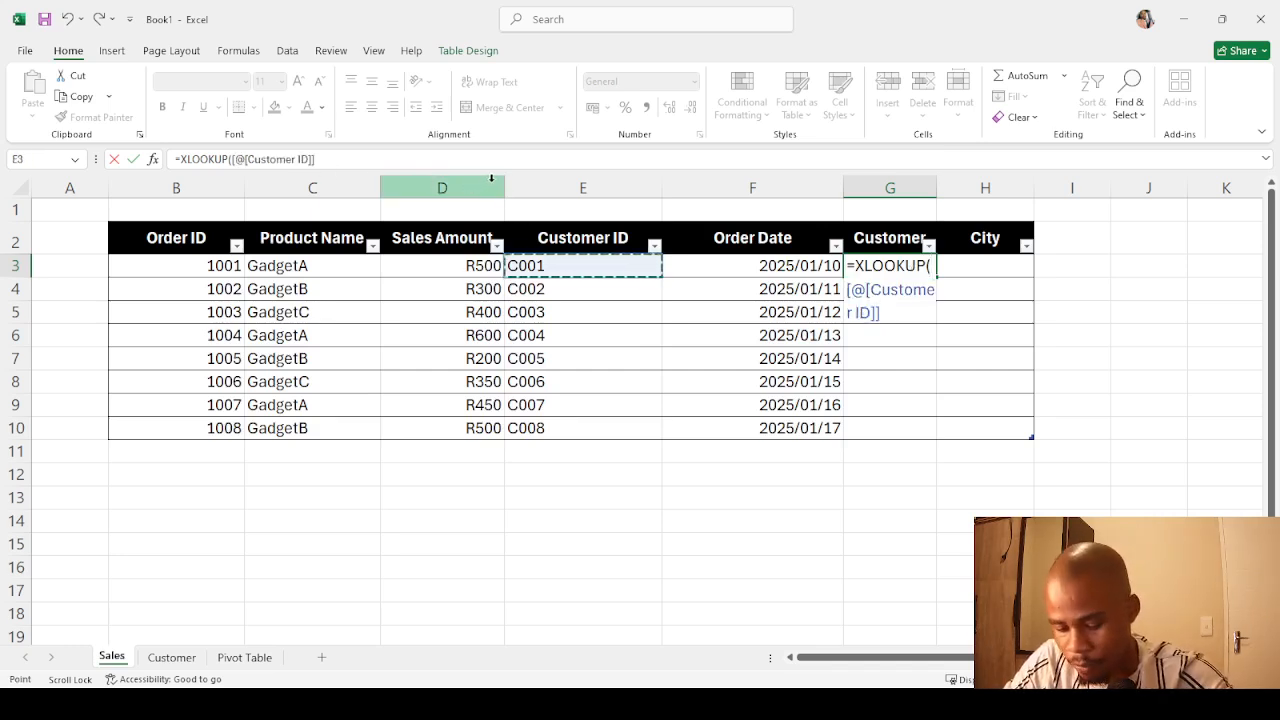
type(";")
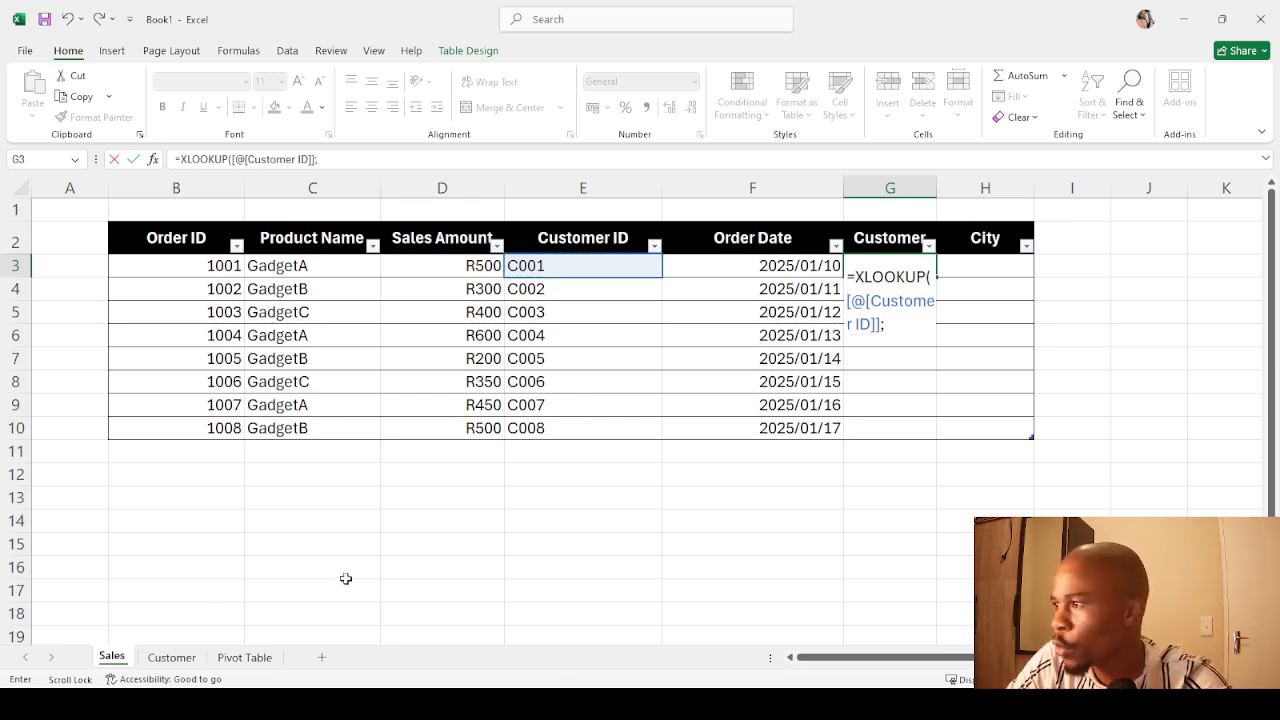
left_click(197, 657)
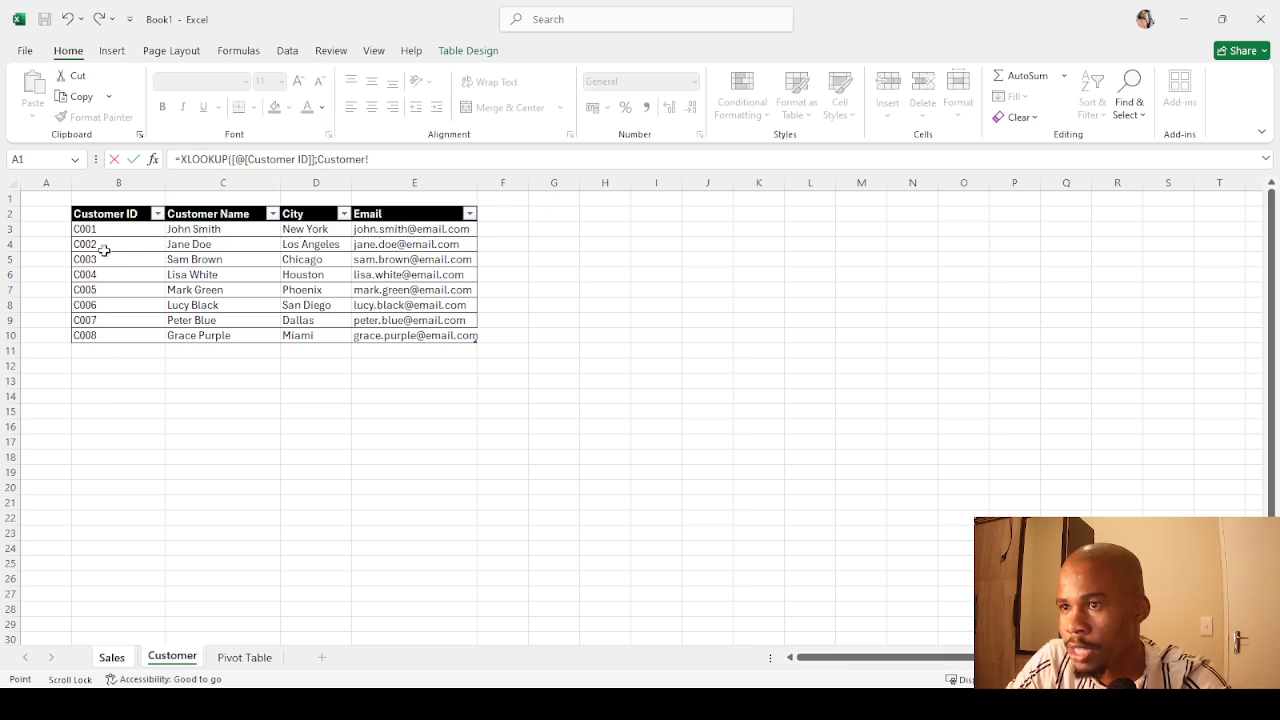
left_click(120, 181)
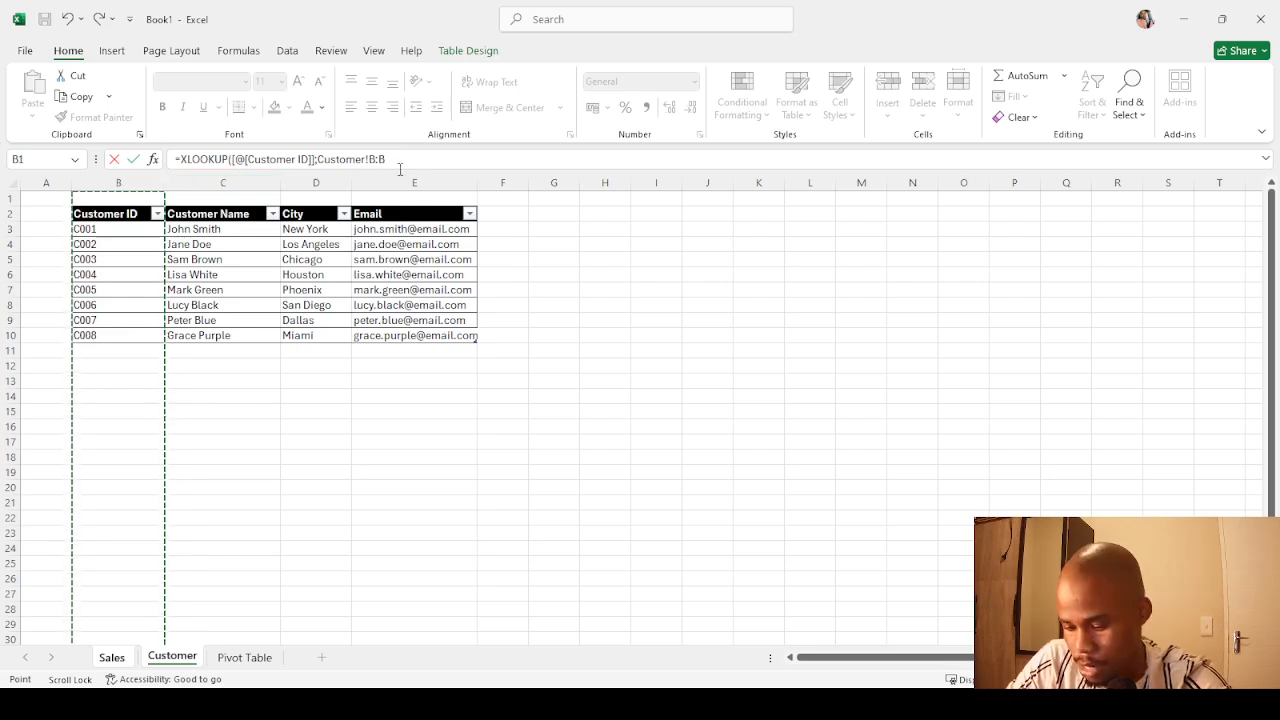
type(";")
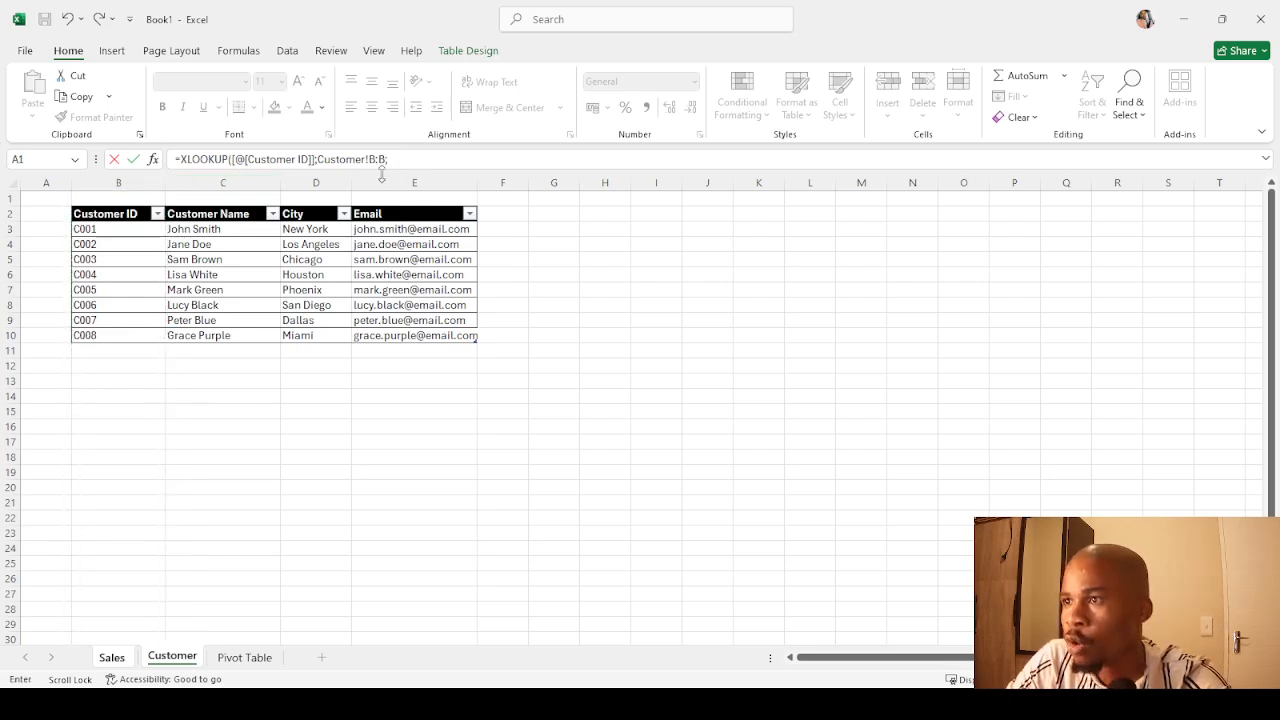
left_click(219, 181)
Complete the G3 XLOOKUP with "Not found" as the missing-value text and match mode 0, and review the formula.
type(";")
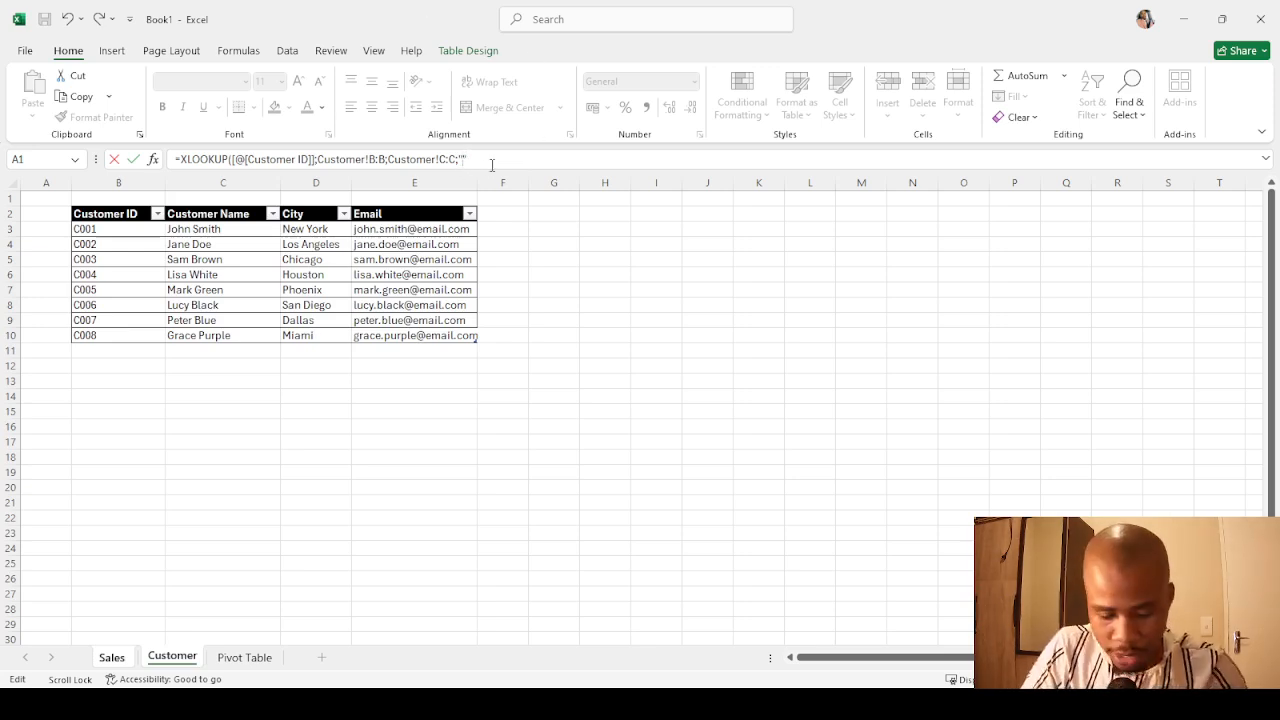
type("t found")
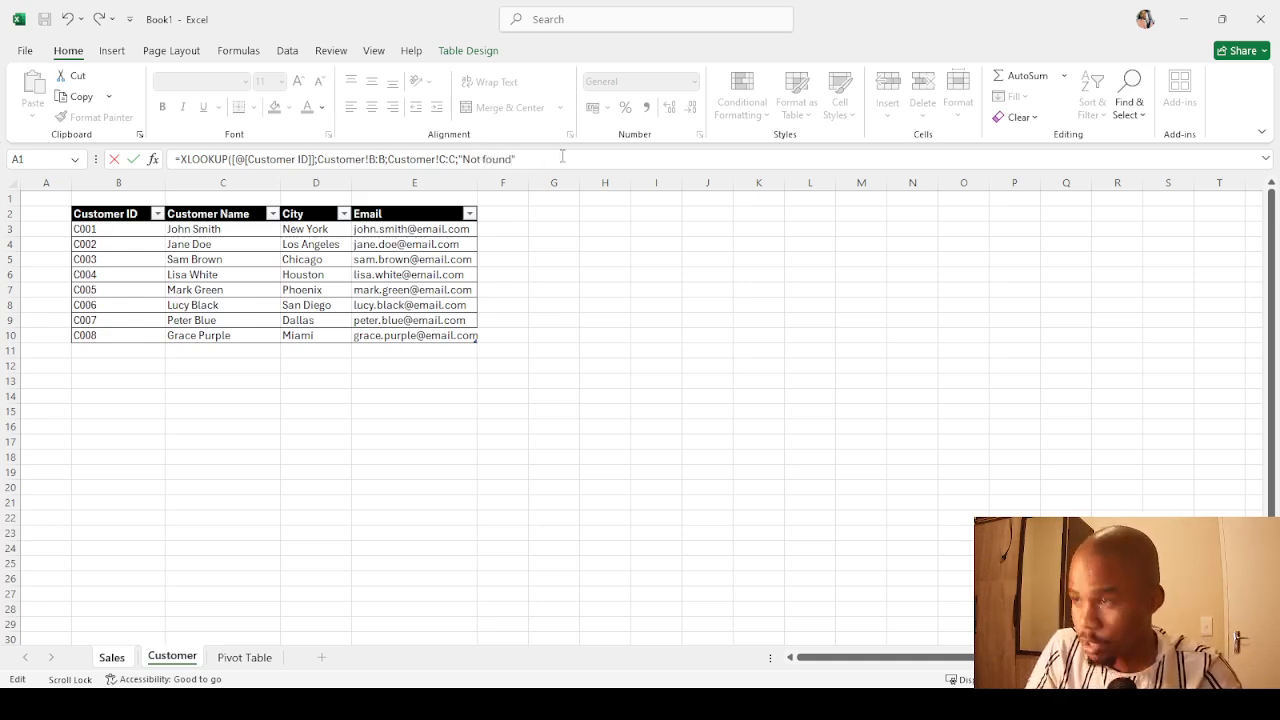
type(",")
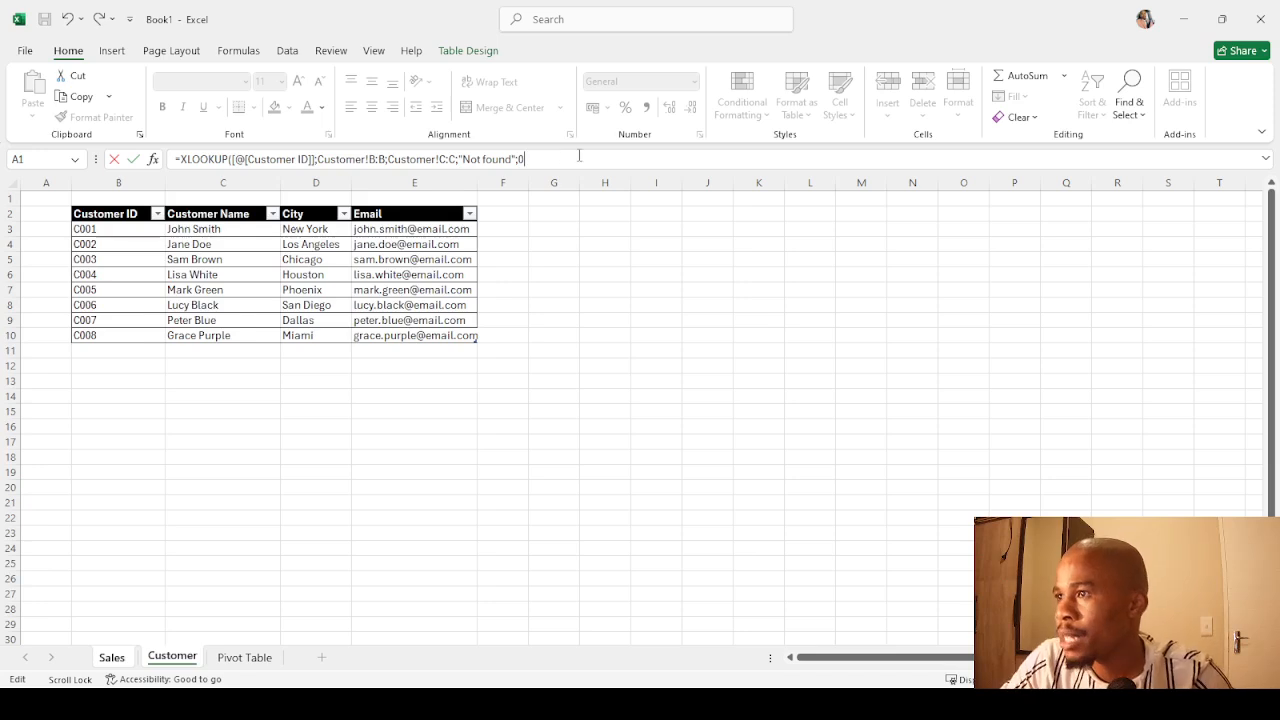
type("0")
key("Return")
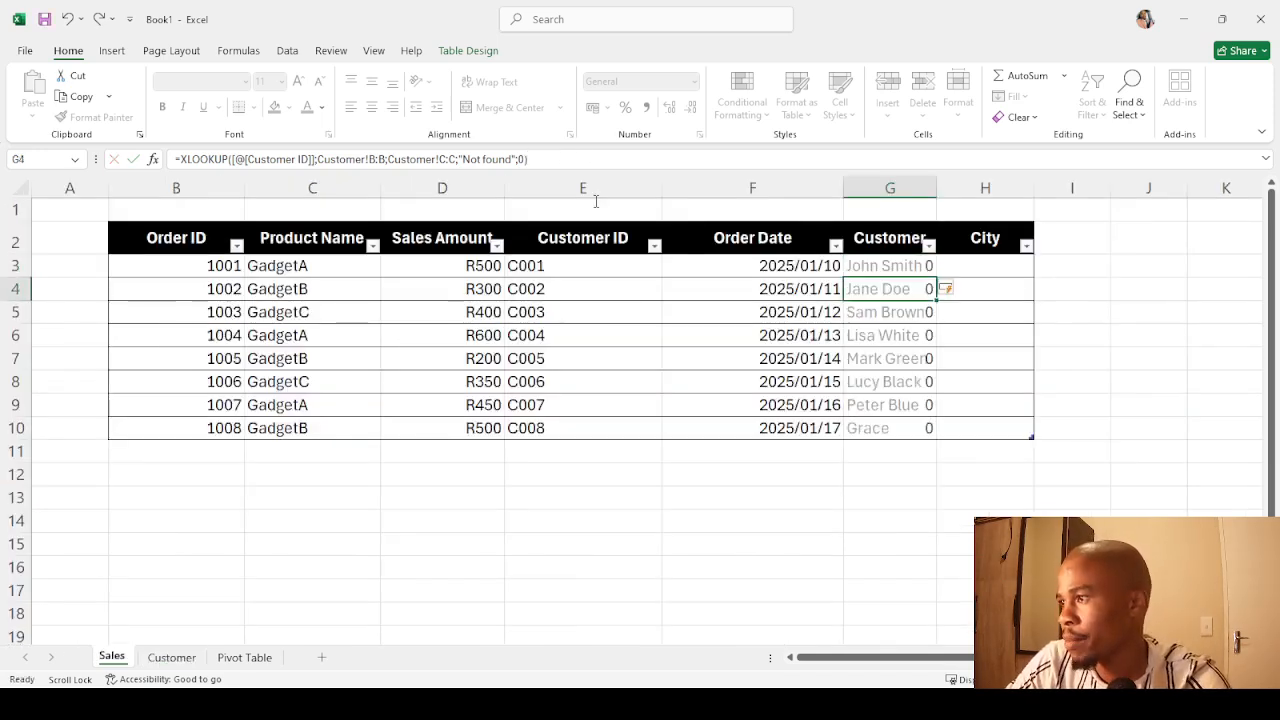
left_click(895, 268)
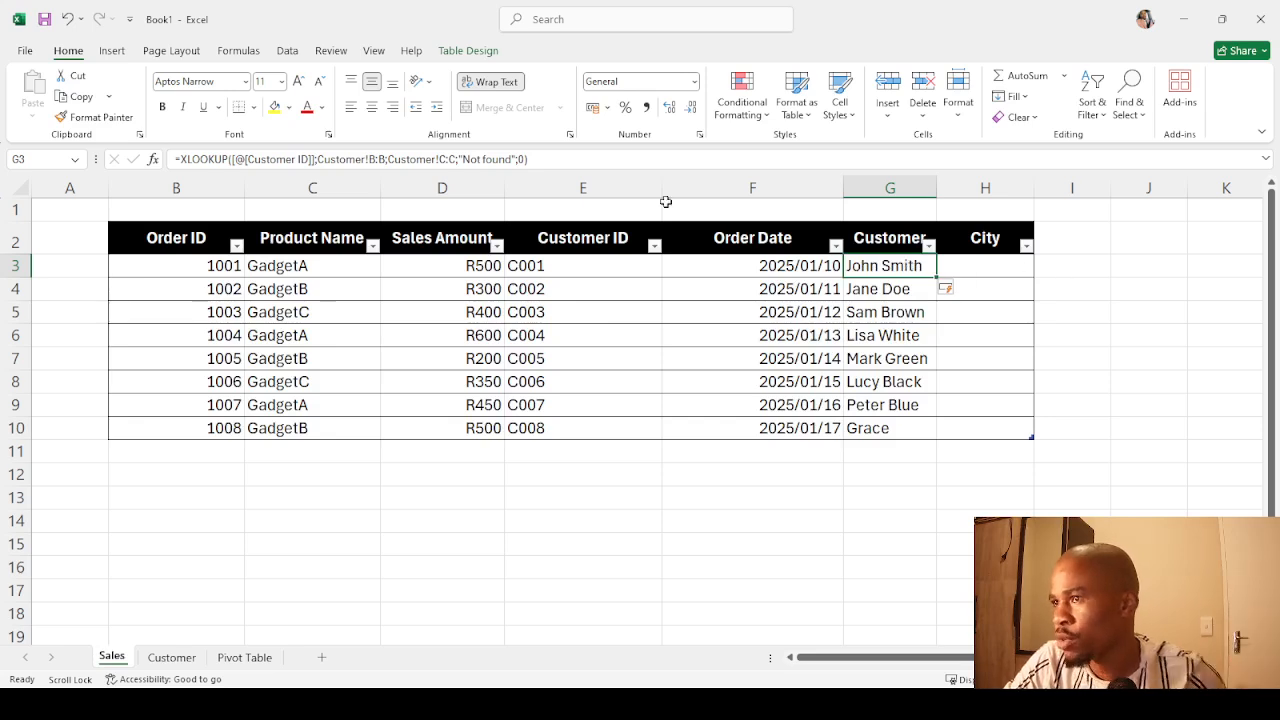
left_click_drag(497, 159, 748, 192)
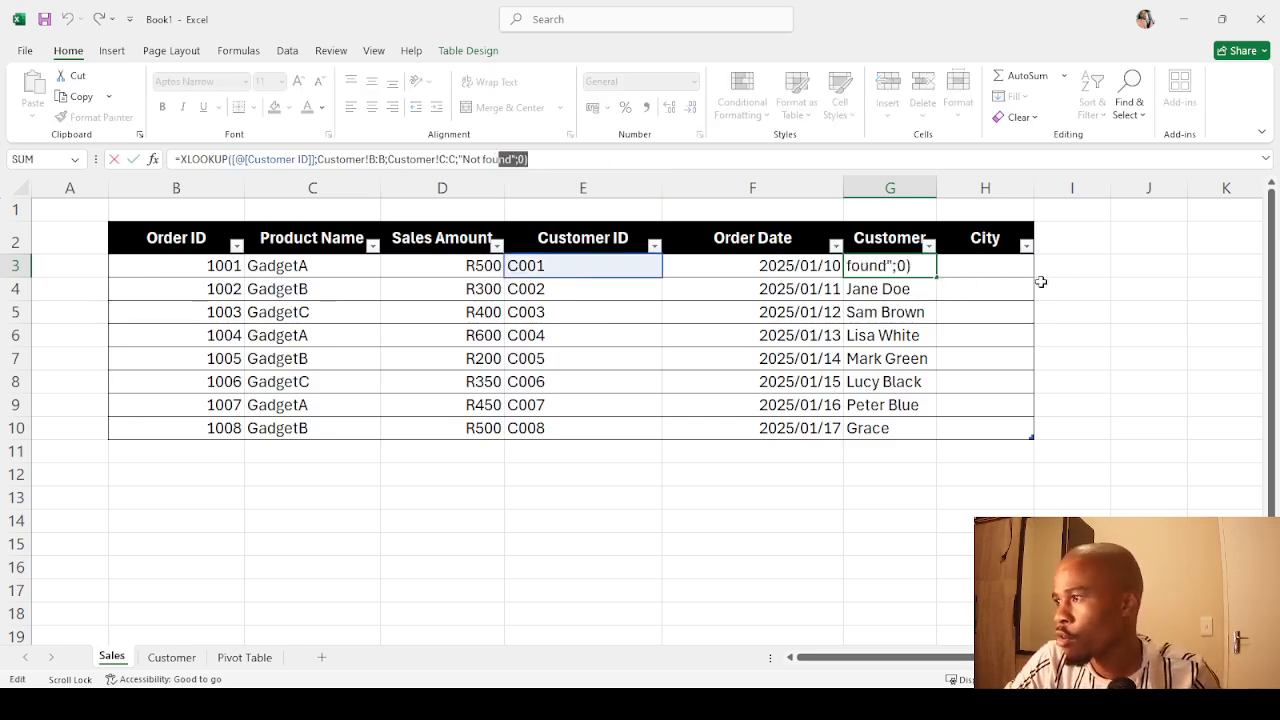
Start an XLOOKUP in H3 on the Sales sheet, looking up the row's Customer ID in Customer!B:B and returning Customer!D:D.
left_click(985, 265)
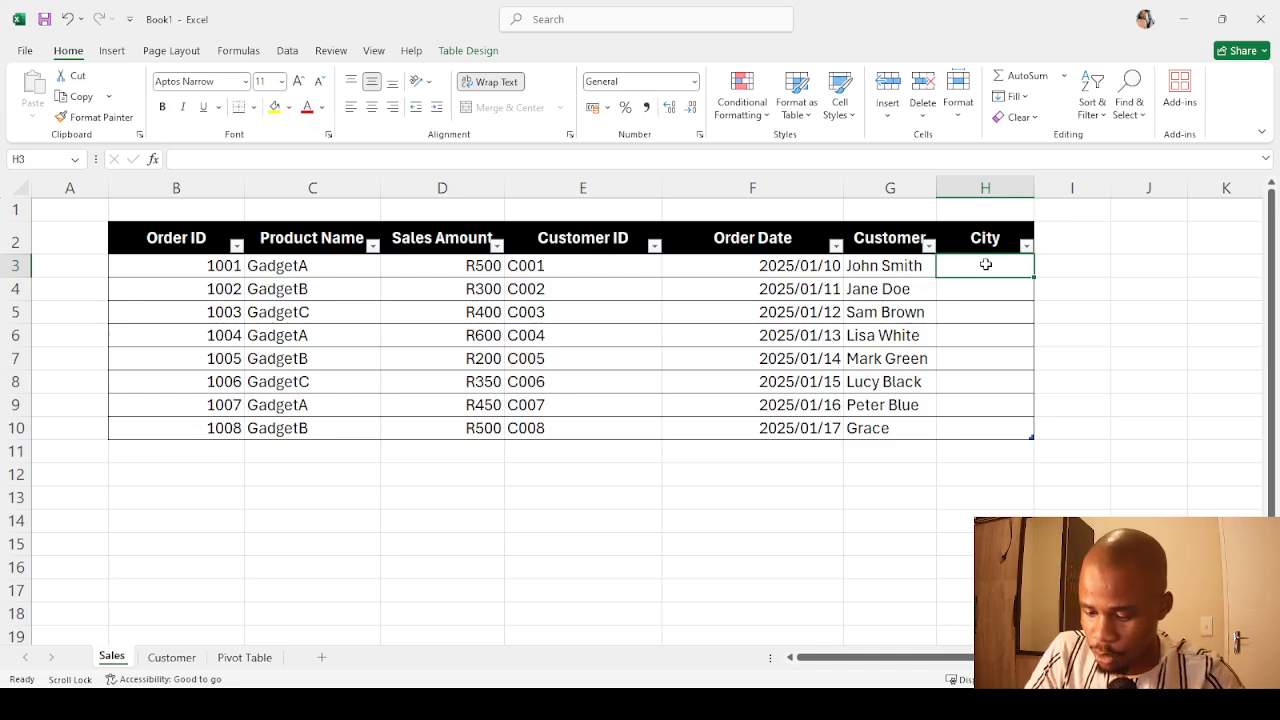
type("=")
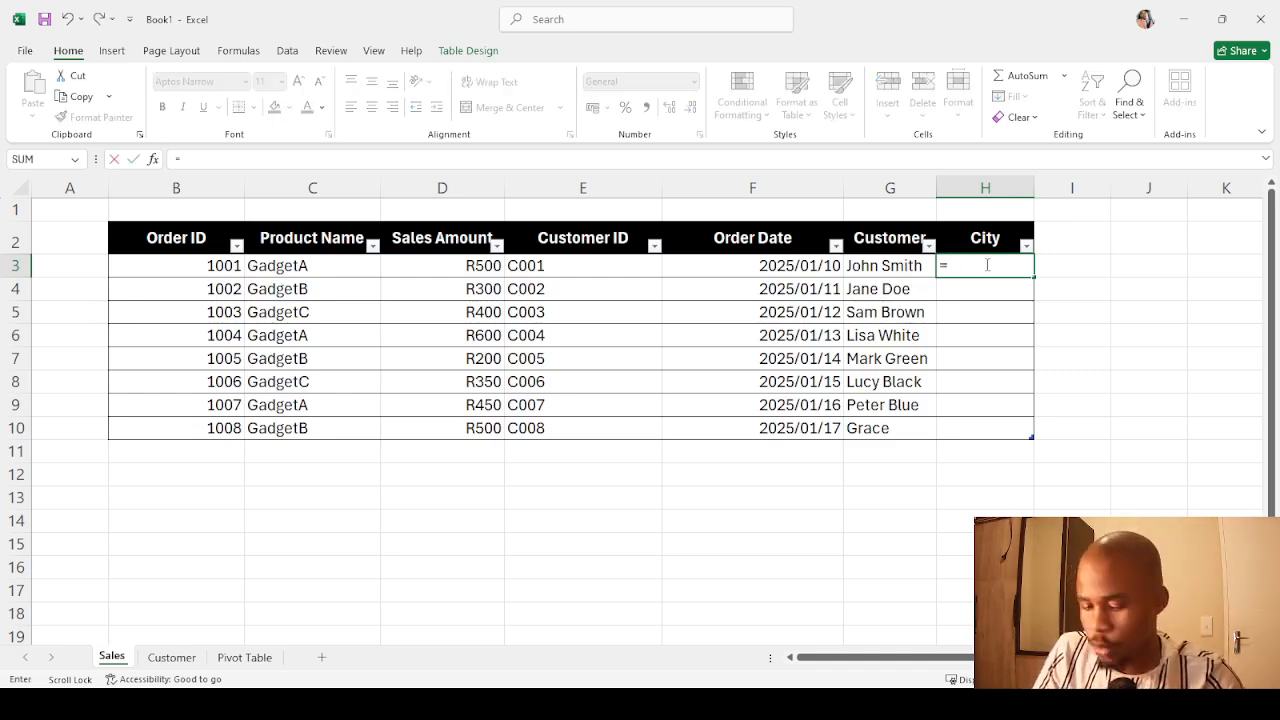
type("x")
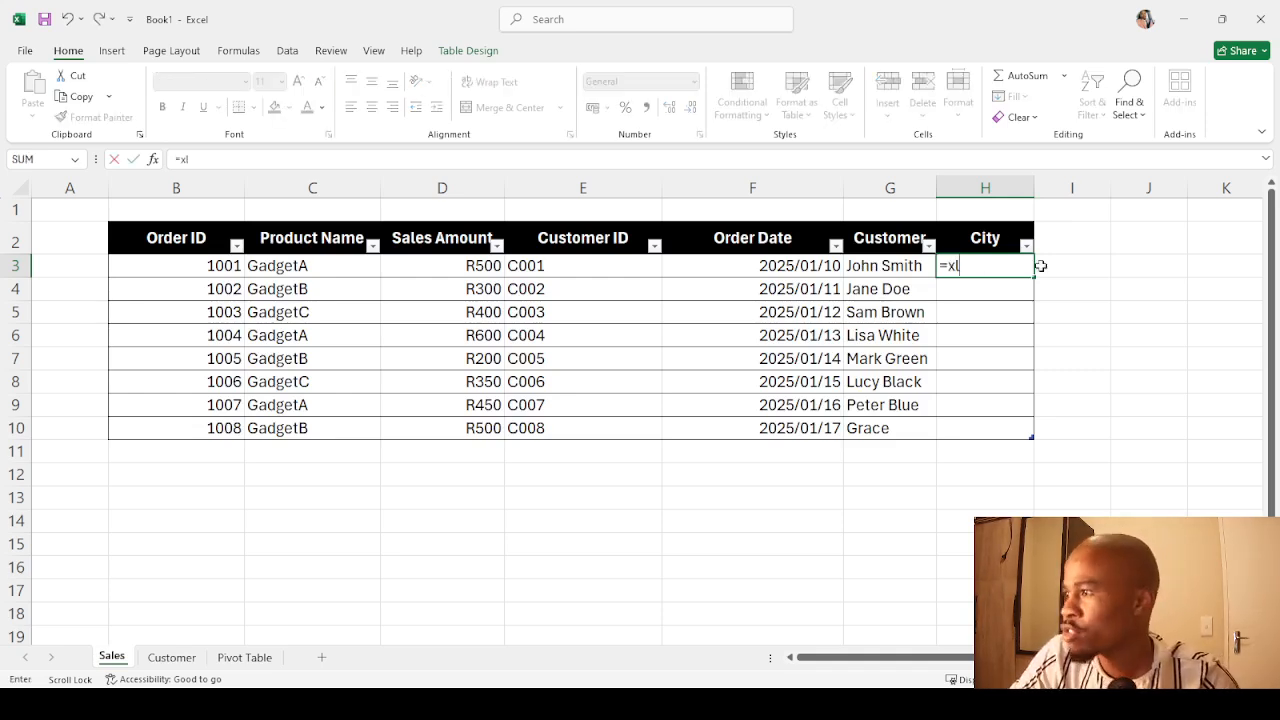
type("l")
key("Tab")
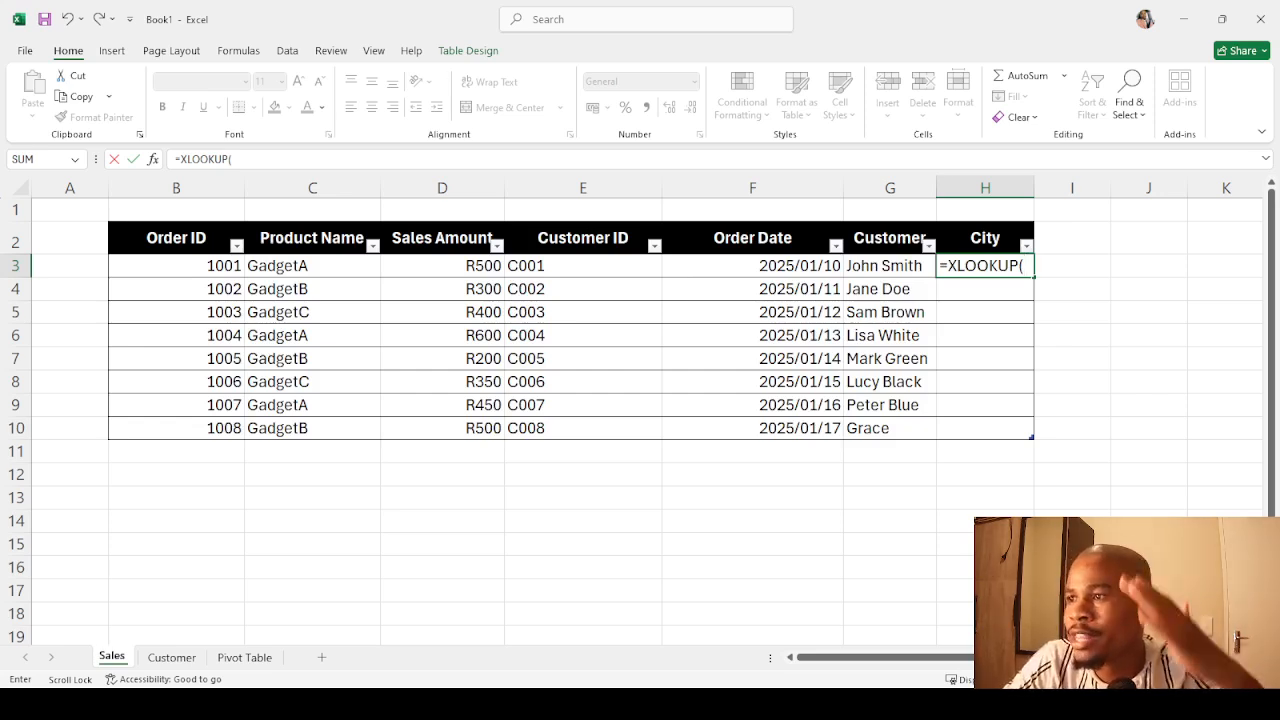
left_click(573, 270)
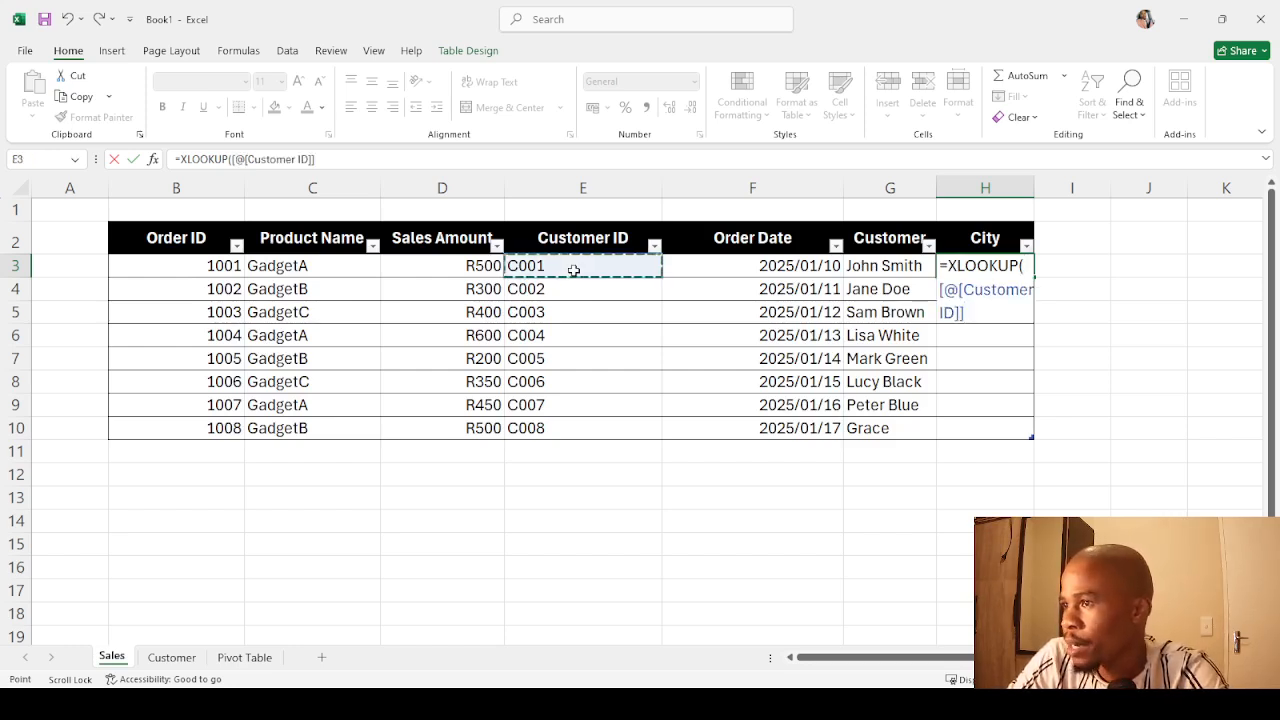
type(";")
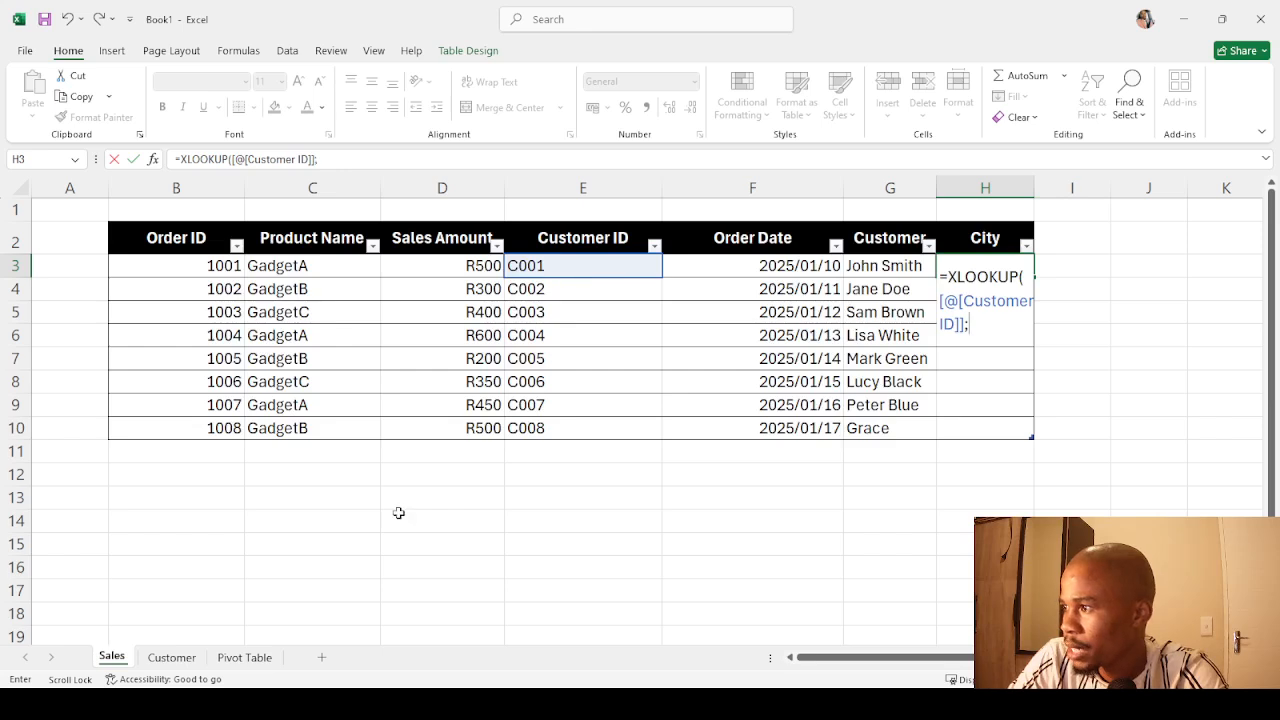
left_click(195, 658)
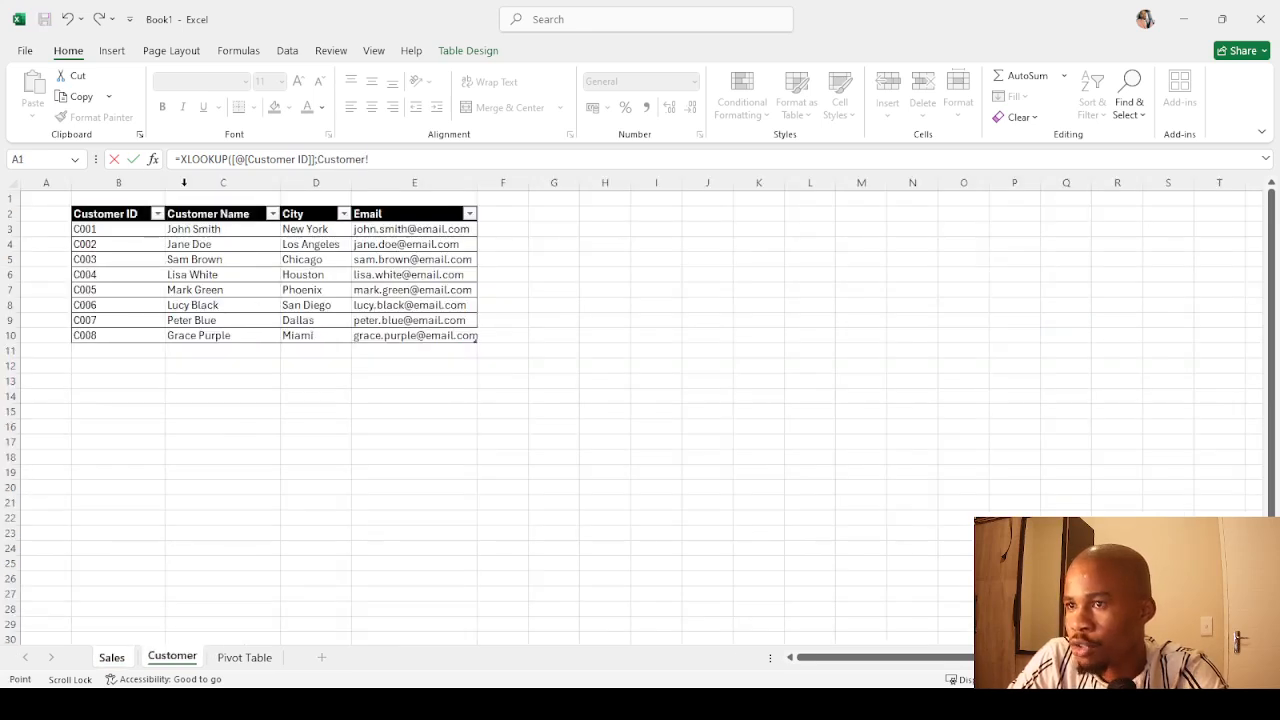
left_click(114, 182)
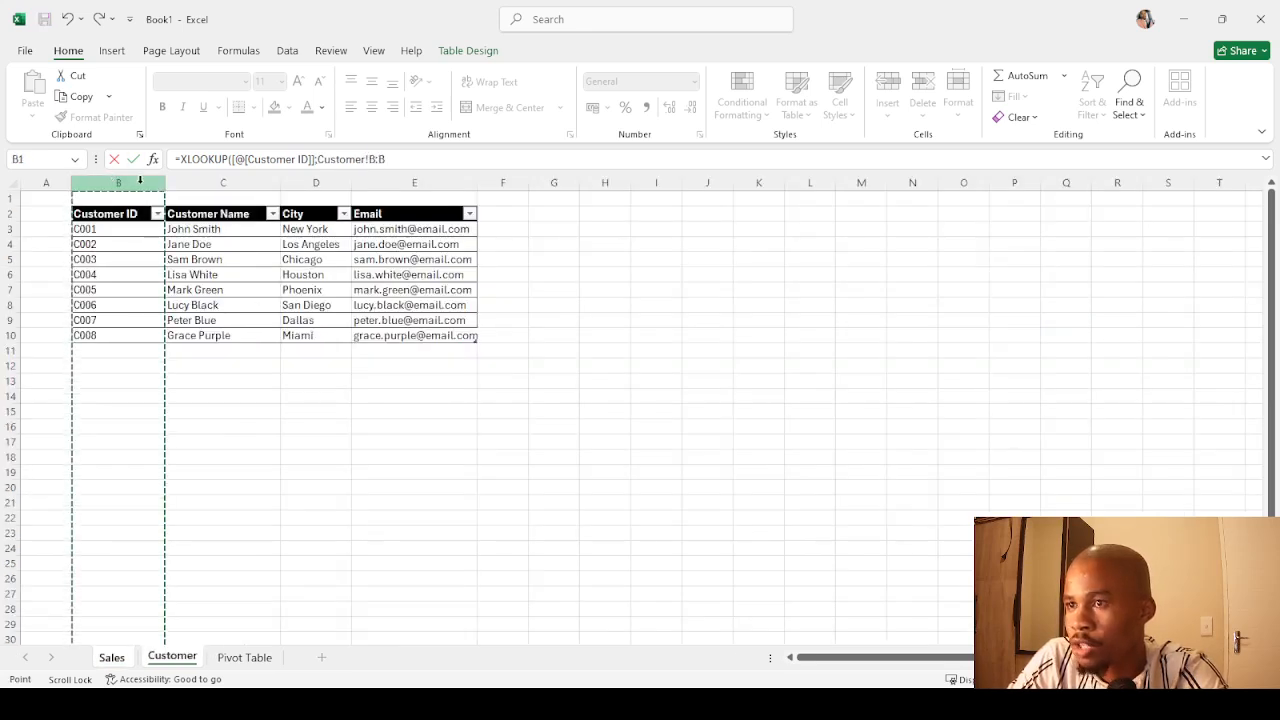
type(";")
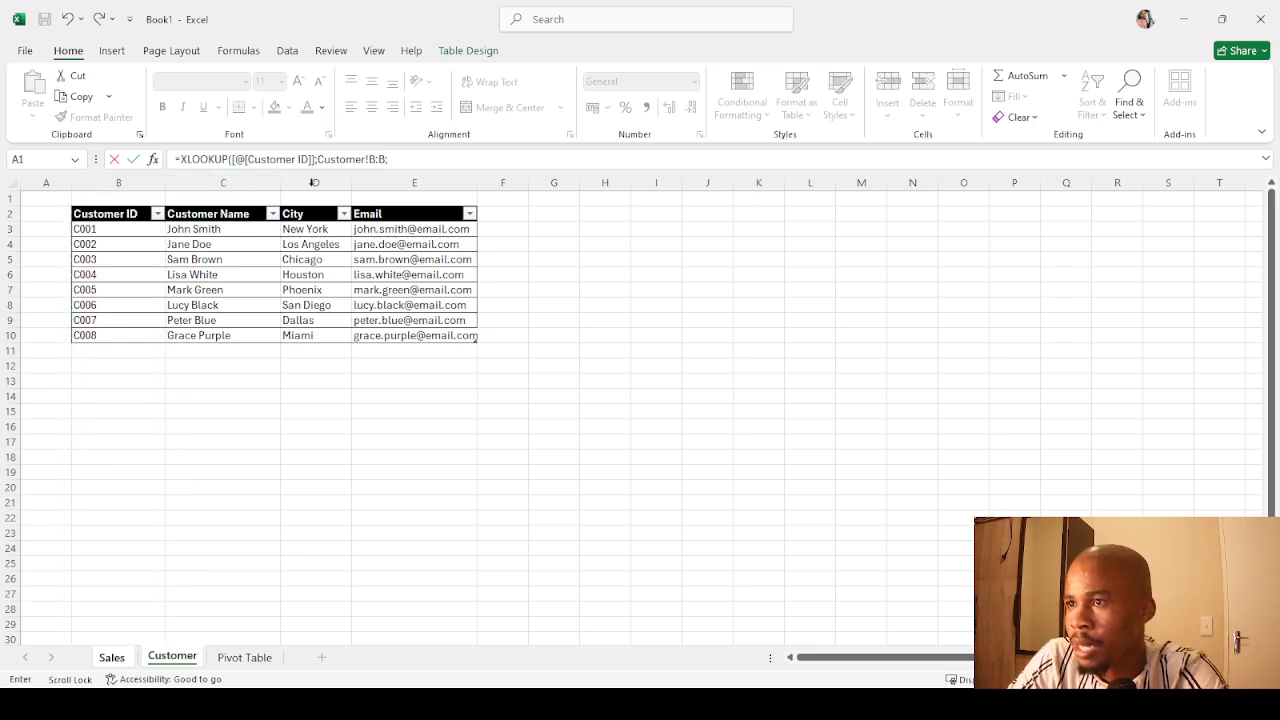
left_click(317, 182)
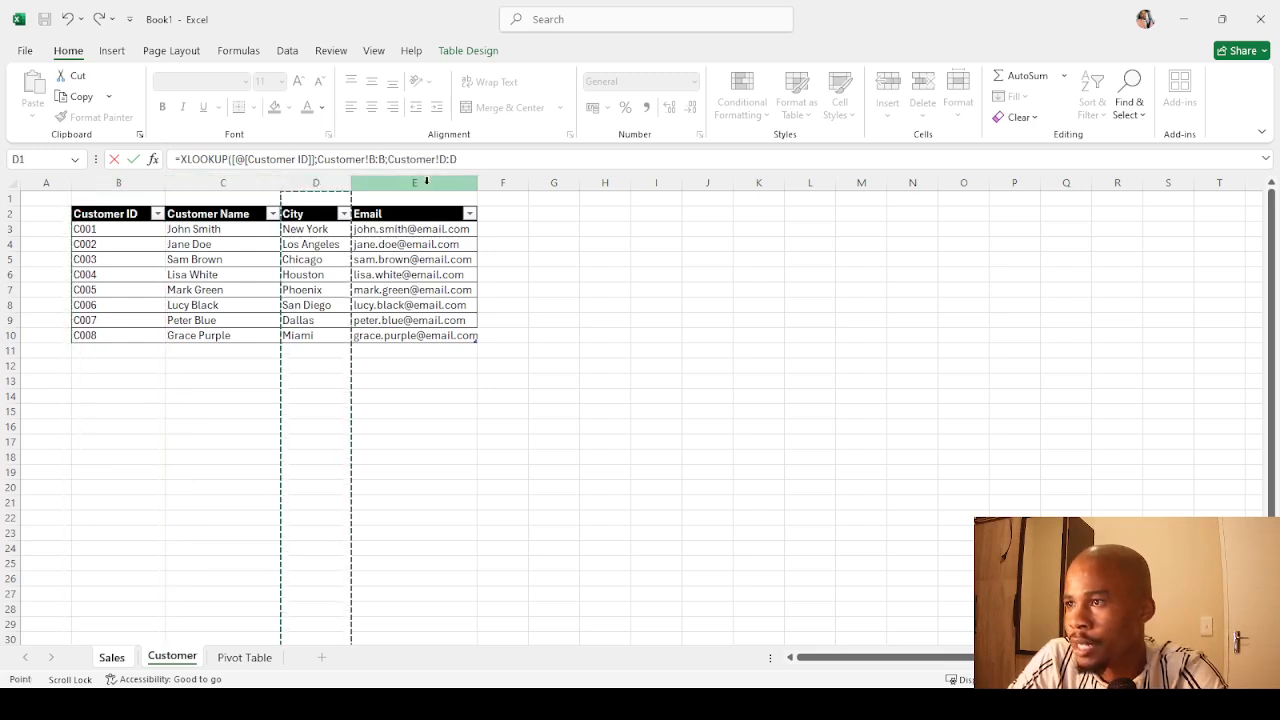
Complete the City XLOOKUP with "Not found" as the missing-value text and match mode 0, filling the City column.
type(";\"Not found")
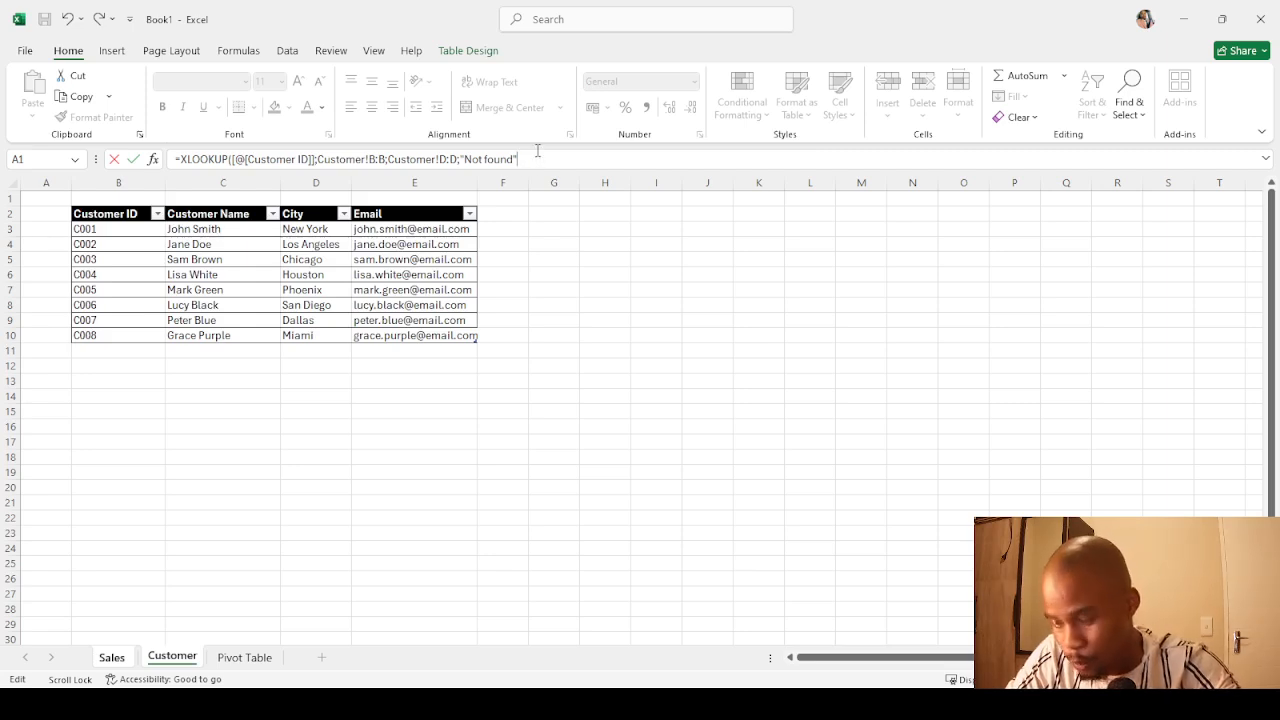
type(";")
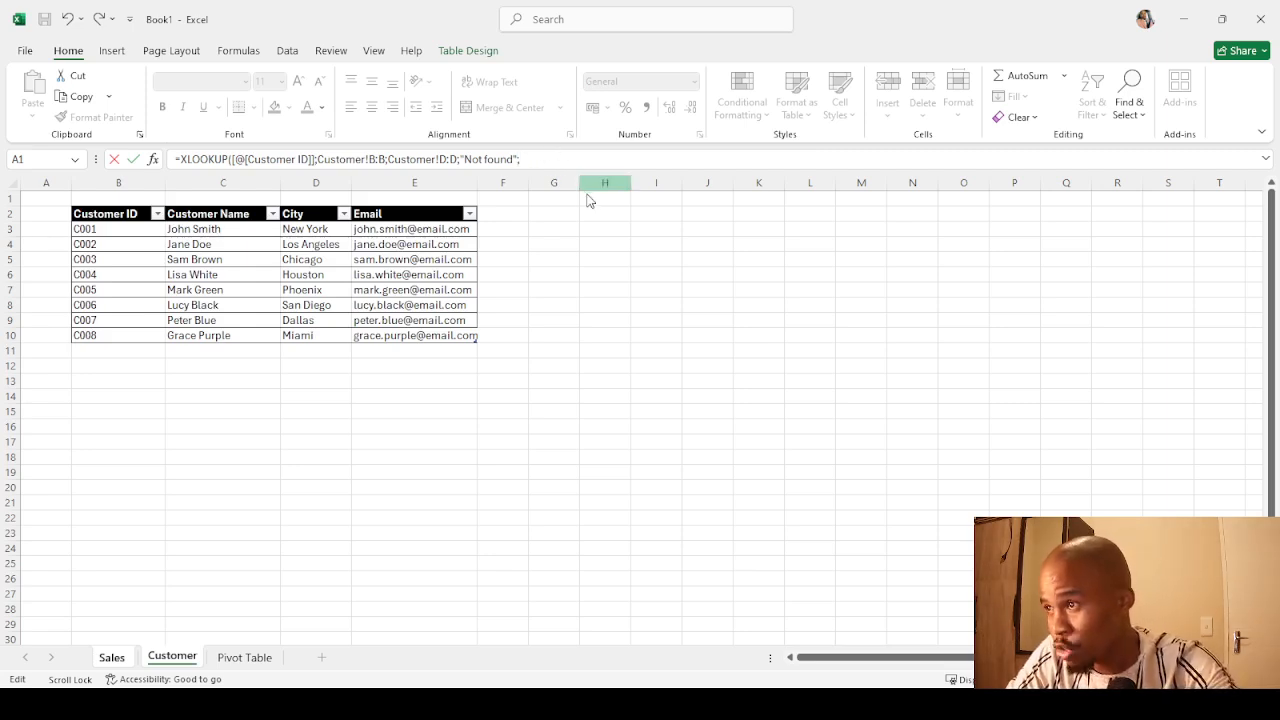
type("0")
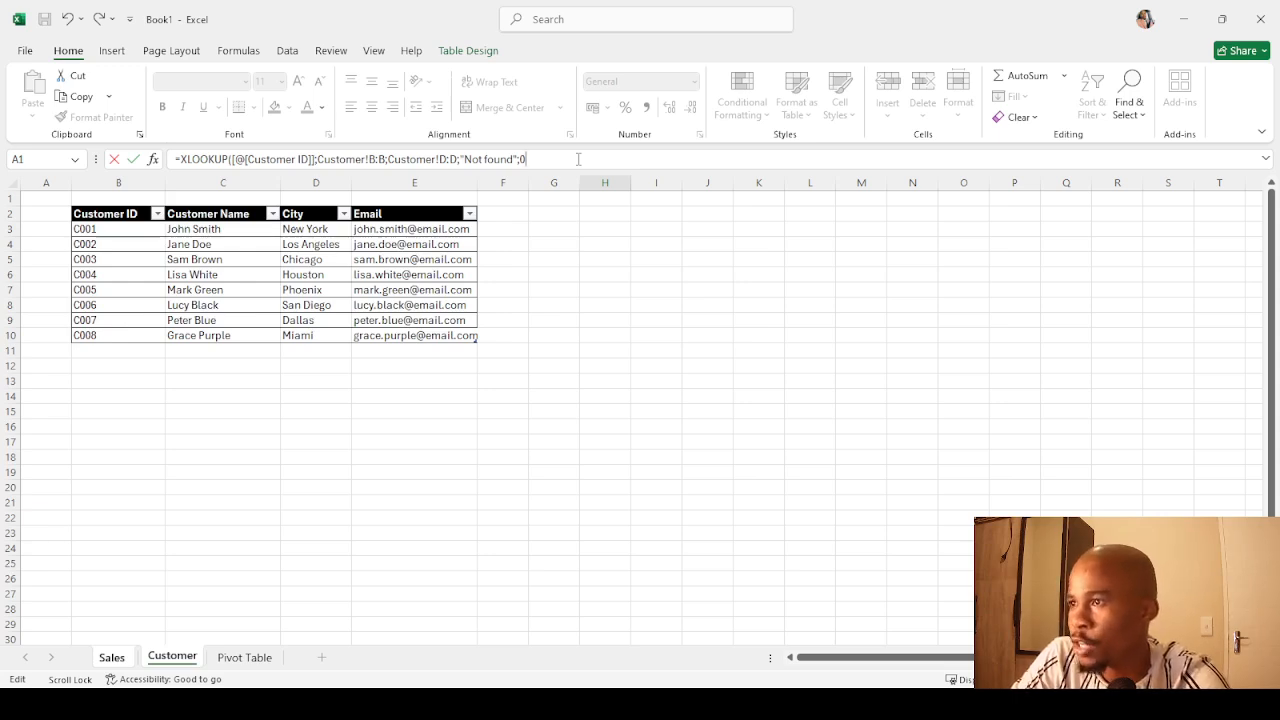
type(")")
key("Return")
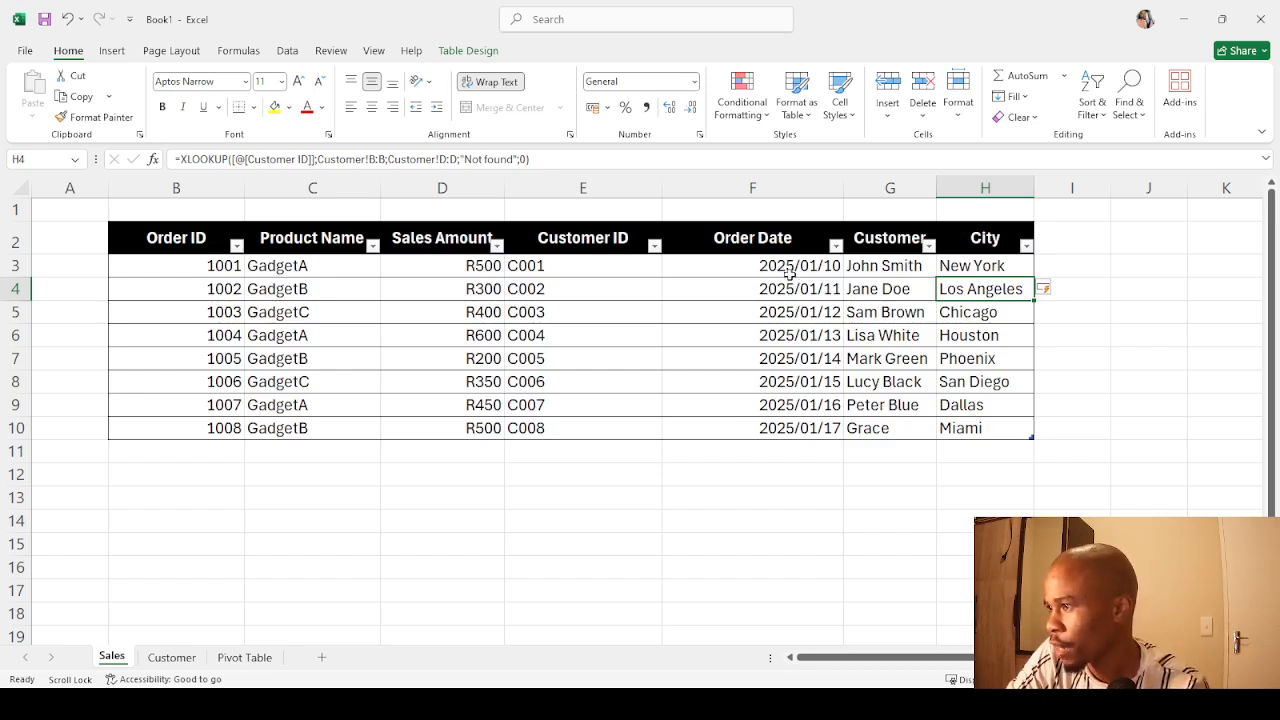
left_click(972, 268)
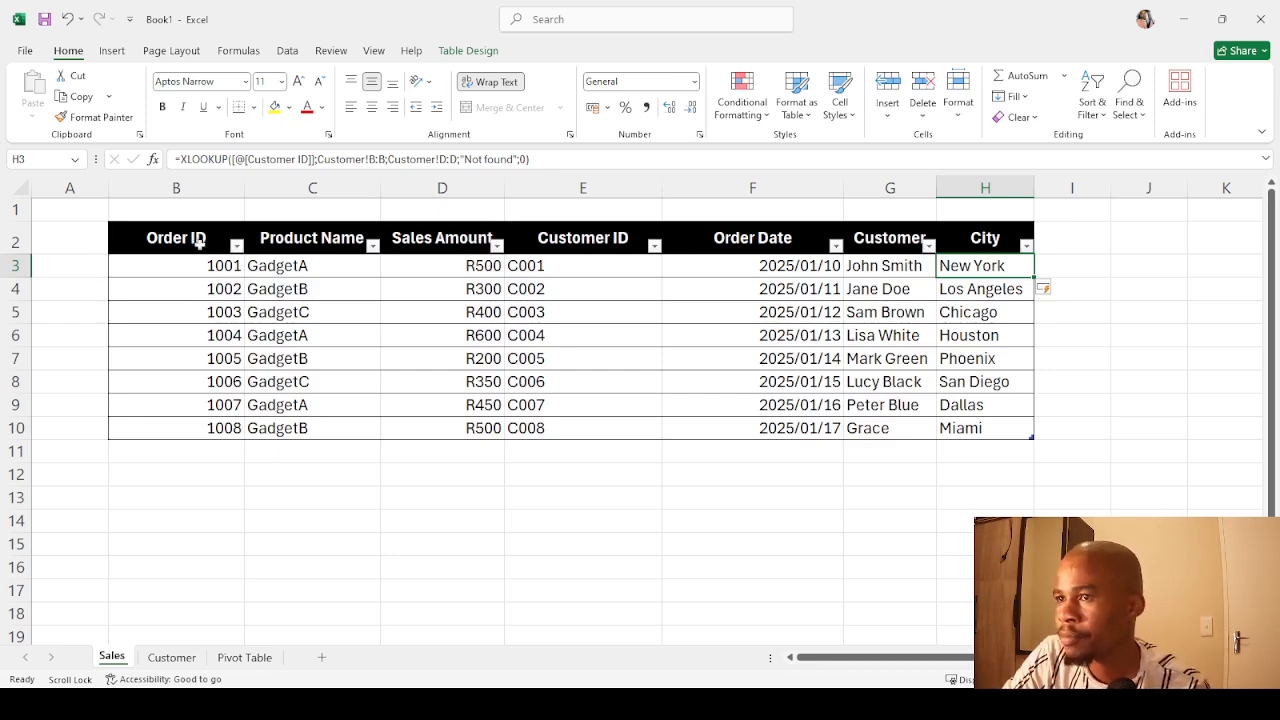
Insert a PivotTable from the whole Sales table B2:H10, placing it at B2 on the Pivot Table sheet.
left_click_drag(184, 235, 1008, 405)
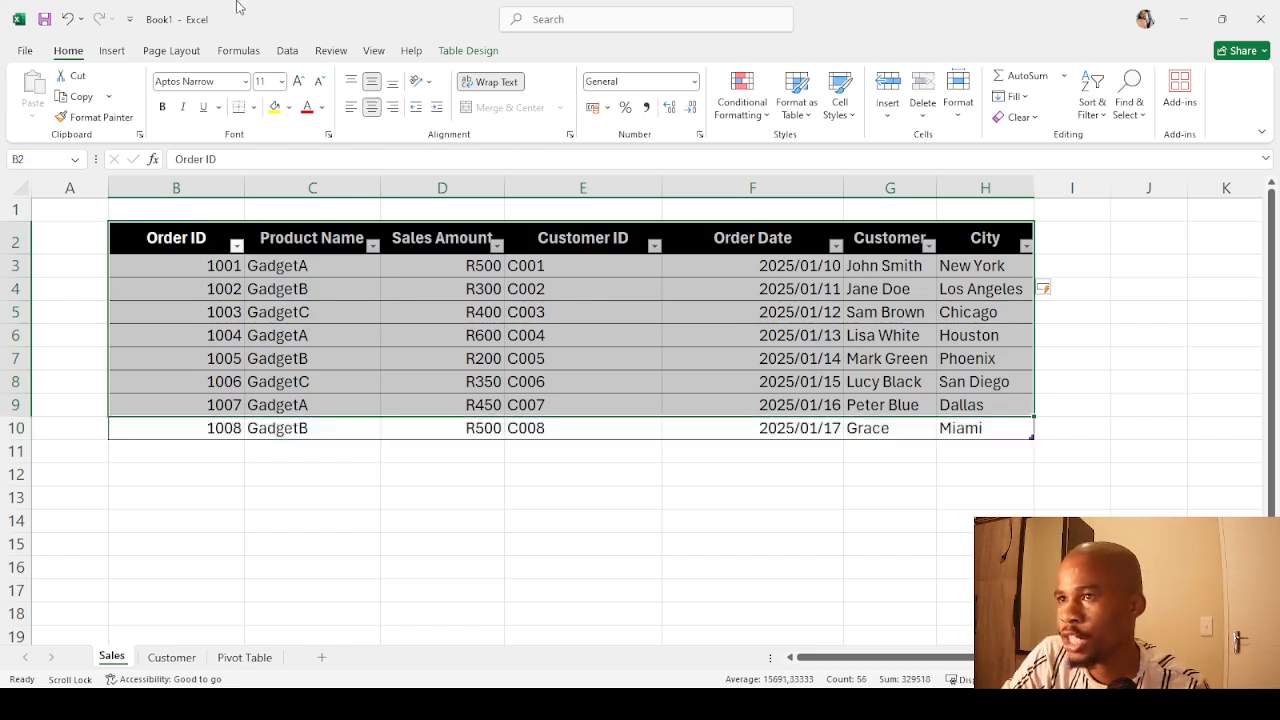
left_click(112, 51)
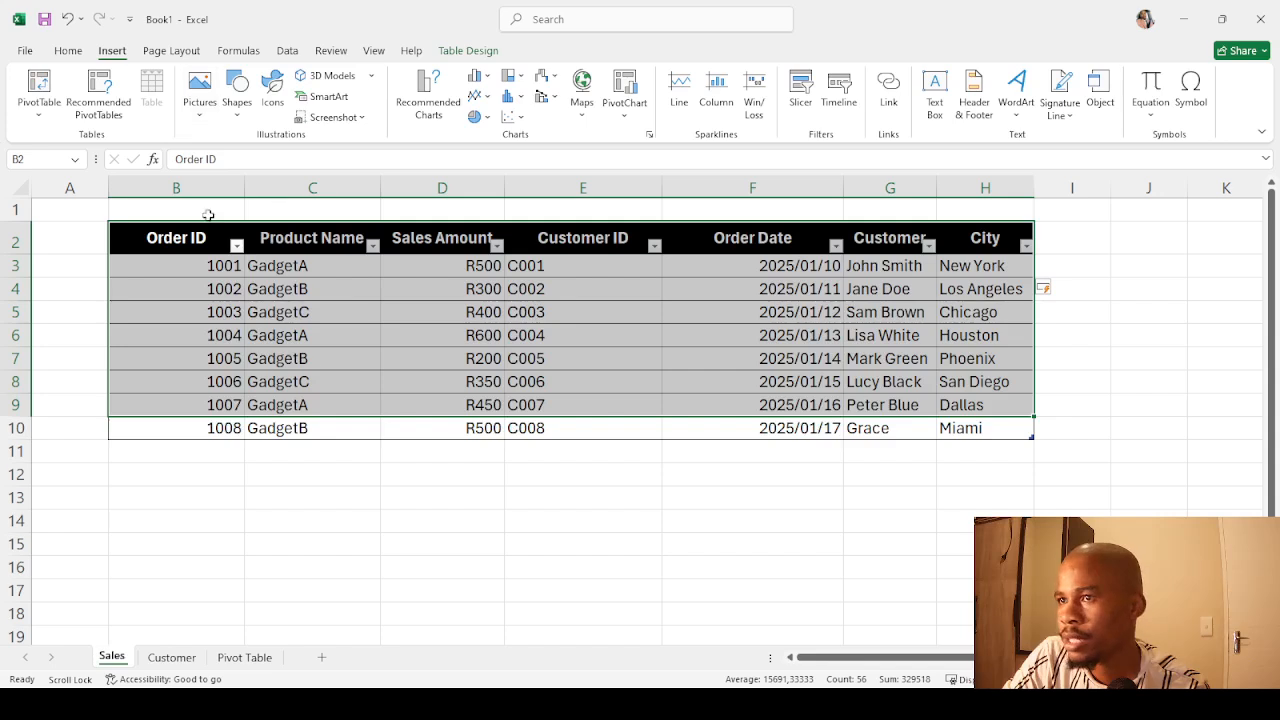
left_click(194, 312)
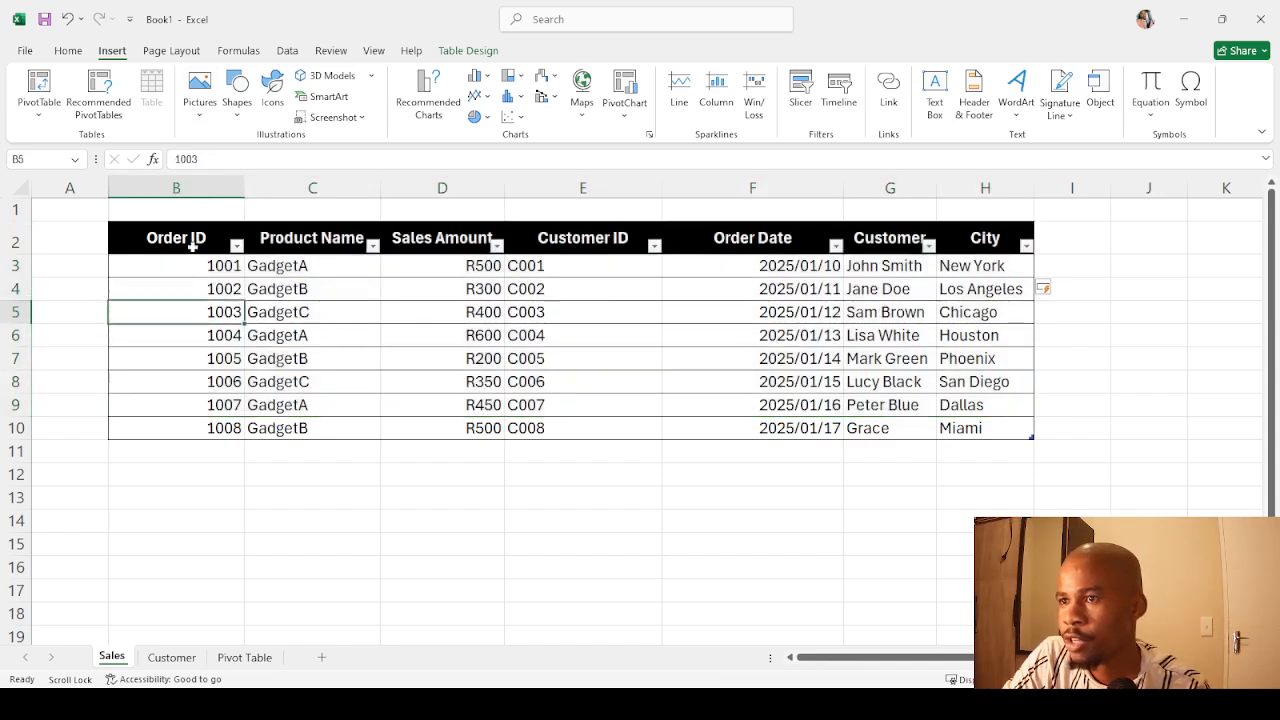
left_click_drag(193, 245, 963, 427)
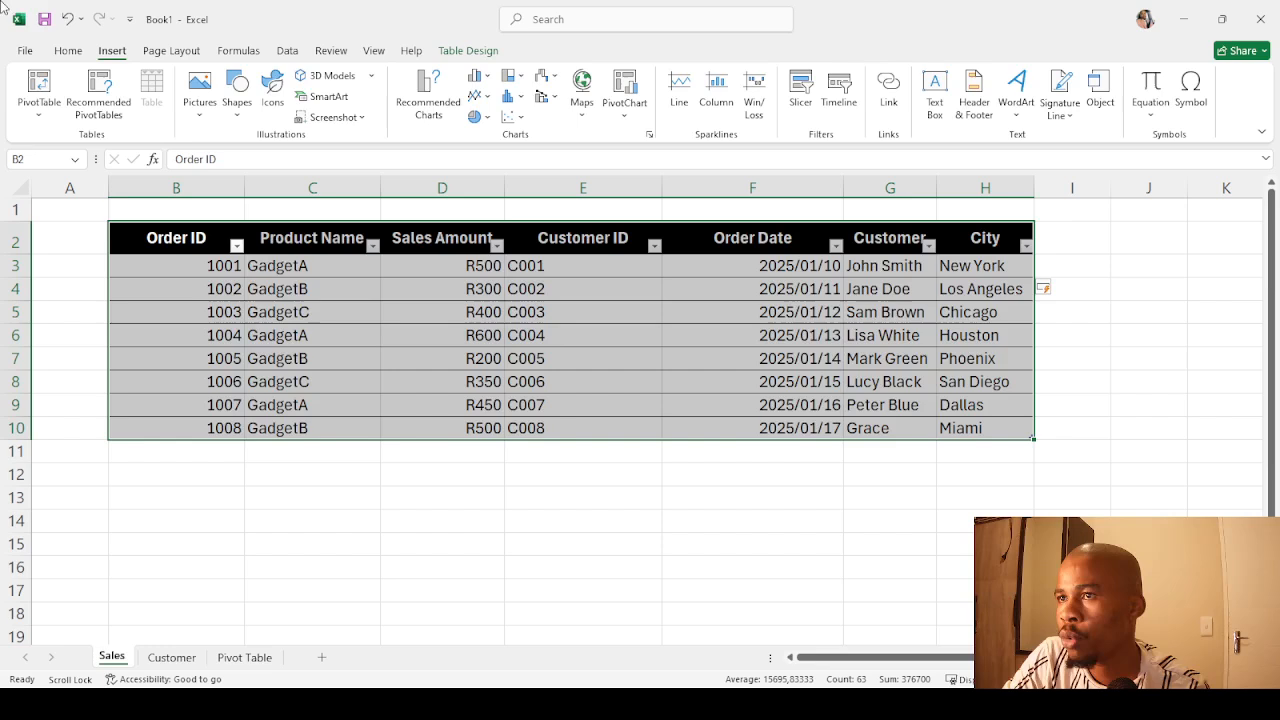
left_click(46, 121)
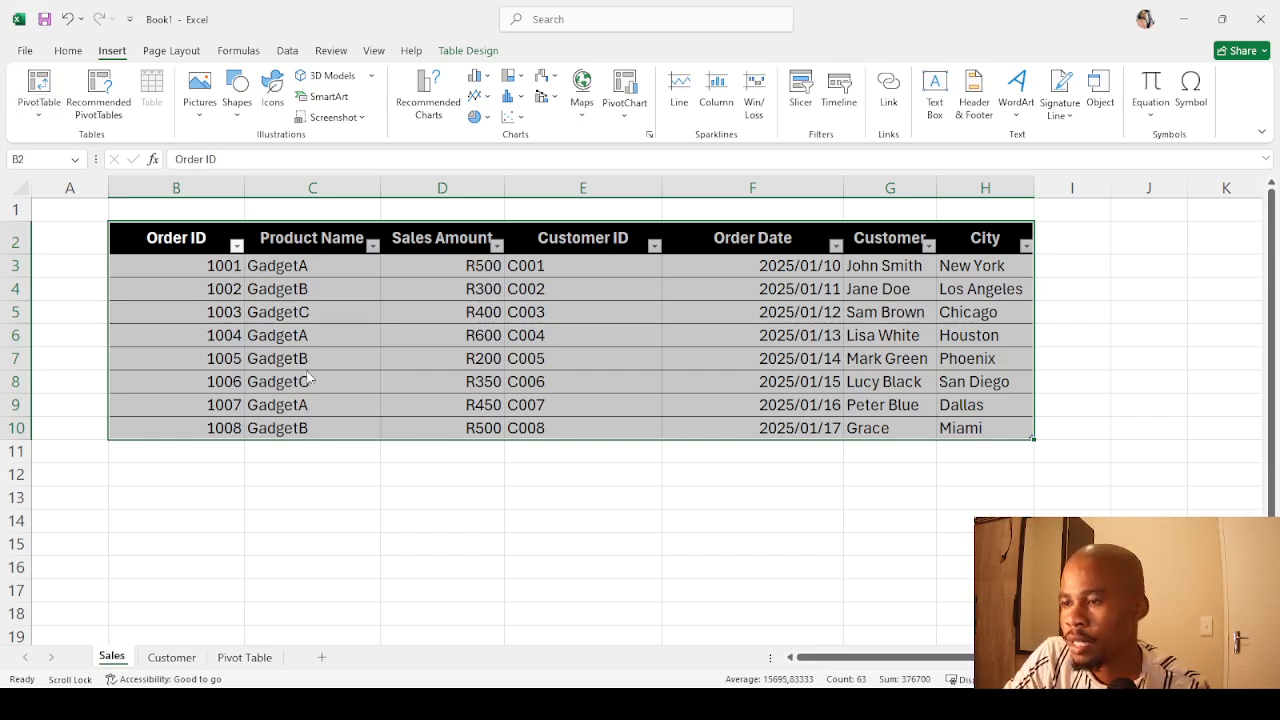
left_click(375, 422)
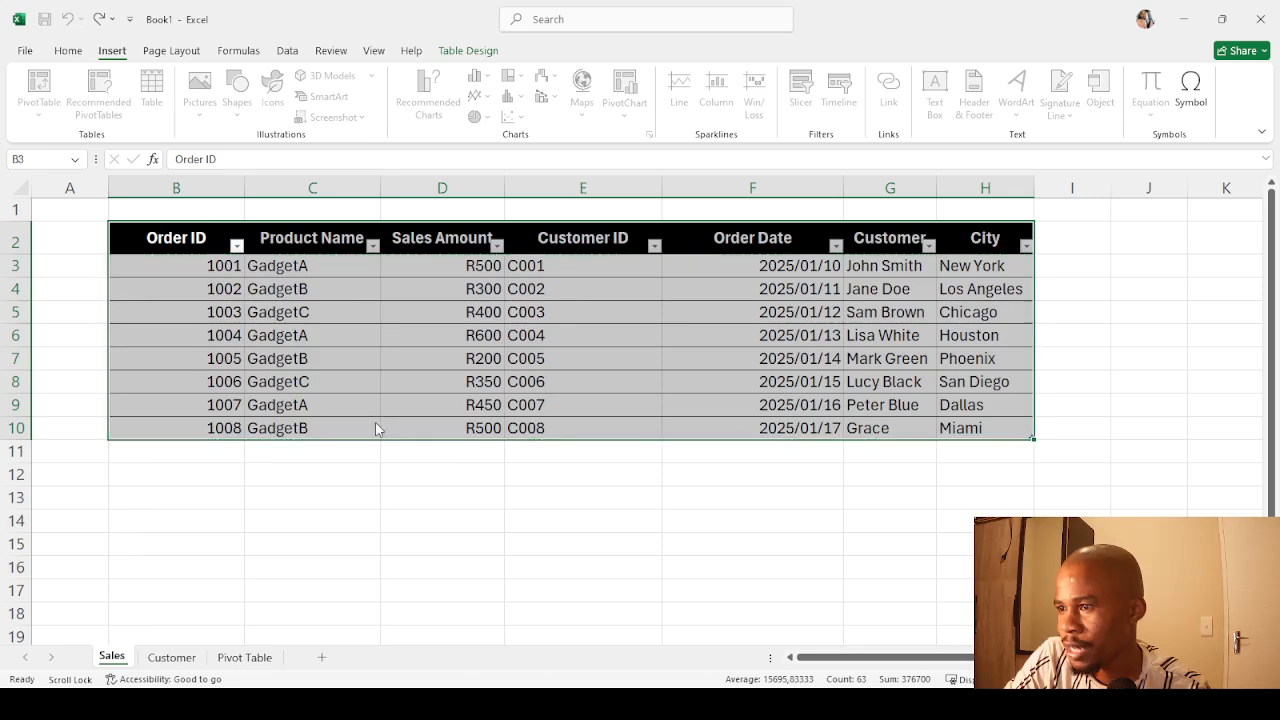
left_click(256, 662)
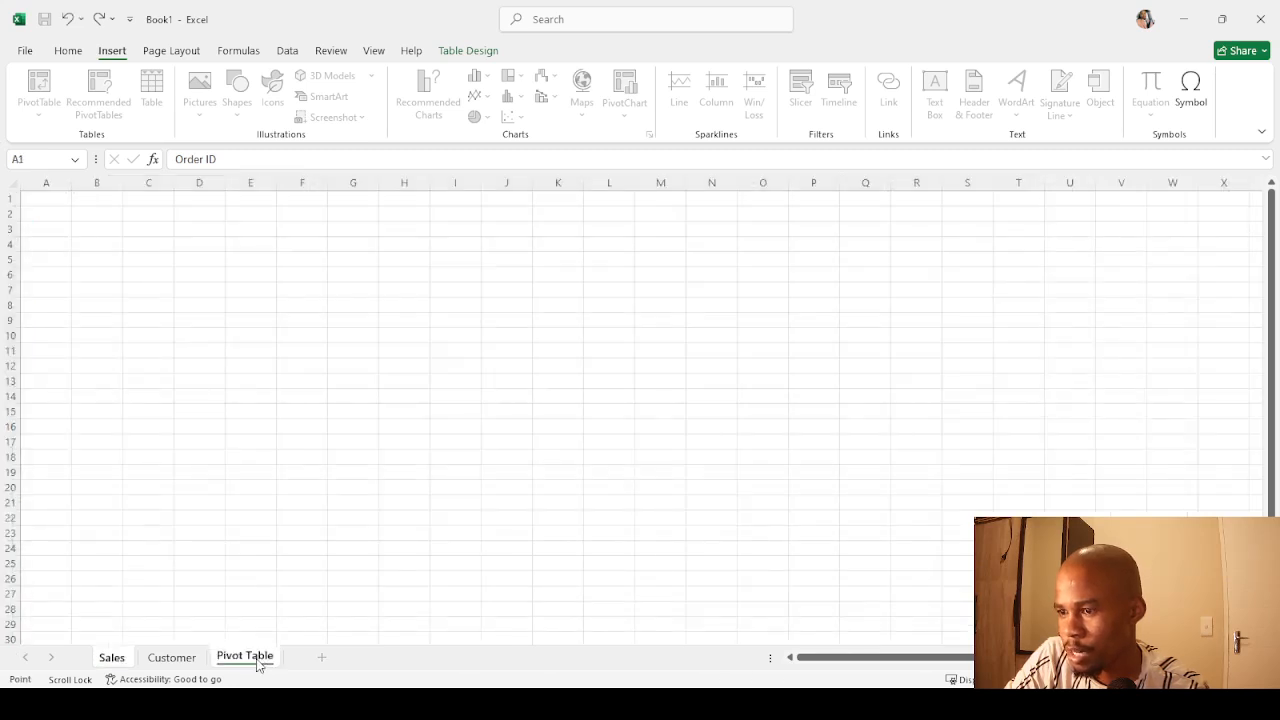
left_click(80, 212)
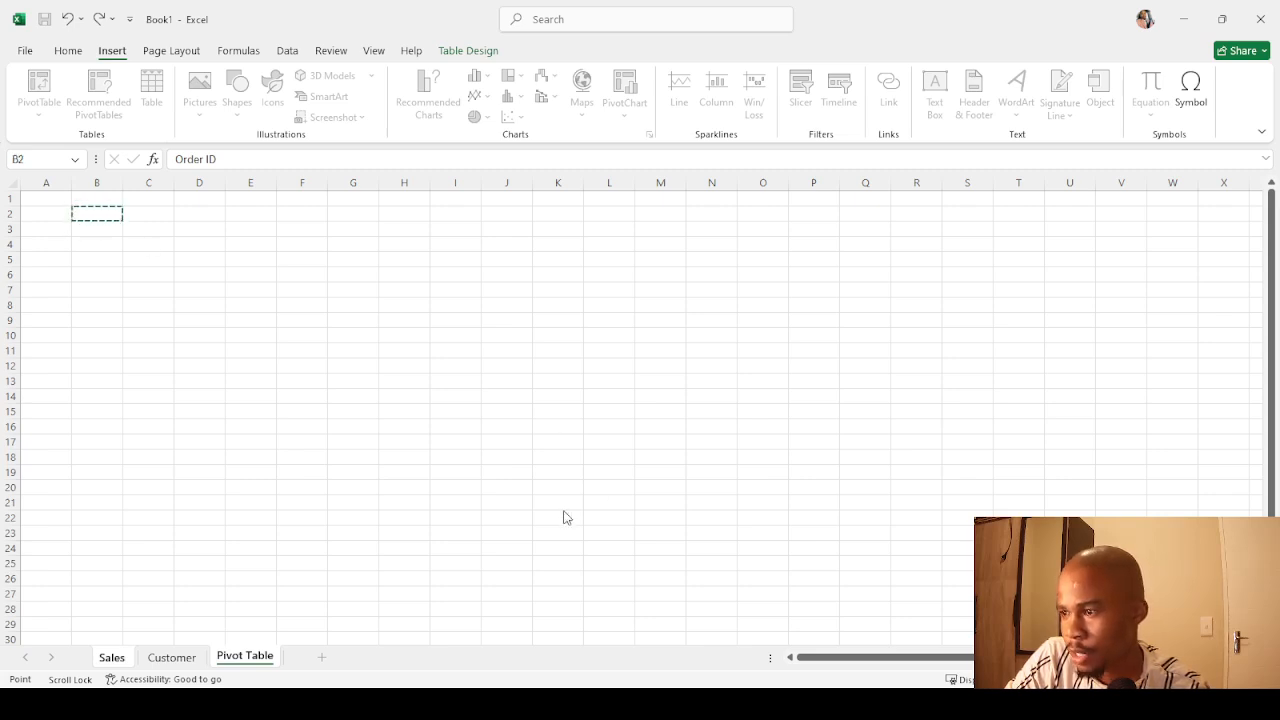
key("Return")
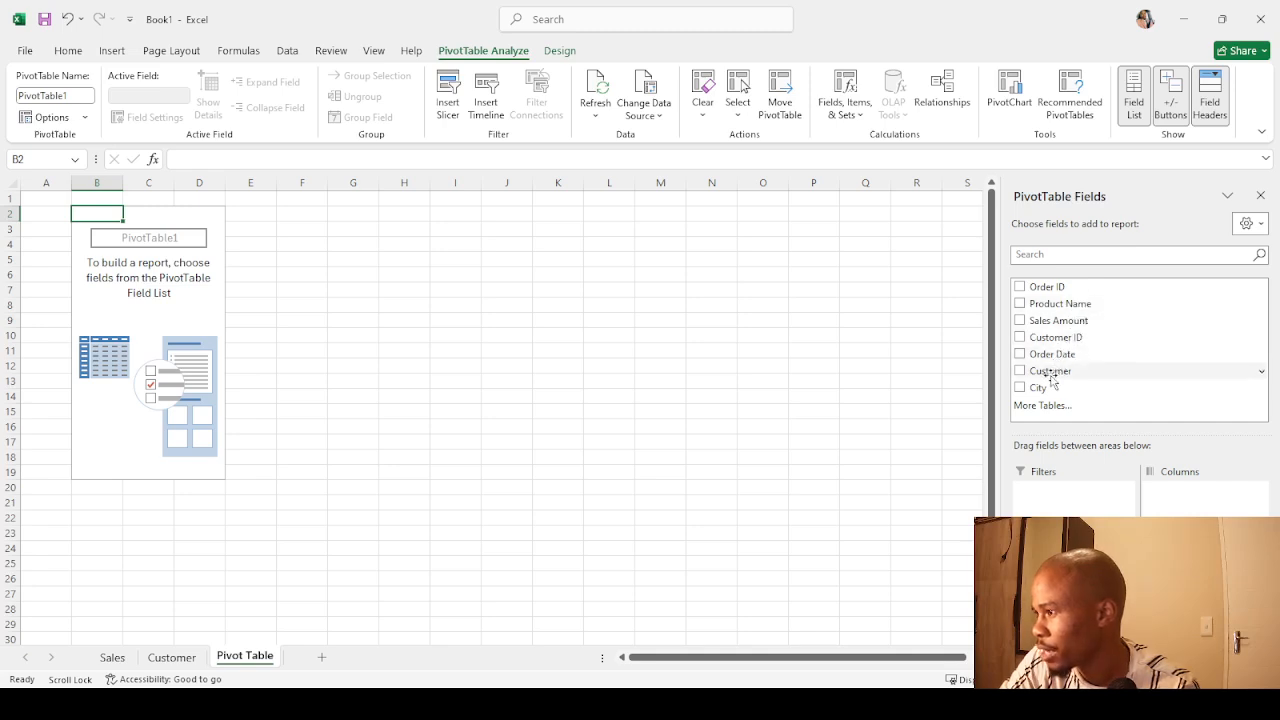
Add Customer as the PivotTable rows and Sales Amount as the summed values, and review the customer totals.
left_click_drag(1052, 372, 1075, 600)
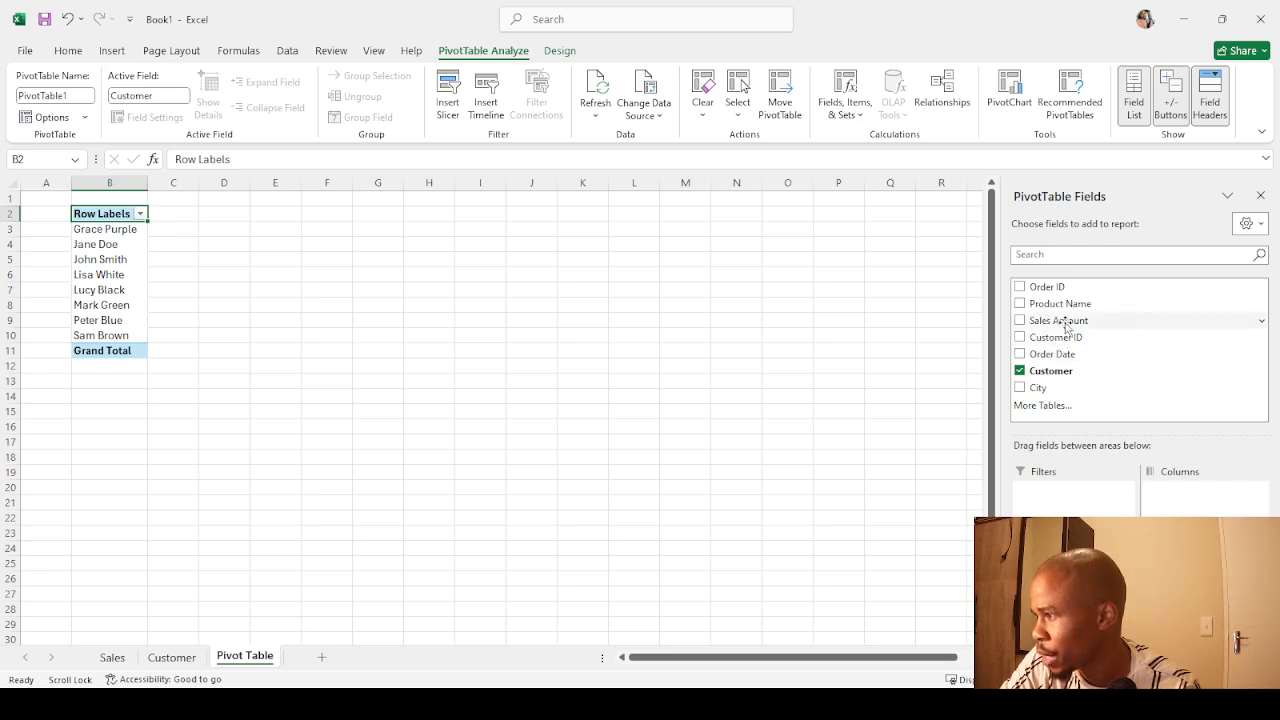
left_click_drag(1061, 322, 1195, 600)
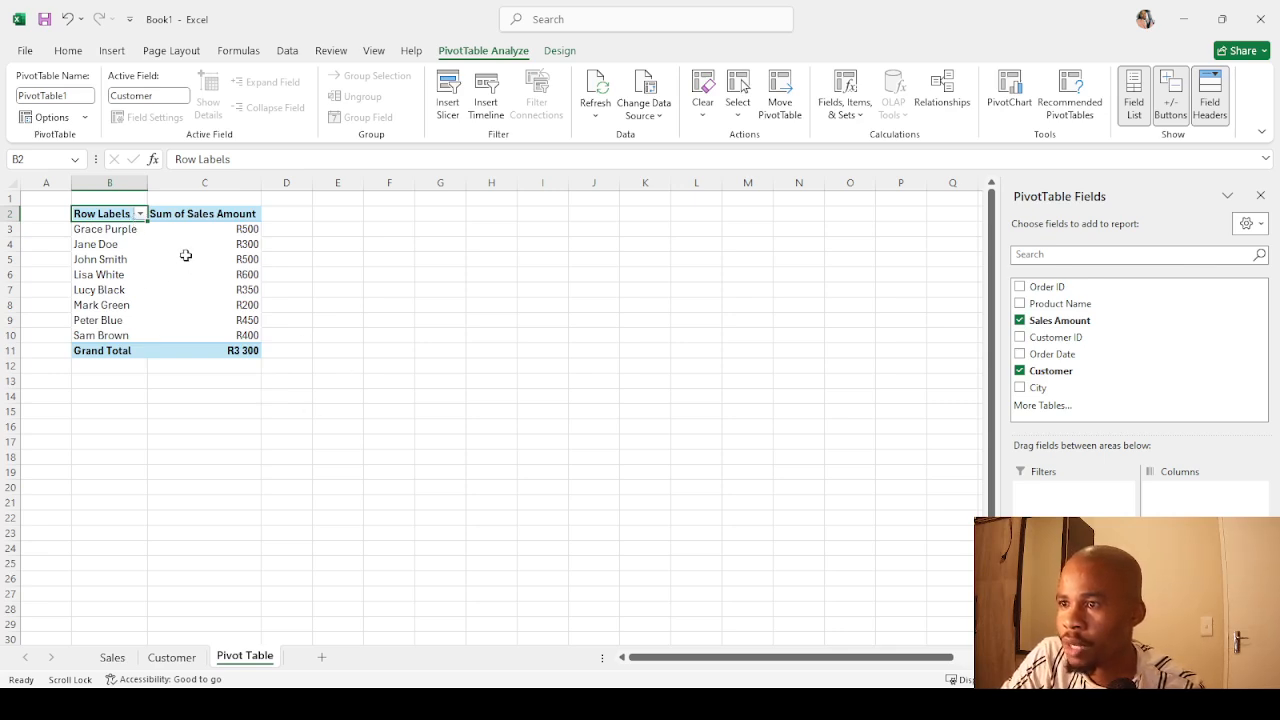
left_click(90, 231)
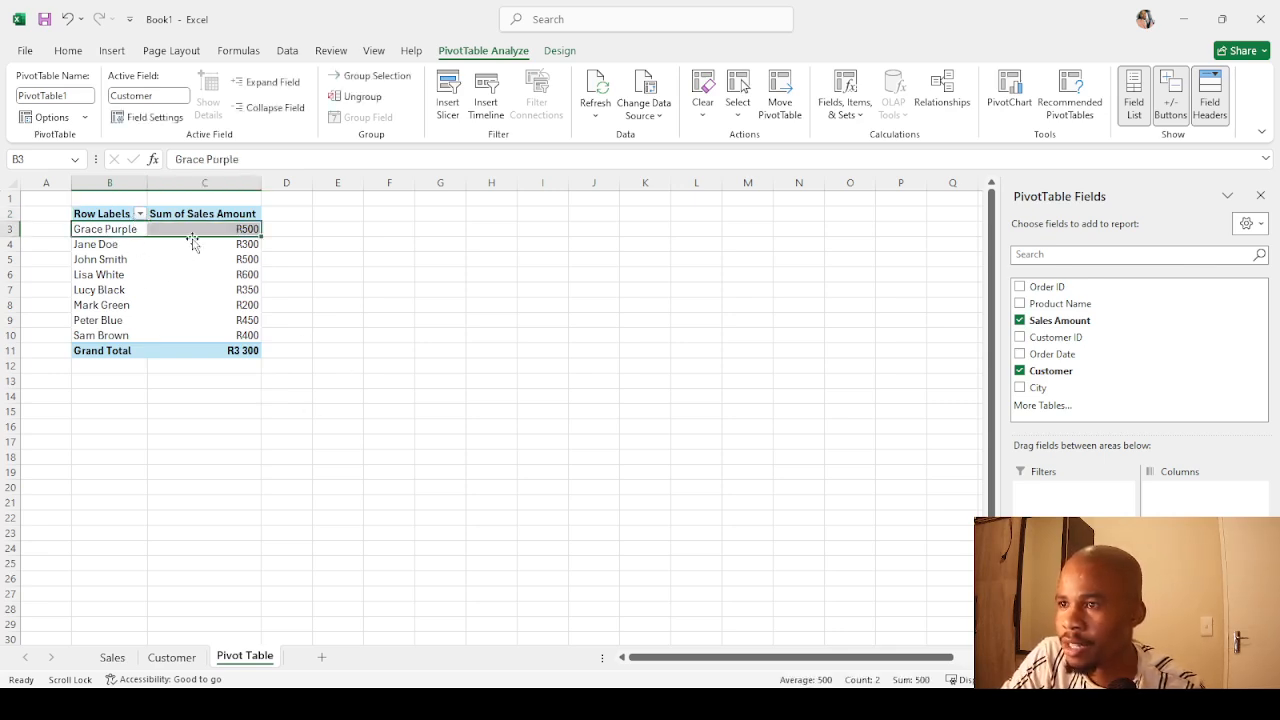
left_click(126, 244)
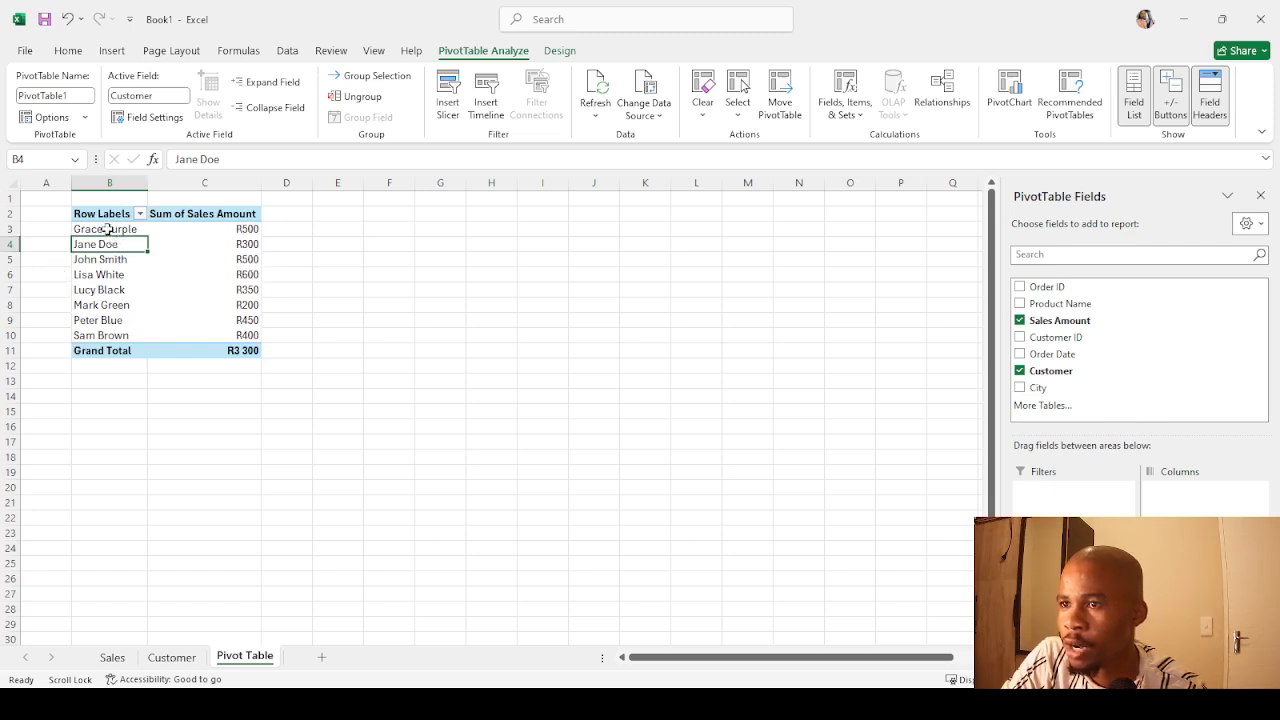
Sort the PivotTable's customers by Sum of Sales Amount from largest to smallest.
left_click_drag(106, 228, 106, 335)
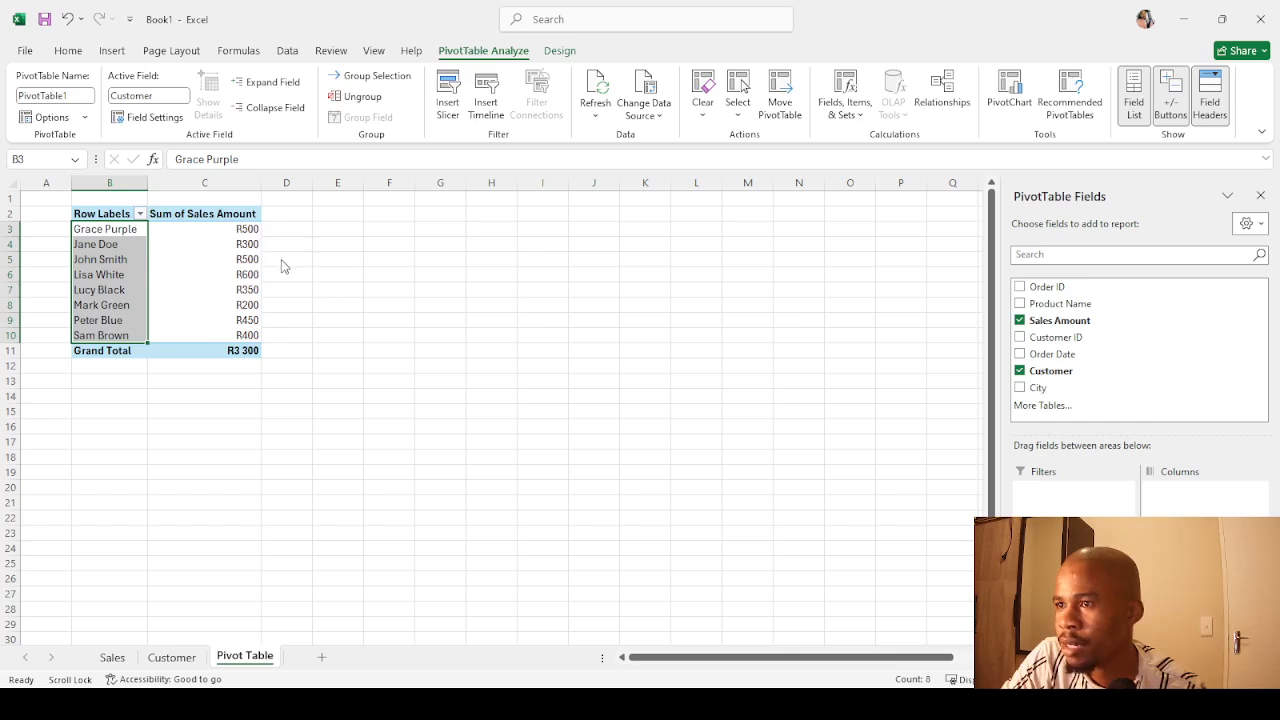
left_click(344, 368)
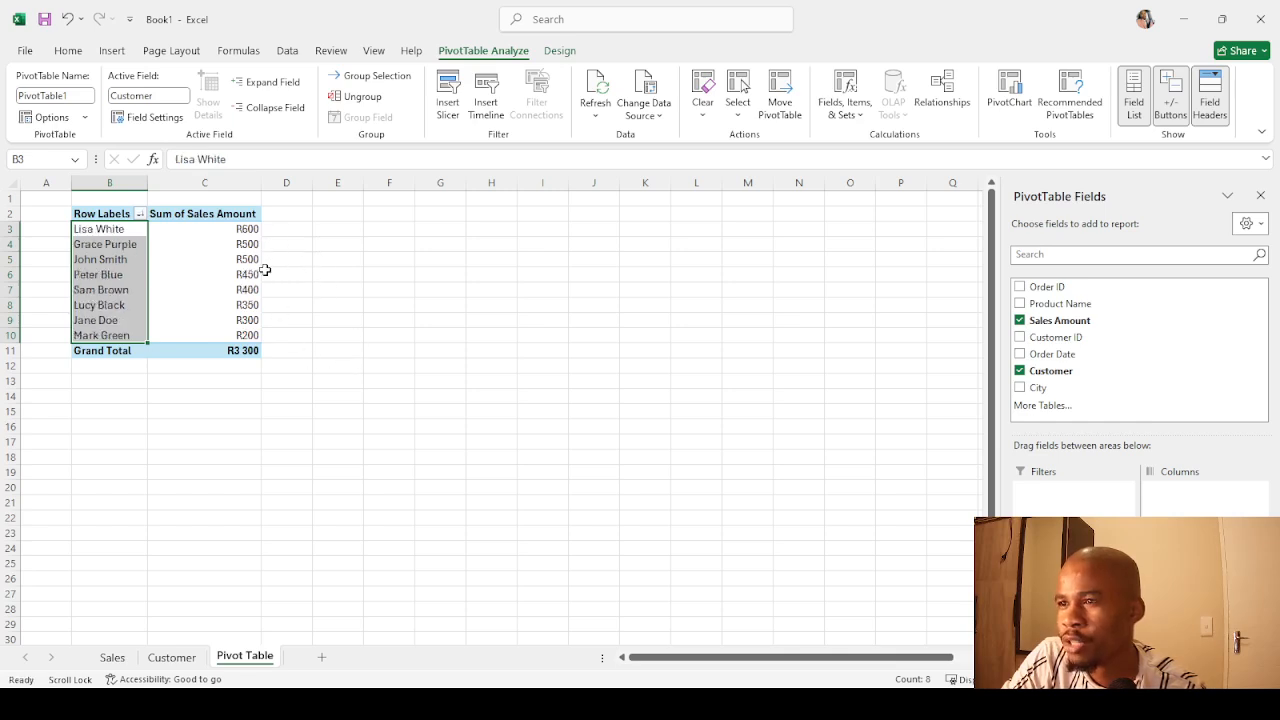
left_click(232, 242)
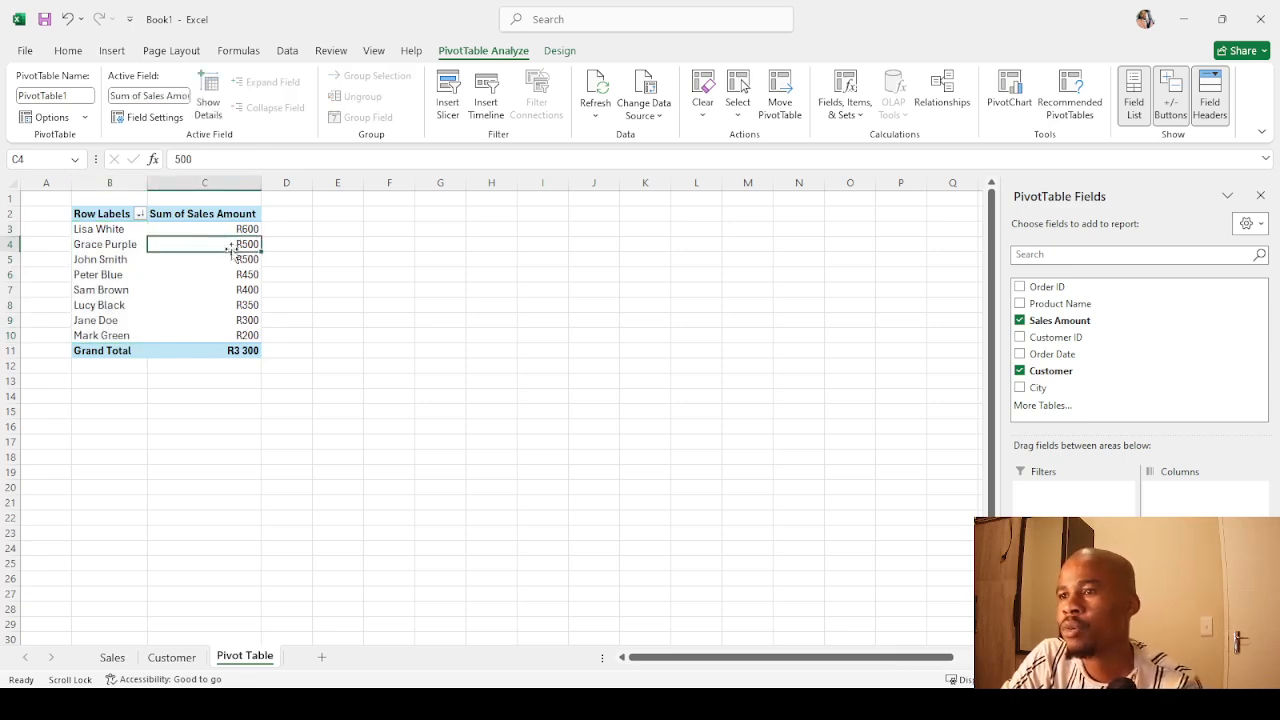
Insert a column PivotChart of the customer sales totals and place it beside the PivotTable, starting around row 2.
left_click_drag(100, 216, 212, 336)
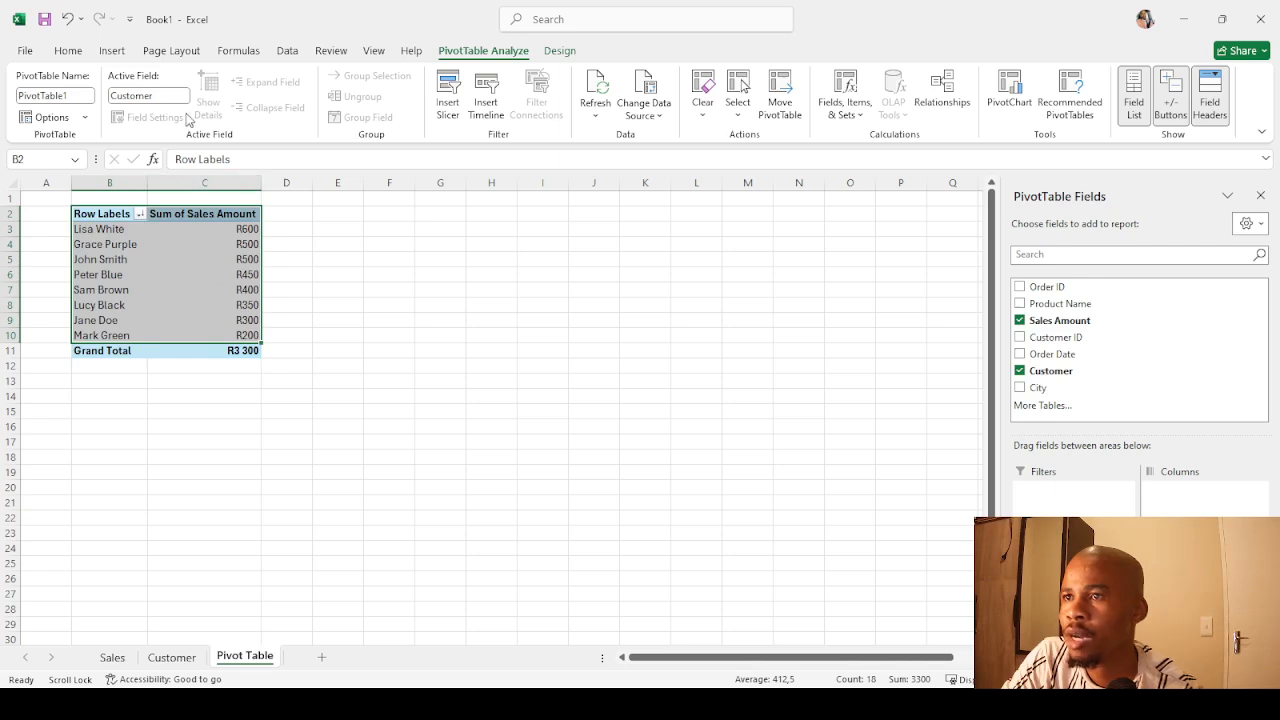
left_click(112, 51)
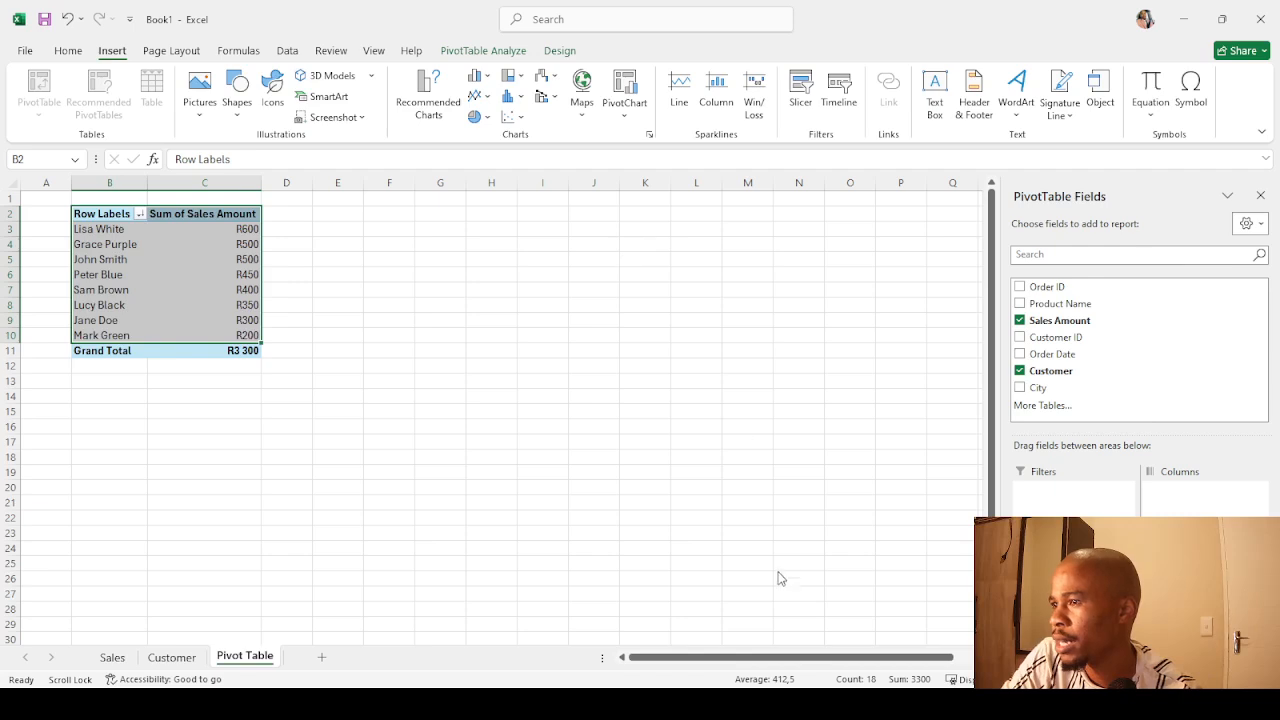
key("alt+F1")
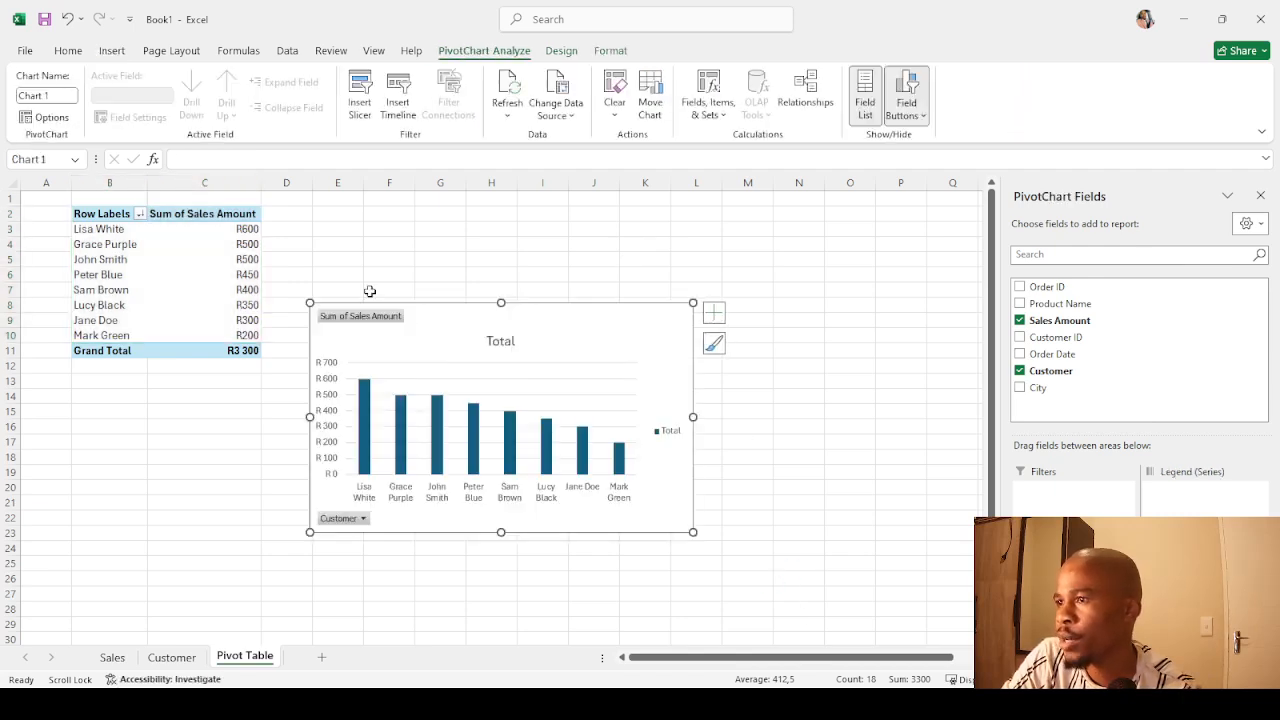
left_click_drag(491, 322, 483, 221)
left_click(797, 320)
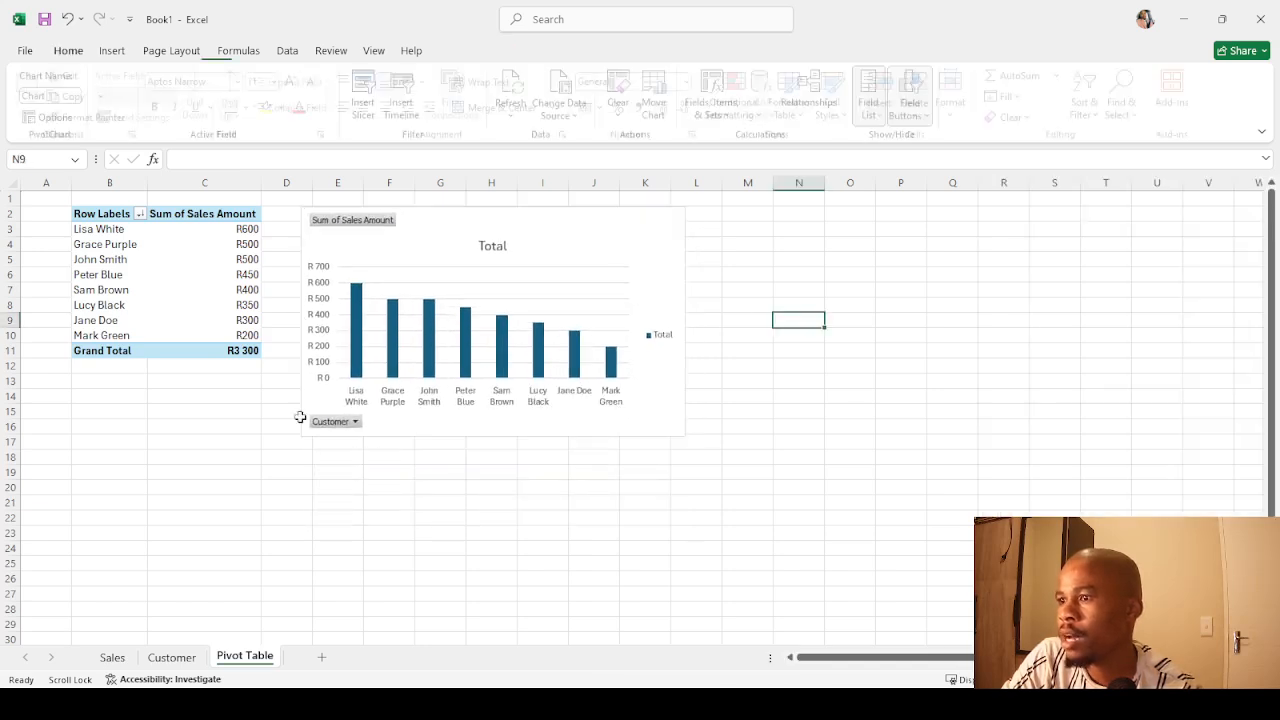